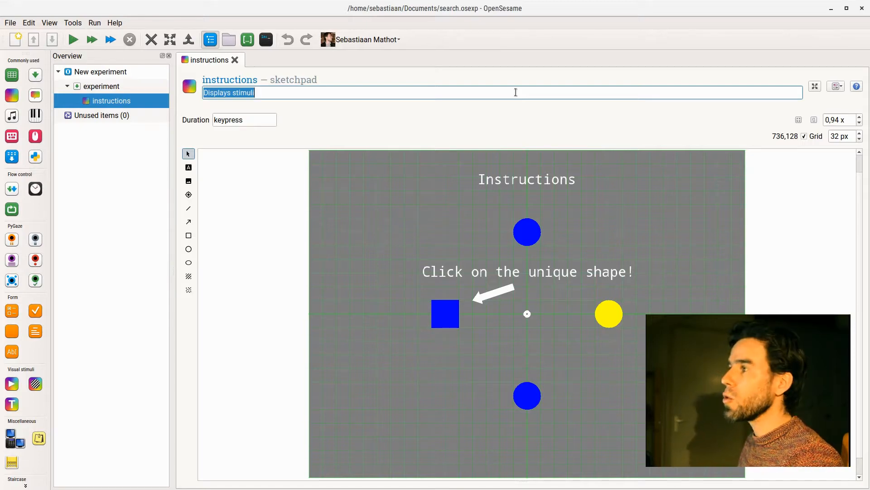
key(Return)
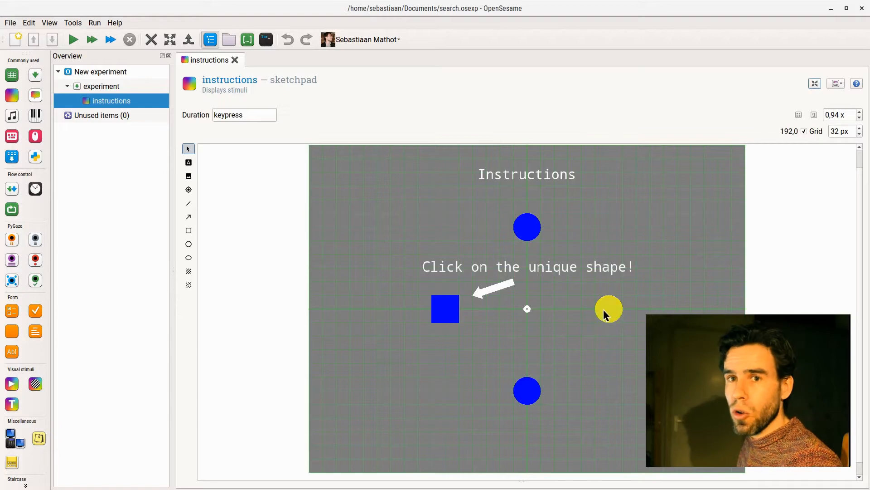
mouse_move(605, 314)
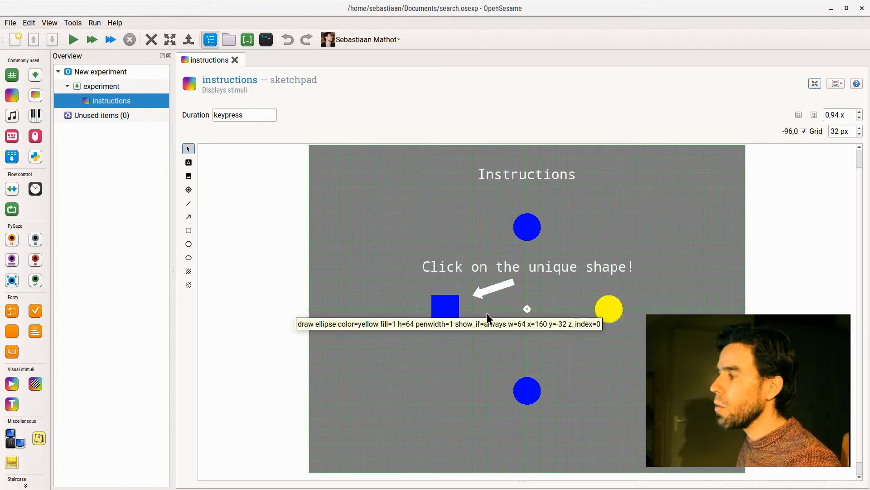
mouse_move(440, 312)
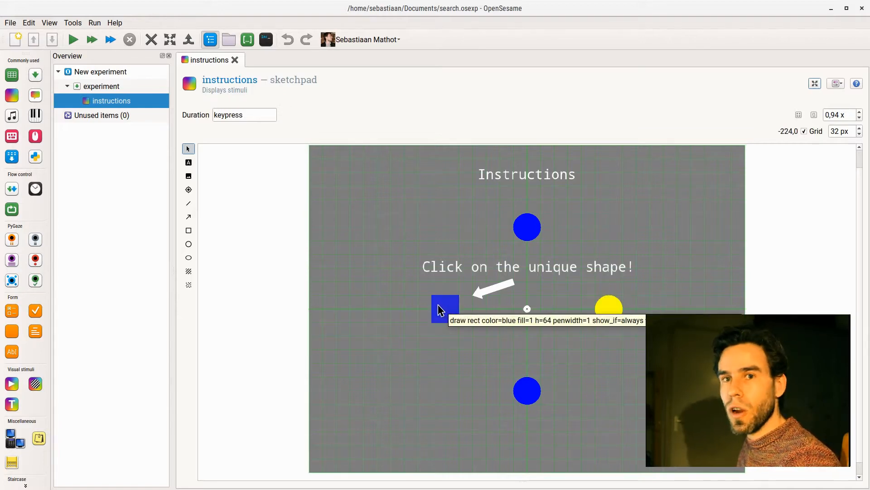
mouse_move(522, 227)
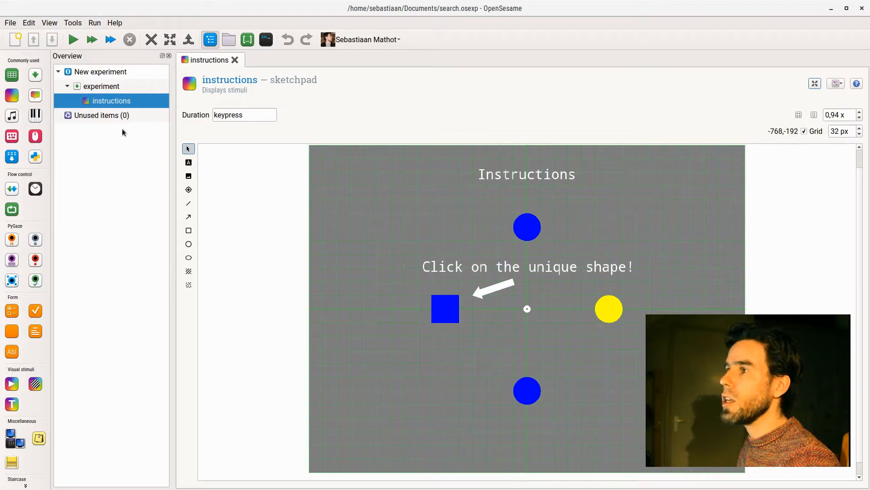
- Add a loop item after the instructions sketchpad and name it block_loop
drag(12, 76, 111, 109)
click(230, 80)
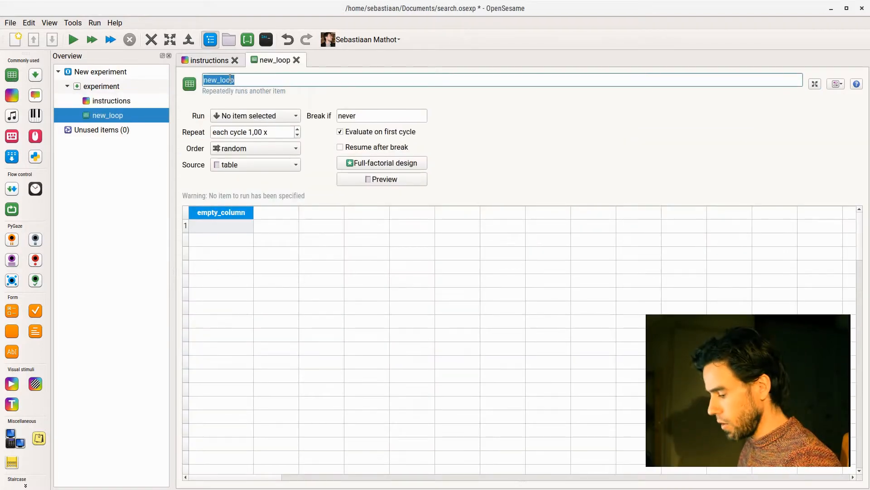
text(block_l)
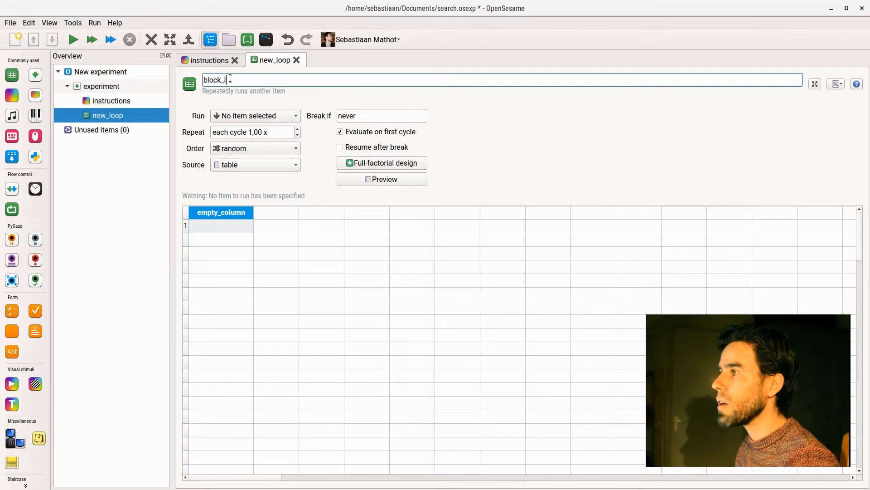
text(oop)
key(Return)
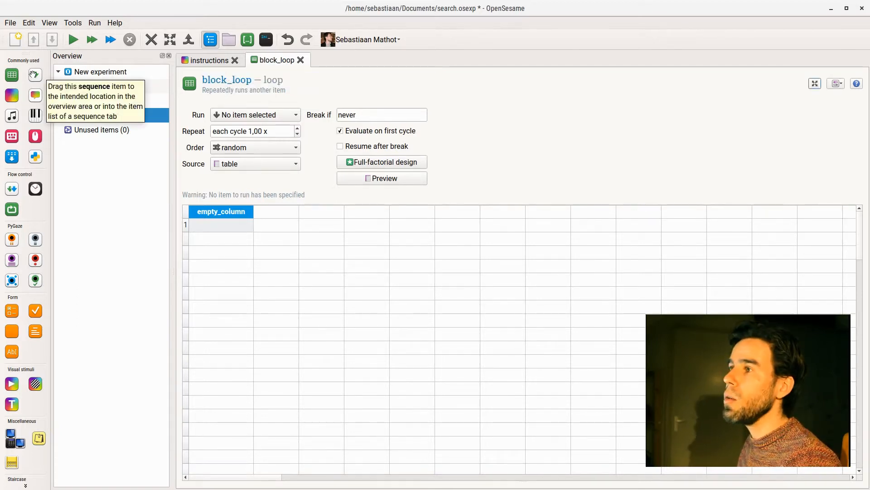
- Insert a new sequence into block_loop and name it trial_sequence
drag(34, 74, 109, 117)
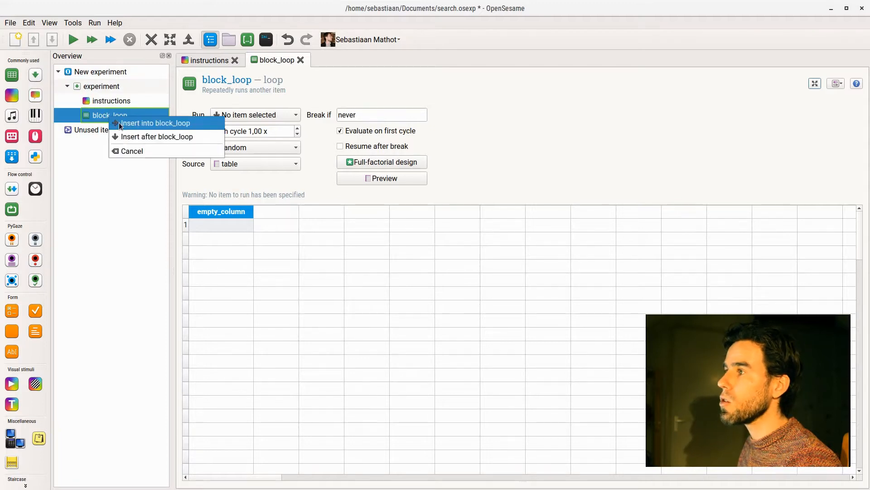
click(119, 123)
click(245, 77)
text(t)
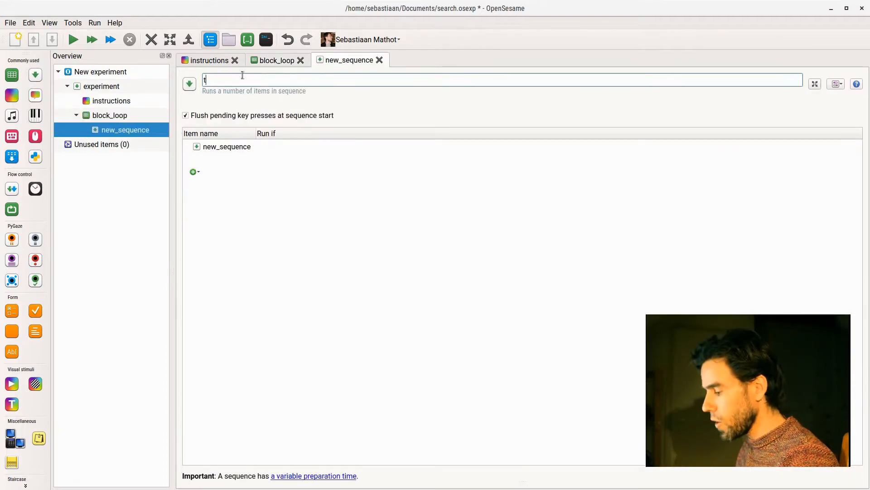
text(rial_sequence)
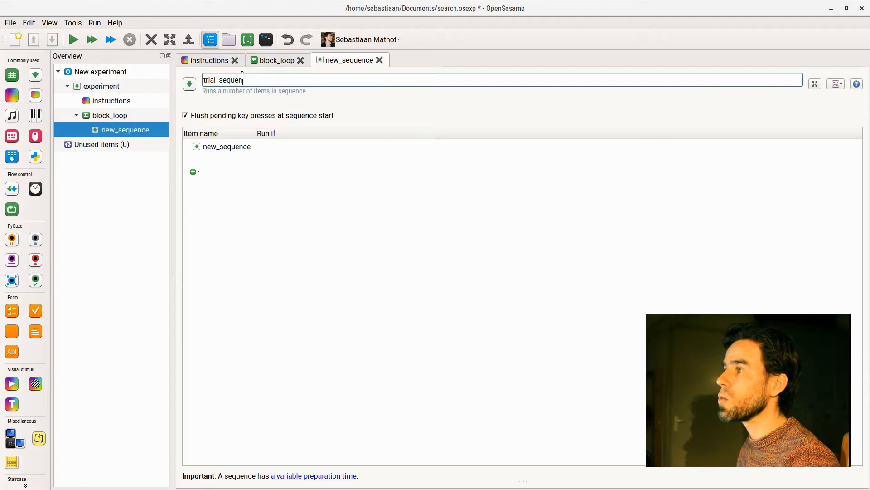
key(Return)
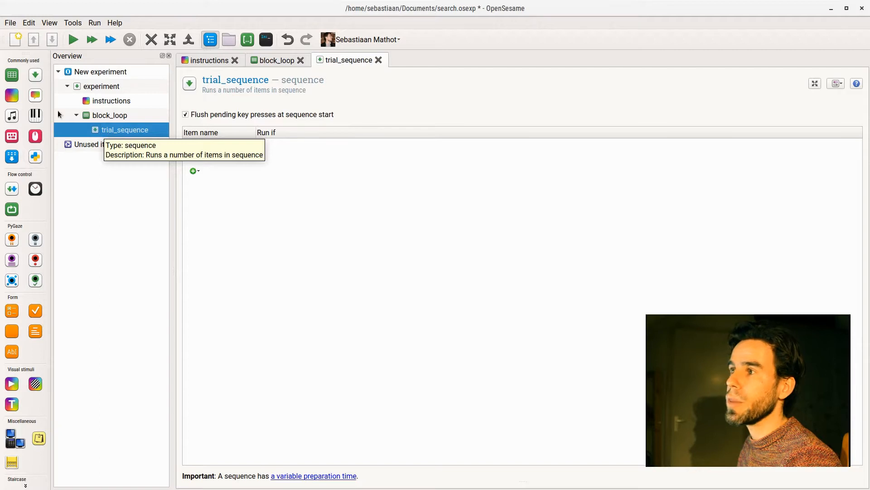
- Insert a new sketchpad into trial_sequence and name it fixdot
mouse_move(12, 96)
mouse_down()
mouse_move(109, 122)
mouse_move(124, 137)
mouse_up()
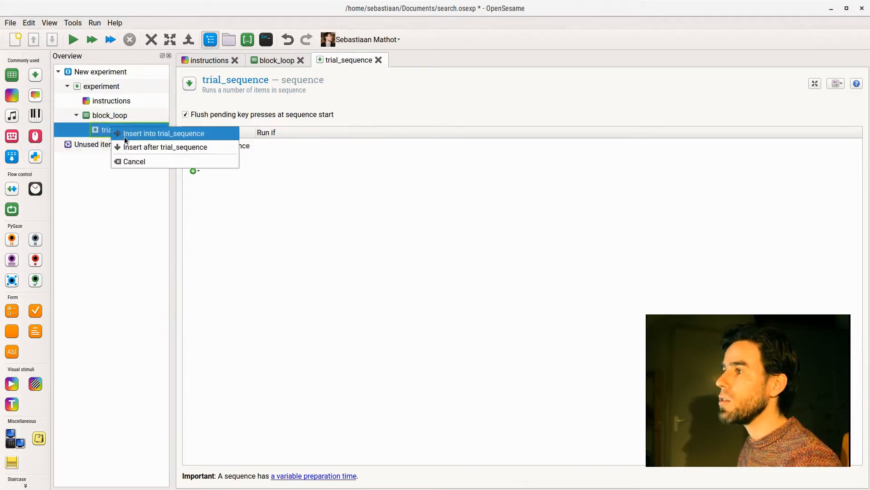
click(126, 135)
click(211, 81)
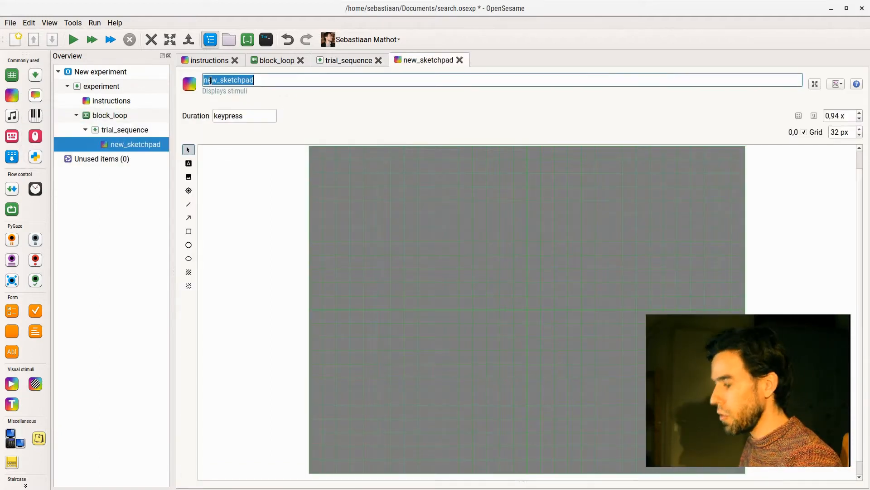
text(fixdot)
key(Return)
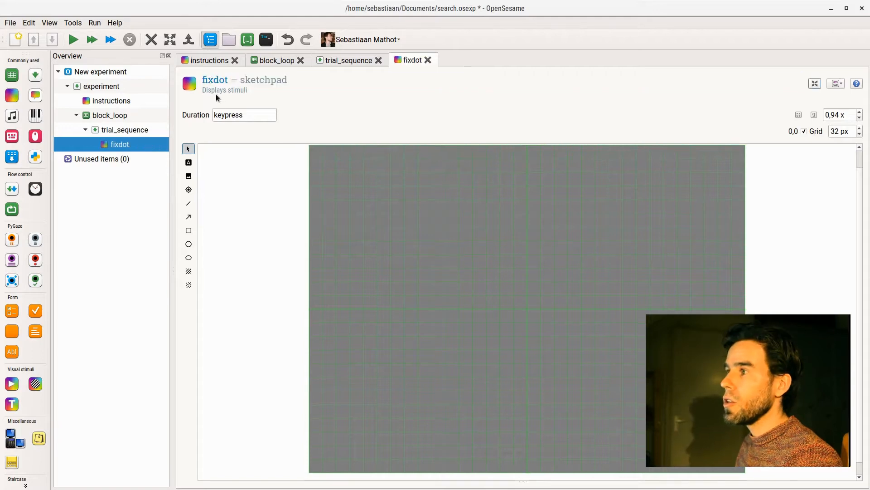
- Set the fixdot duration to 1000 and draw a white fixation dot at the center of the display
drag(253, 110, 220, 109)
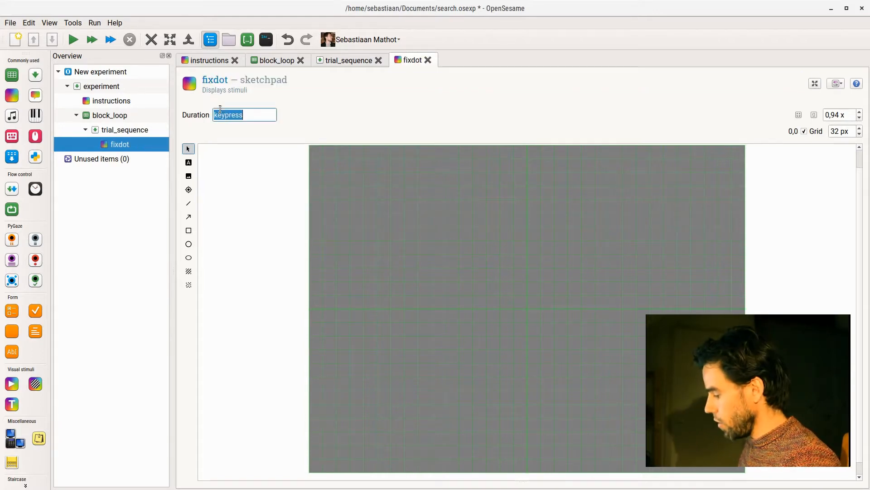
text(1000)
key(Return)
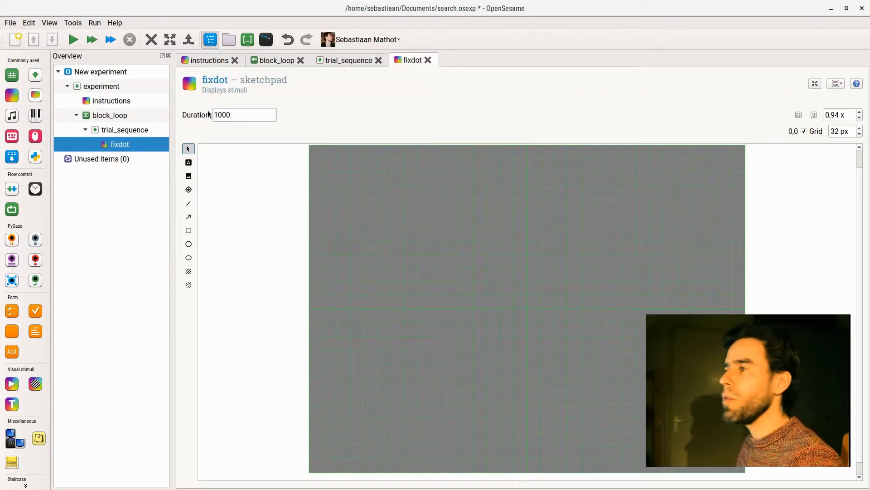
click(188, 191)
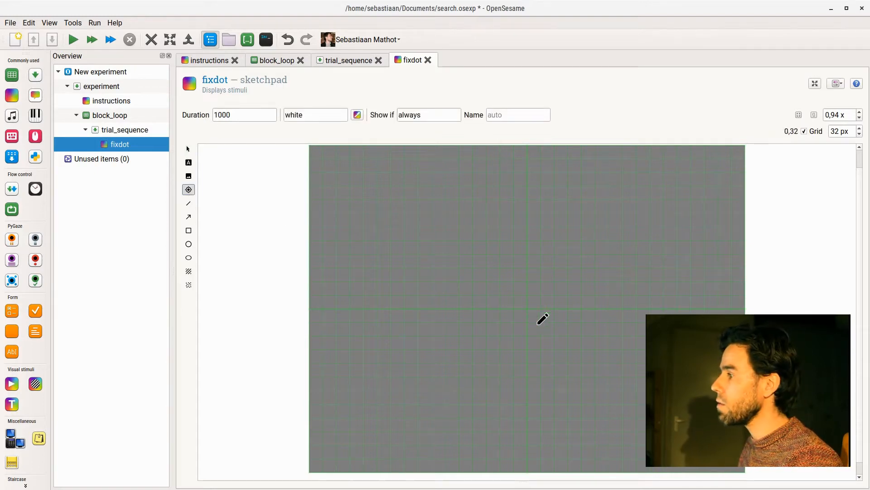
click(528, 309)
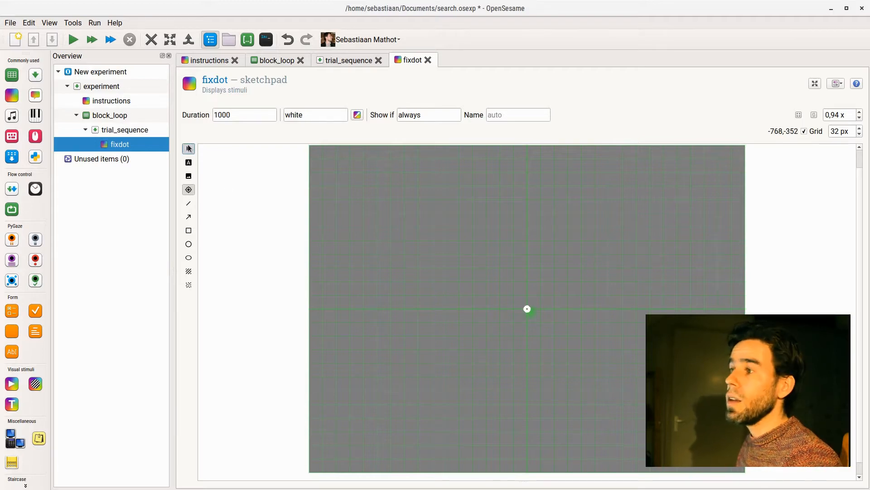
click(188, 148)
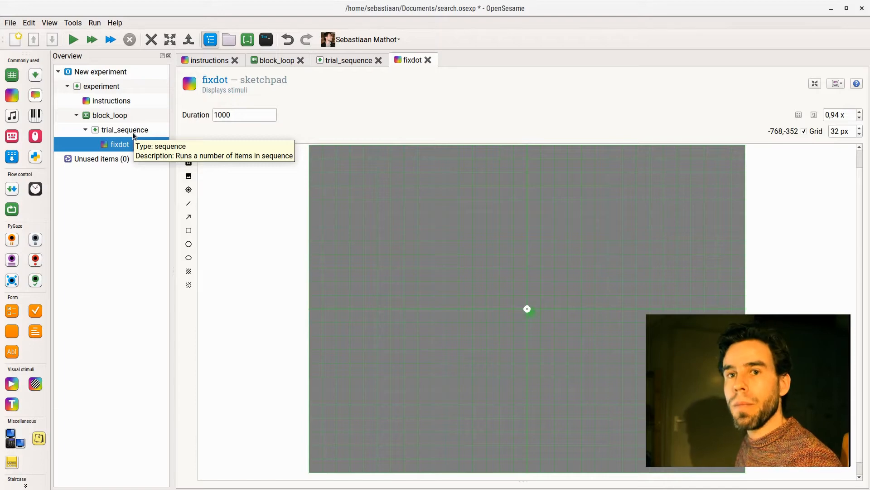
- Paste an unlinked copy of the instructions sketchpad after fixdot in trial_sequence and rename it search_display
click(119, 101)
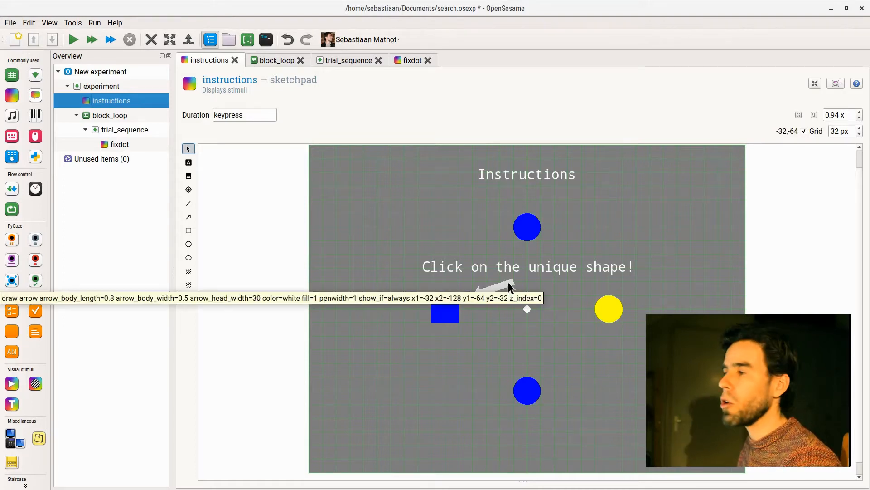
right_click(106, 104)
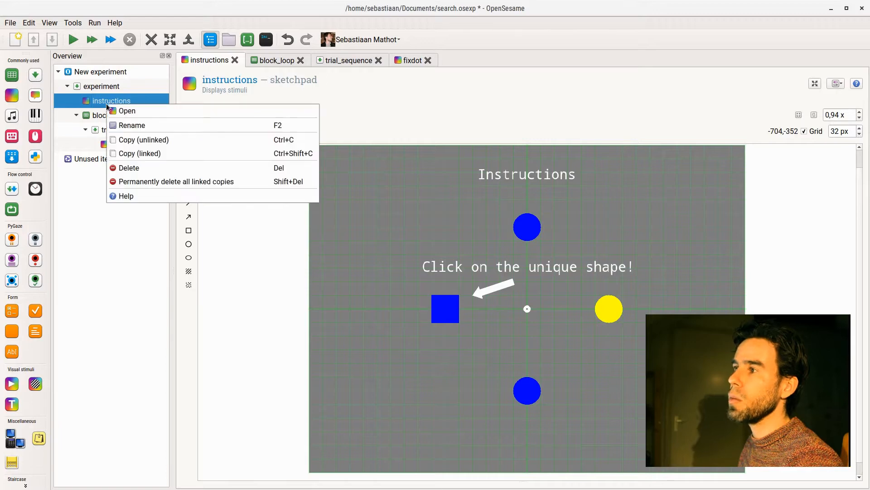
click(146, 143)
right_click(130, 144)
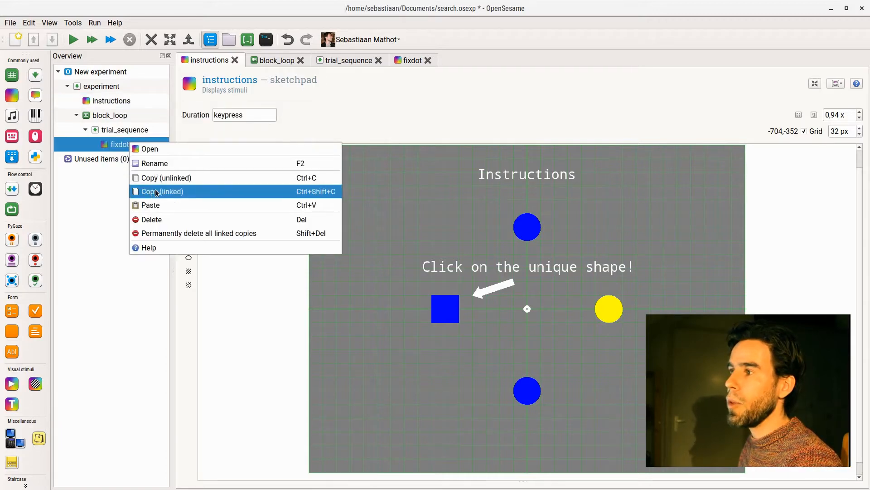
click(155, 205)
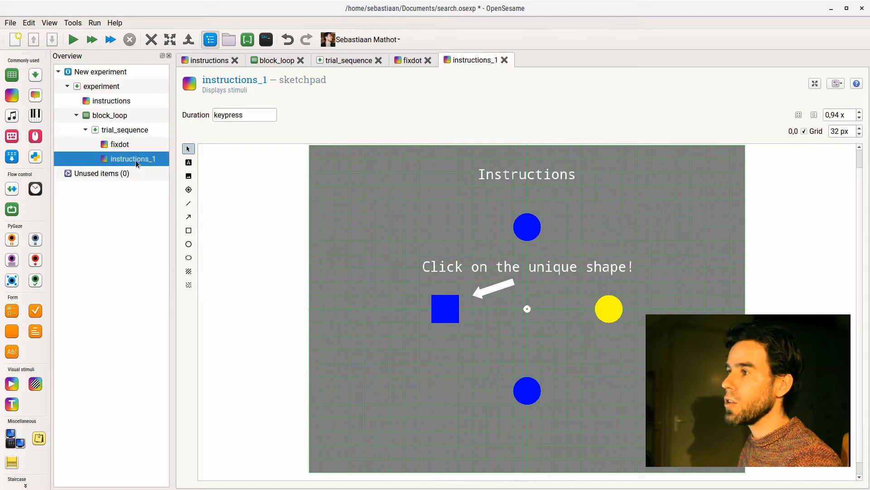
double_click(135, 160)
text(search)
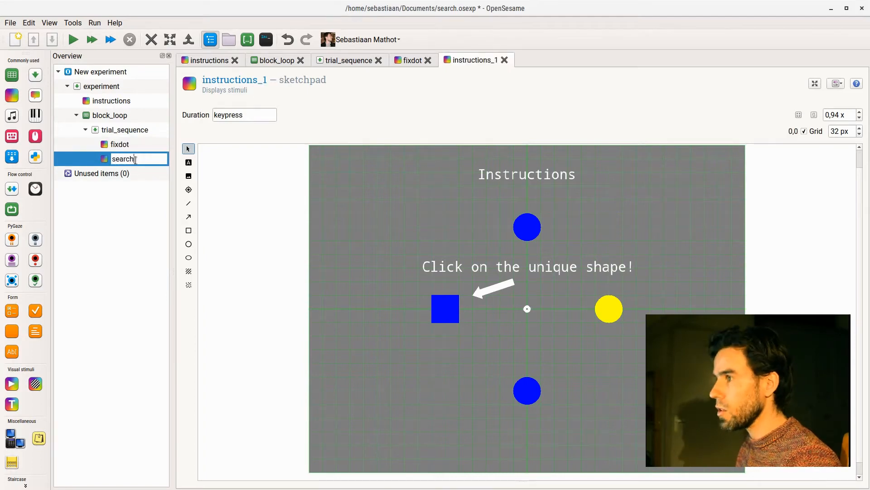
text(_display)
key(Return)
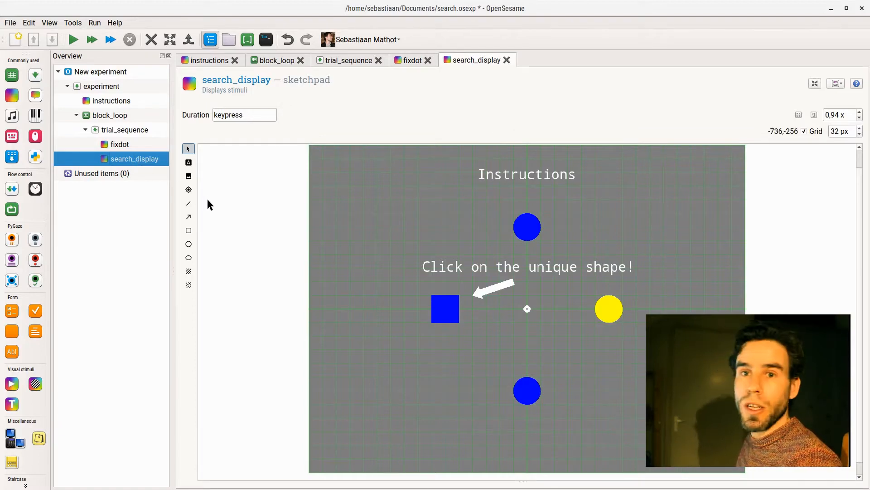
- Delete the "Instructions" title, the "Click on the unique shape!" text and the arrow from search_display
click(505, 173)
key(Delete)
click(499, 268)
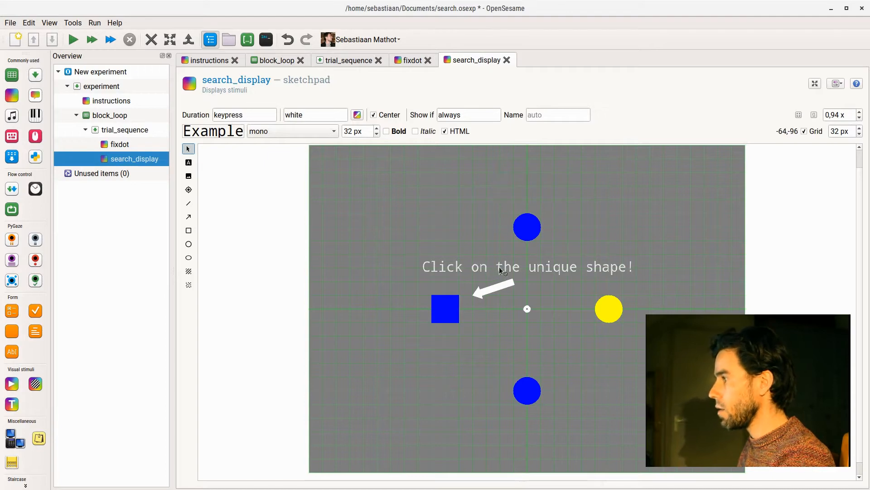
key(Delete)
click(492, 290)
key(Delete)
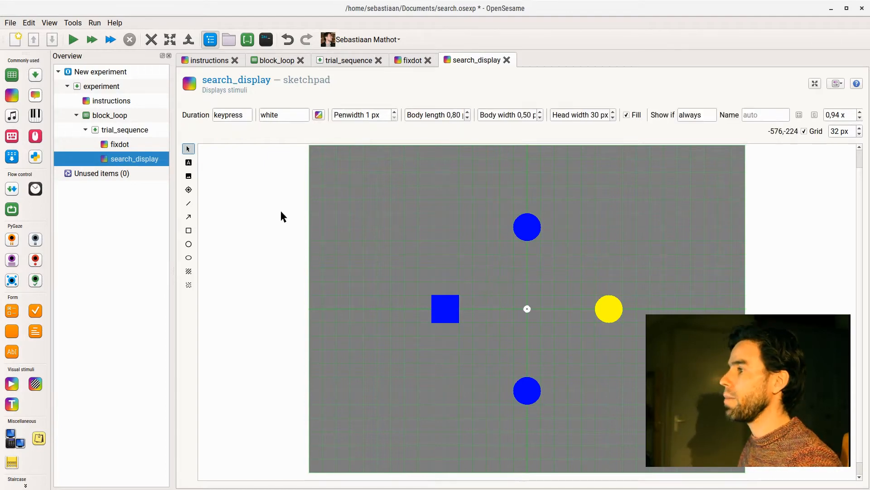
click(258, 199)
- Set the duration of the search_display sketchpad to 0
click(145, 150)
click(143, 159)
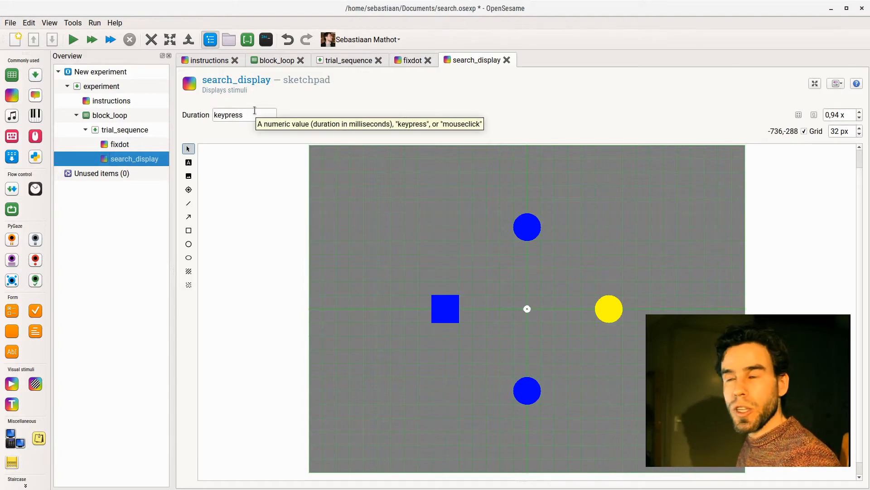
drag(254, 112, 116, 113)
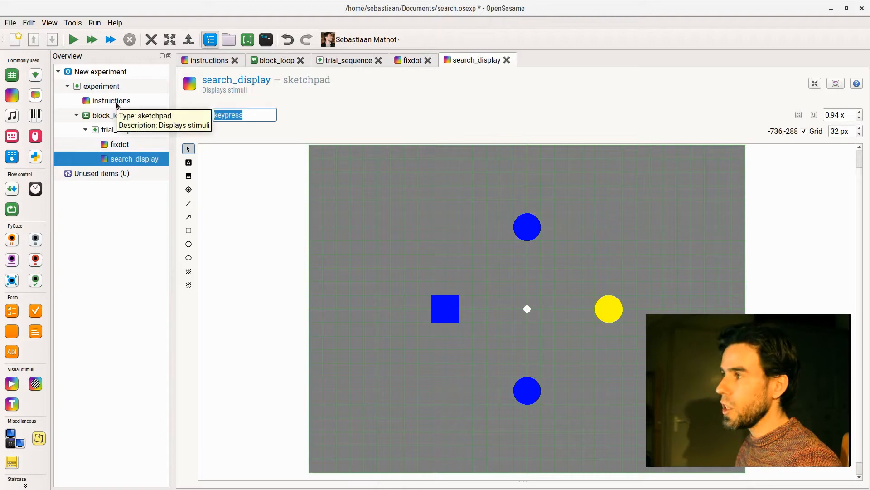
text(0)
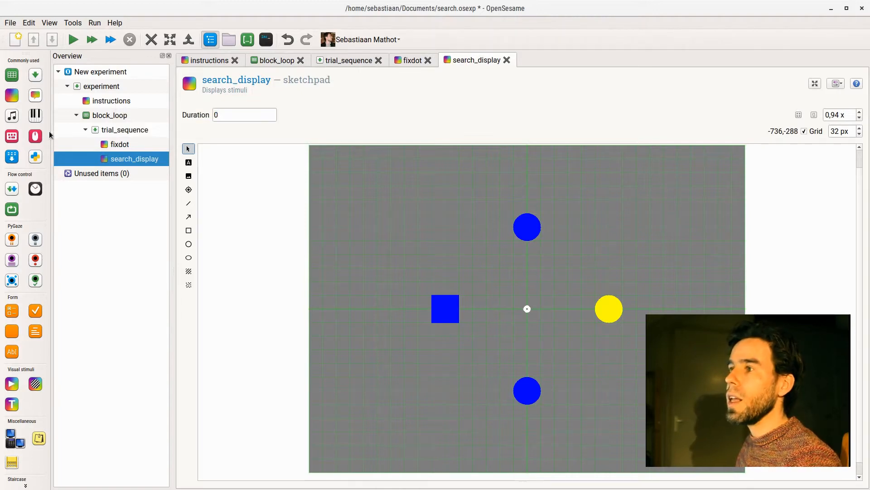
- Add a mouse response item after search_display and name it mouse_response
drag(35, 136, 109, 165)
click(238, 80)
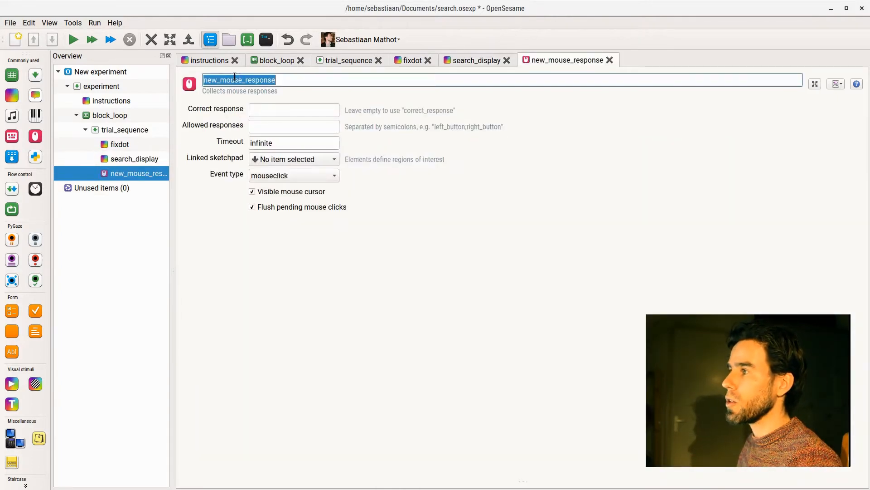
text(mouse_response)
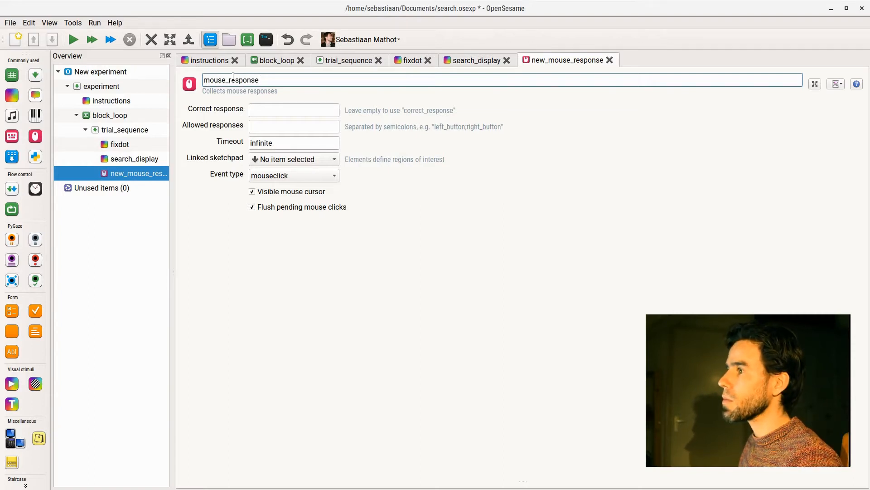
key(Return)
- Quick-run the experiment, continue past the instructions, and respond to the search display by choosing the blue square
click(161, 159)
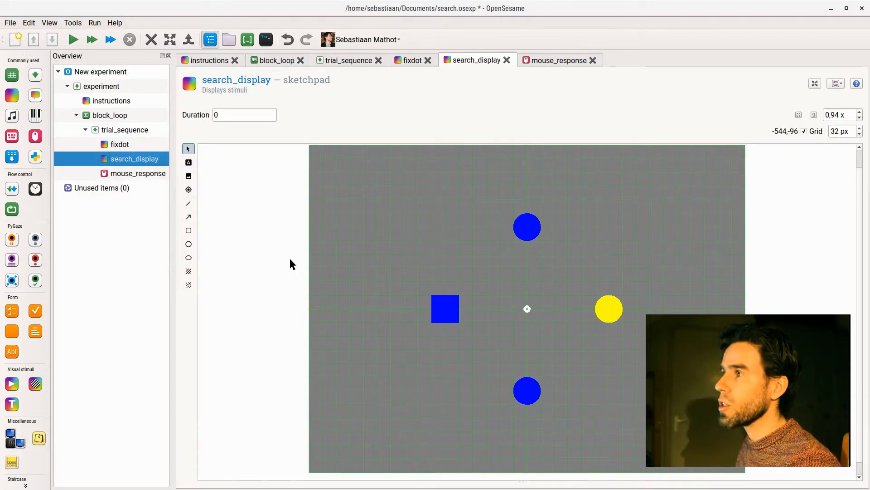
click(110, 40)
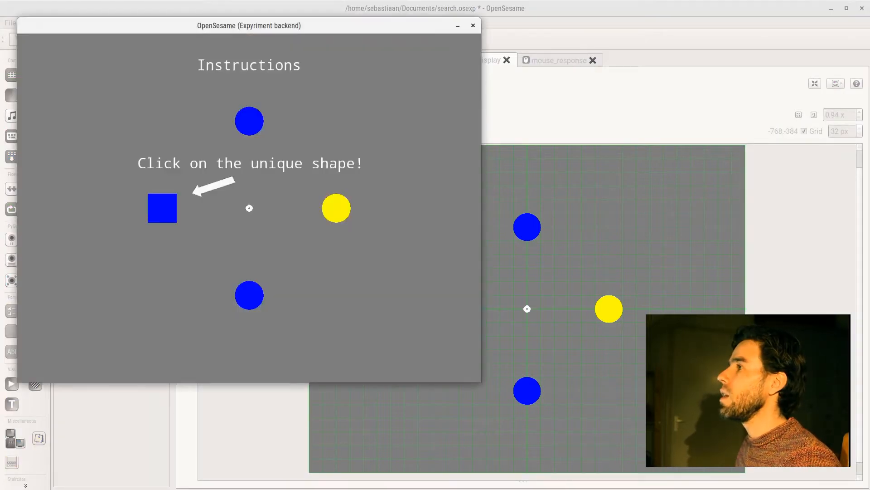
drag(252, 15, 358, 51)
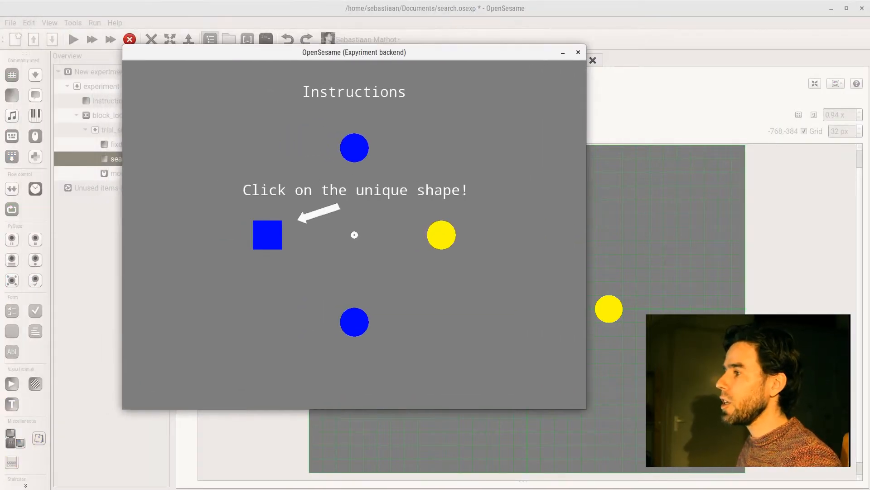
key(space)
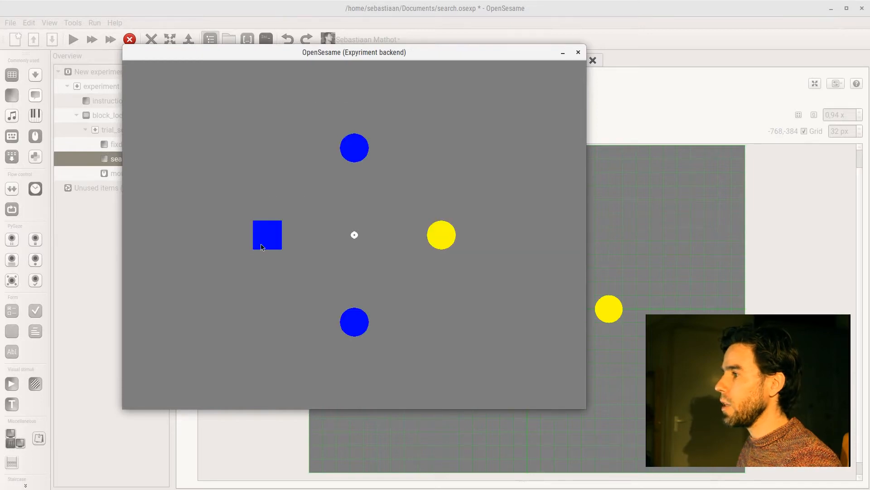
click(265, 241)
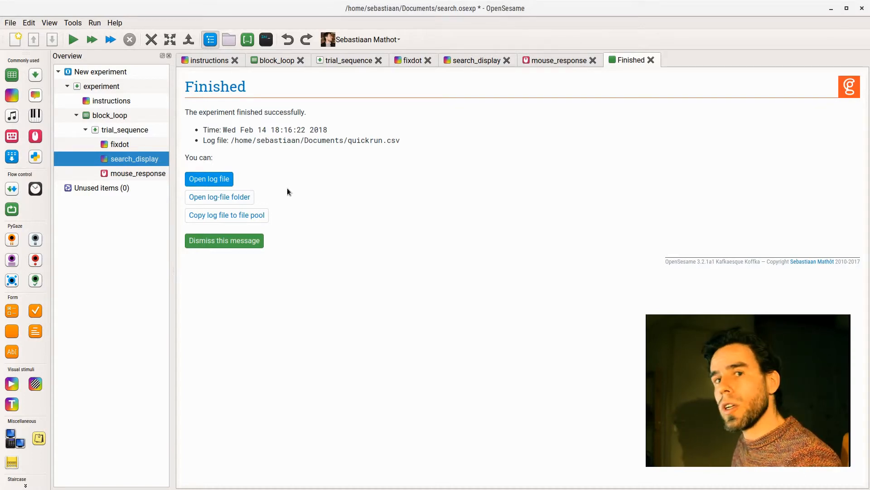
- Set the color of the blue square in search_display to the variable [target_color]
click(128, 160)
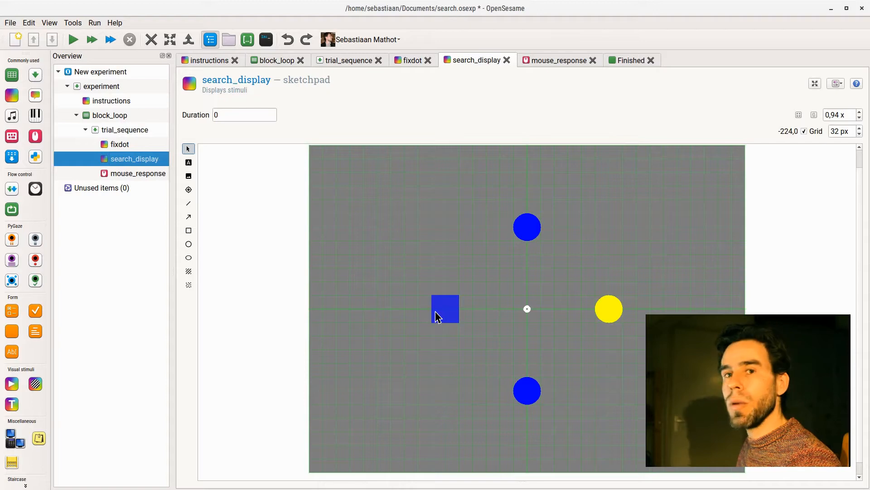
click(436, 312)
drag(334, 115, 247, 107)
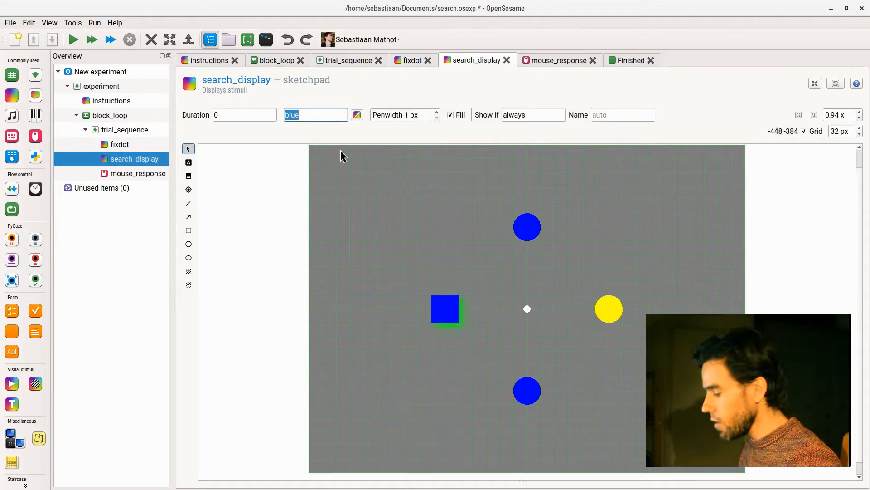
text([ta)
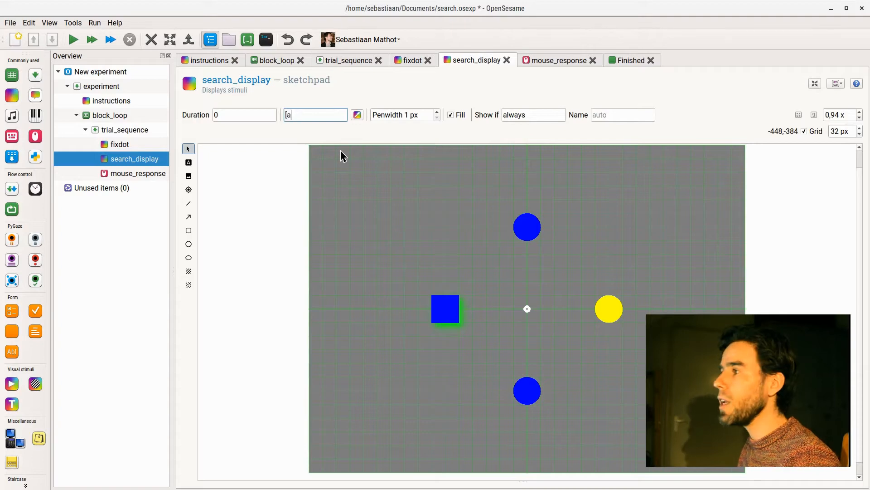
text(rget)
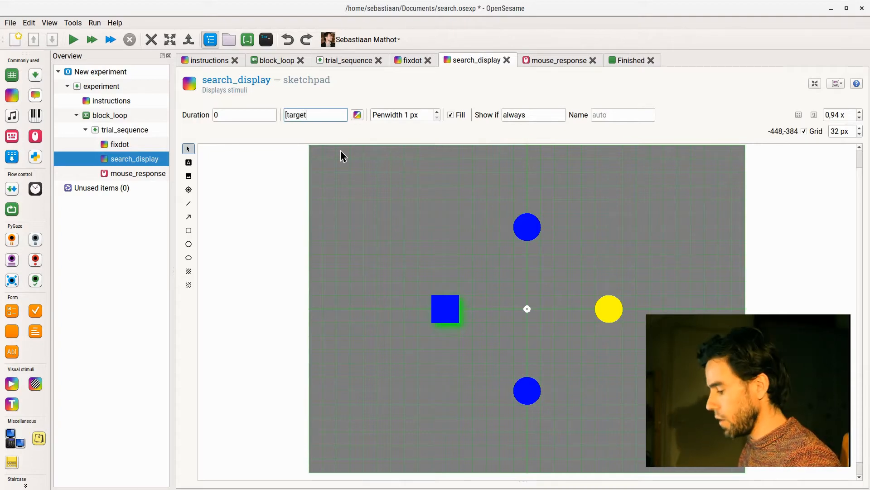
text(_color)
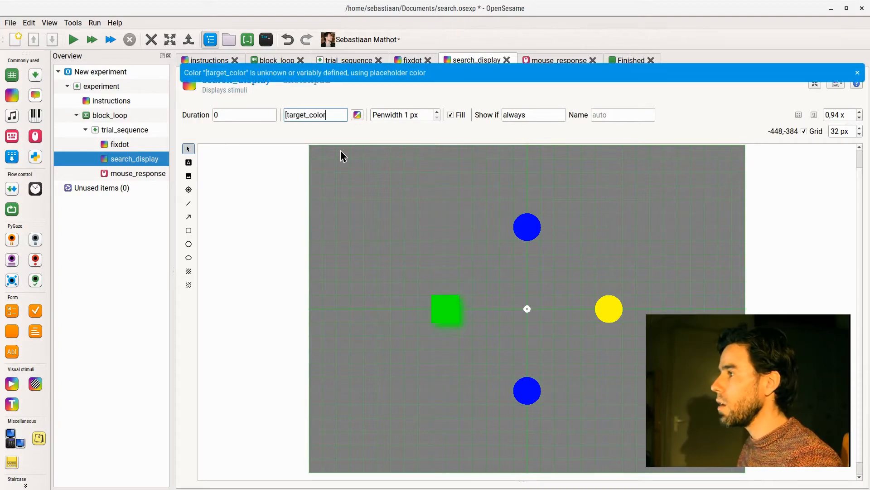
text(])
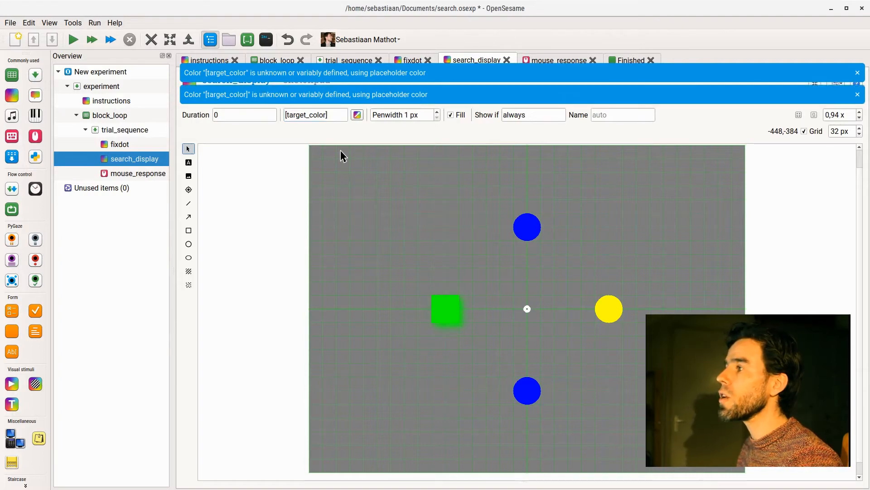
- Copy the square's [target_color] value to the color of the two blue circles above and below the fixation dot
drag(332, 115, 223, 95)
key(ctrl+c)
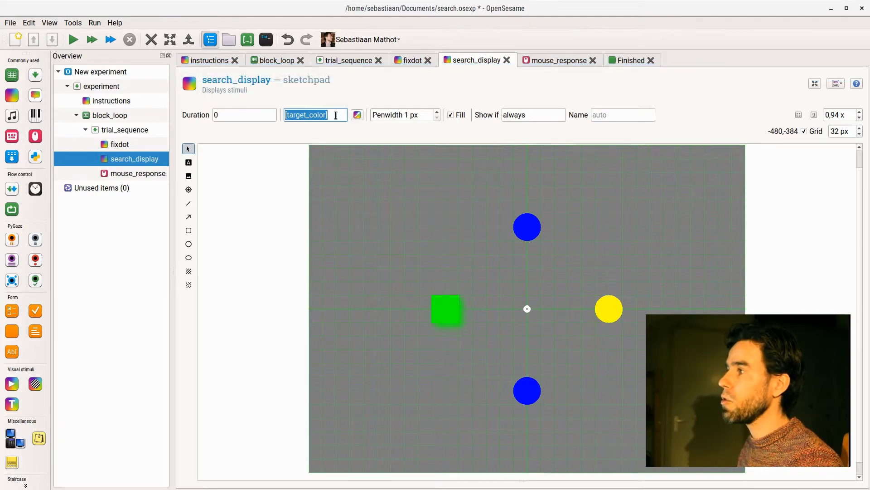
click(532, 229)
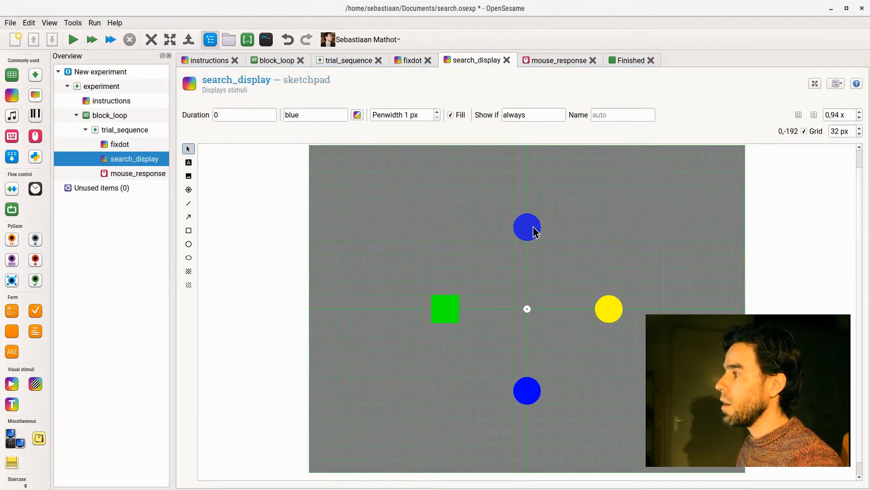
double_click(320, 118)
text([target_color])
key(Return)
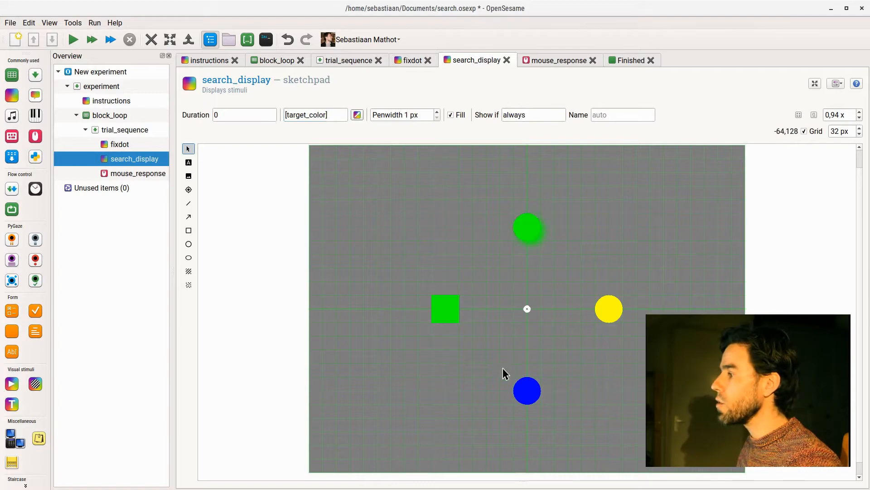
click(528, 396)
drag(322, 113, 217, 106)
key(ctrl+v)
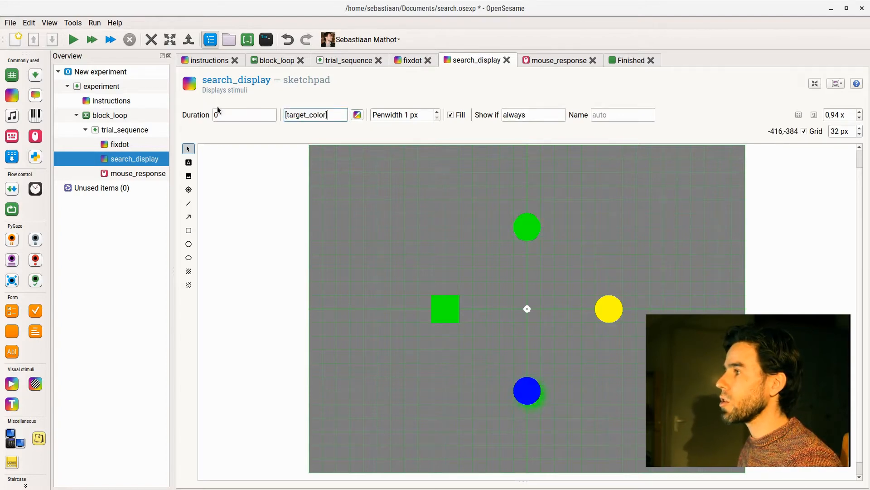
key(Return)
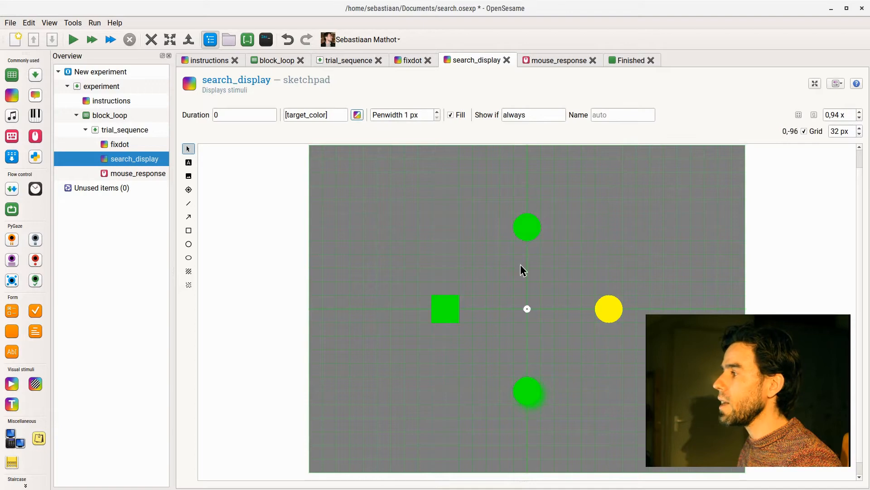
- Set the color of the yellow circle in search_display to the variable [distractor_color]
click(608, 307)
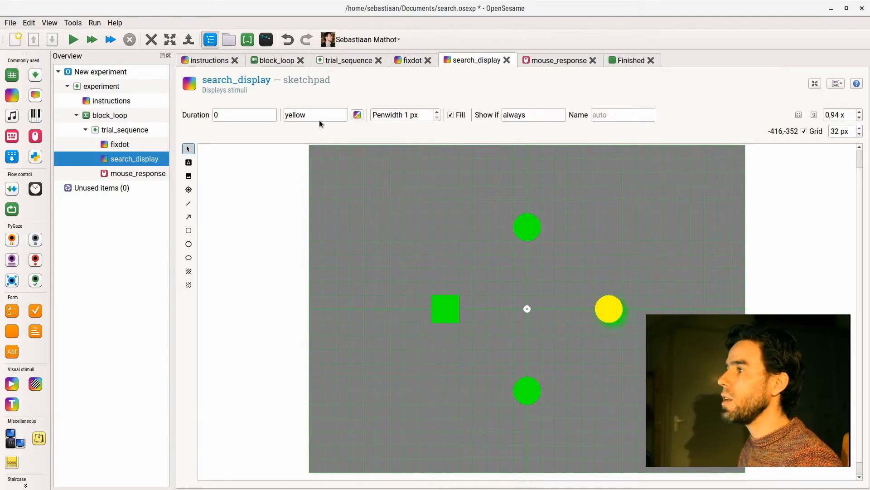
drag(319, 120, 262, 103)
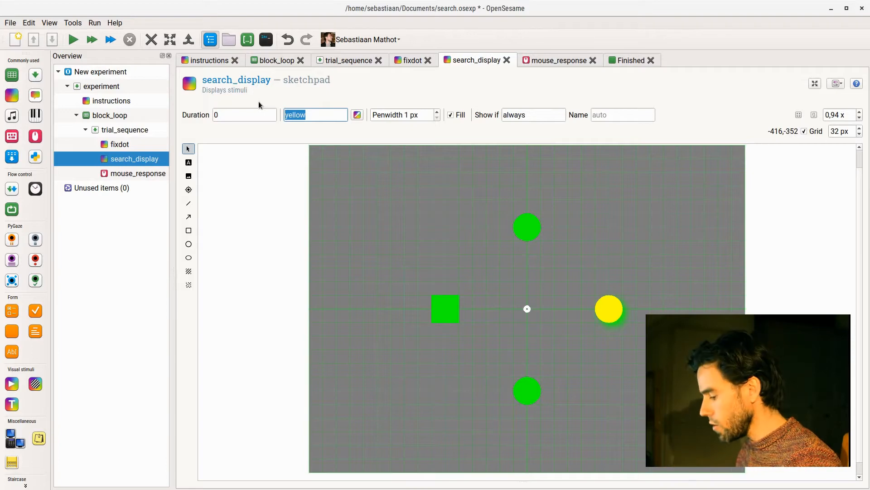
text([distractor_color])
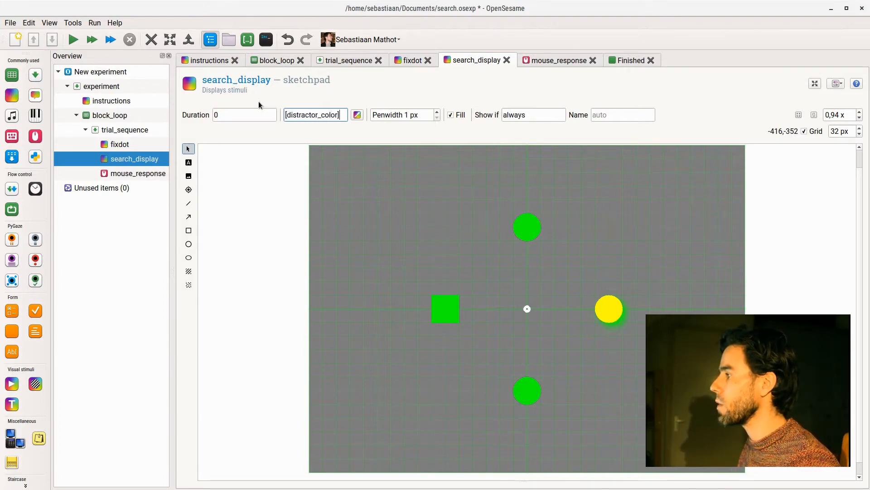
key(Return)
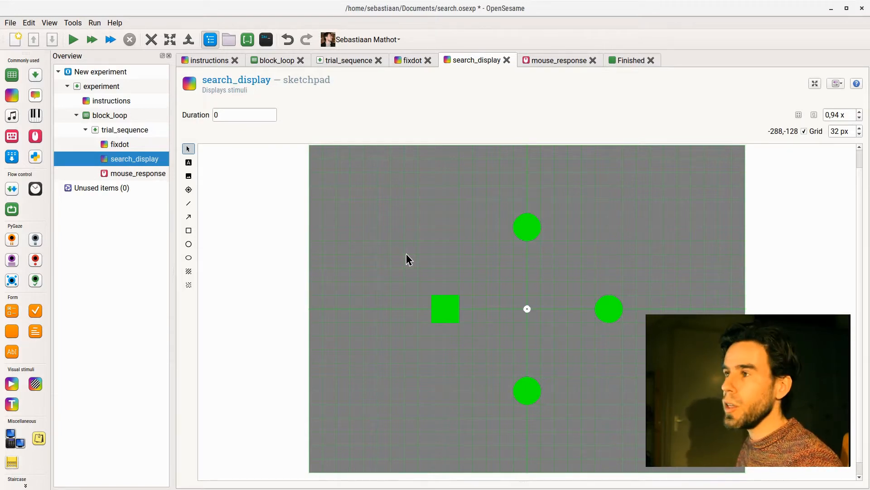
- Rename the empty column in the block_loop table target_color and add a second column named distractor_color
click(116, 116)
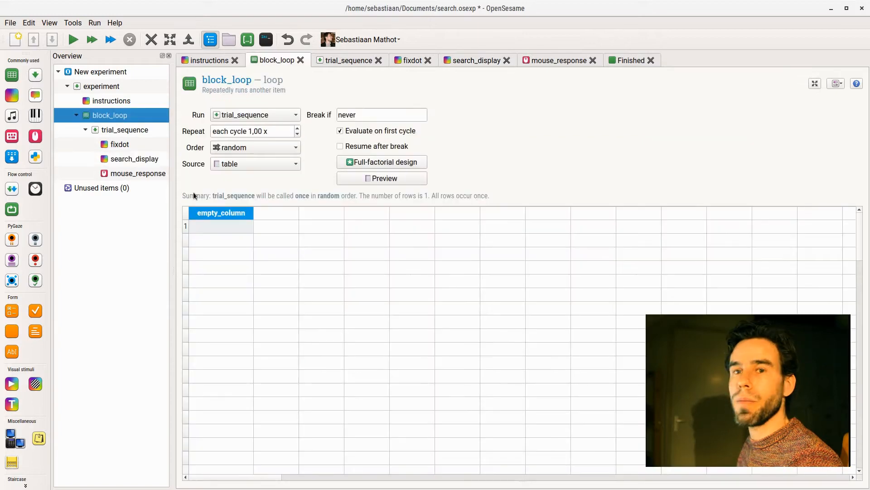
double_click(234, 213)
text(t)
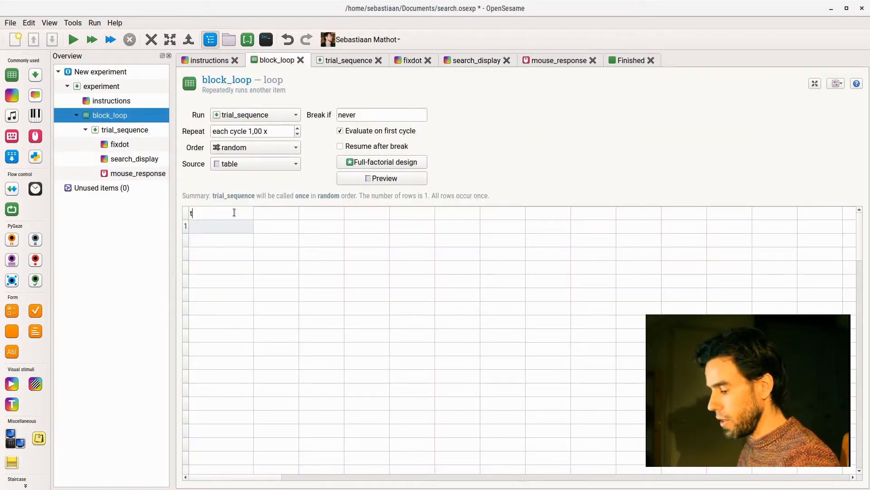
text(arget_color)
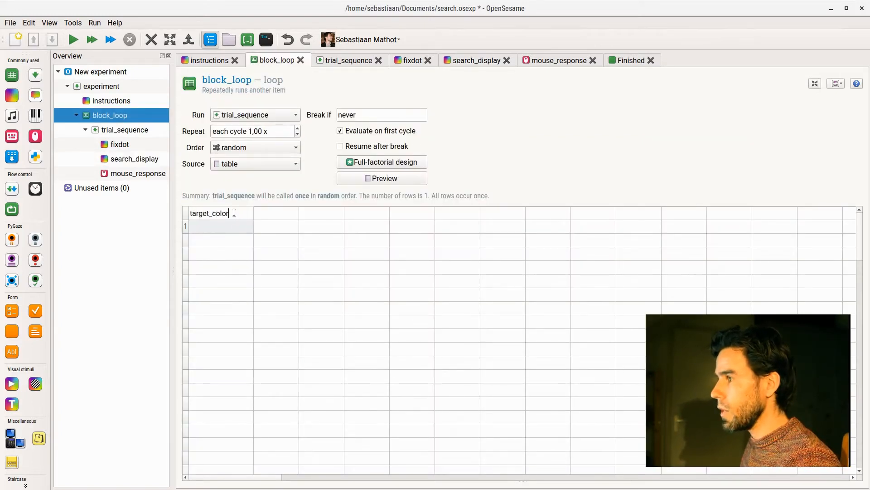
key(Tab)
text(doist)
key(BackSpace)
key(BackSpace)
key(BackSpace)
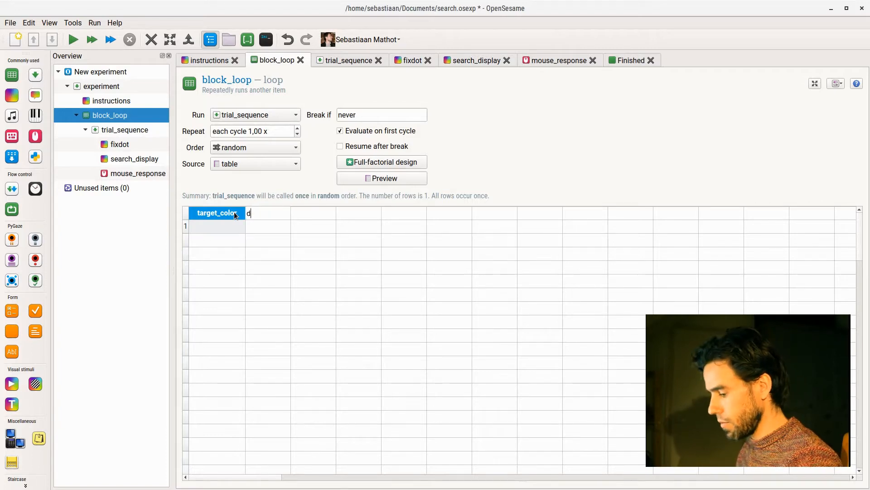
text(istractor_col)
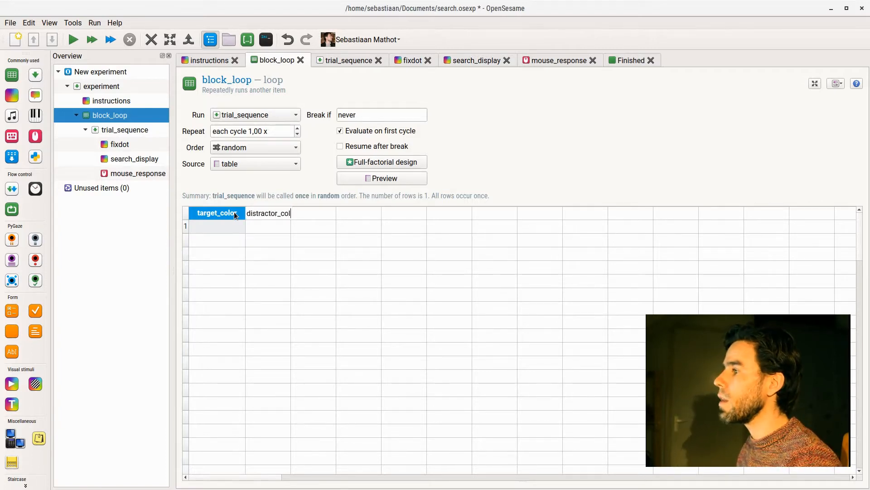
text(or)
key(Return)
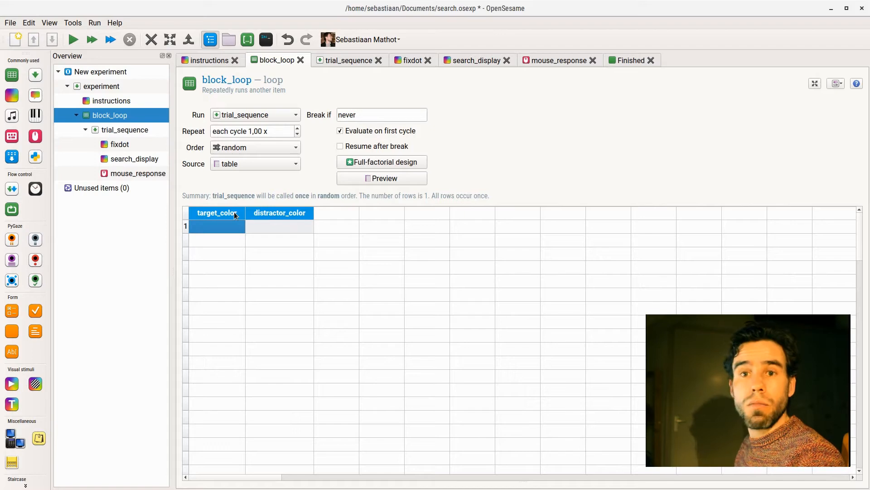
- Fill the target_color column with blue, blue, yellow and yellow in rows 1 to 4
text(blue)
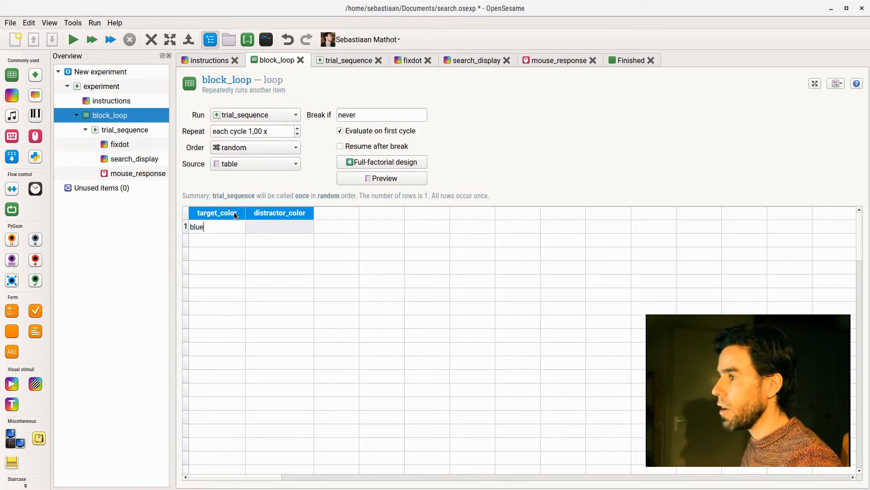
key(Return)
text(blue)
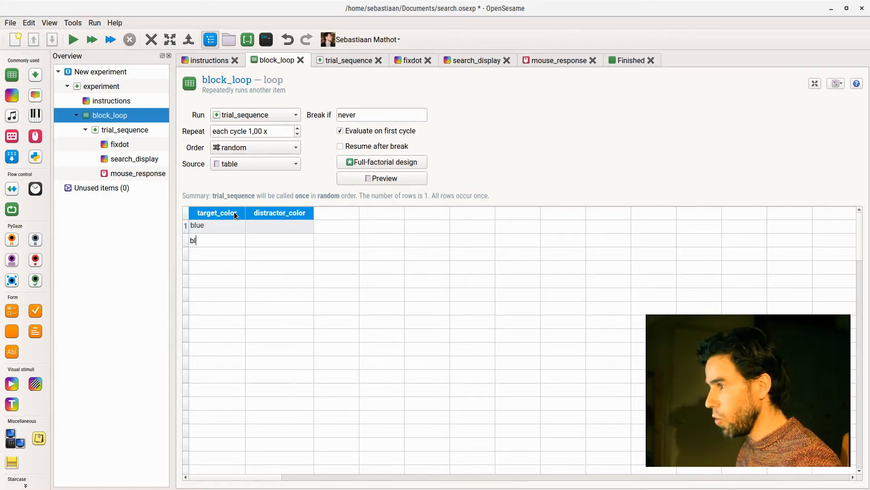
key(Return)
text(yellow)
key(Return)
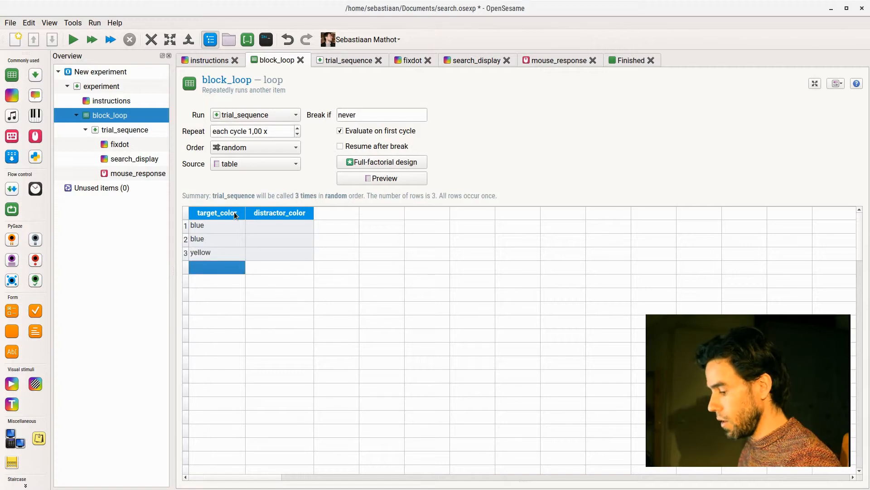
text(yellow)
key(Return)
- Fill the distractor_color column with blue, yellow, blue and yellow in rows 1 to 4
key(Right)
key(Up)
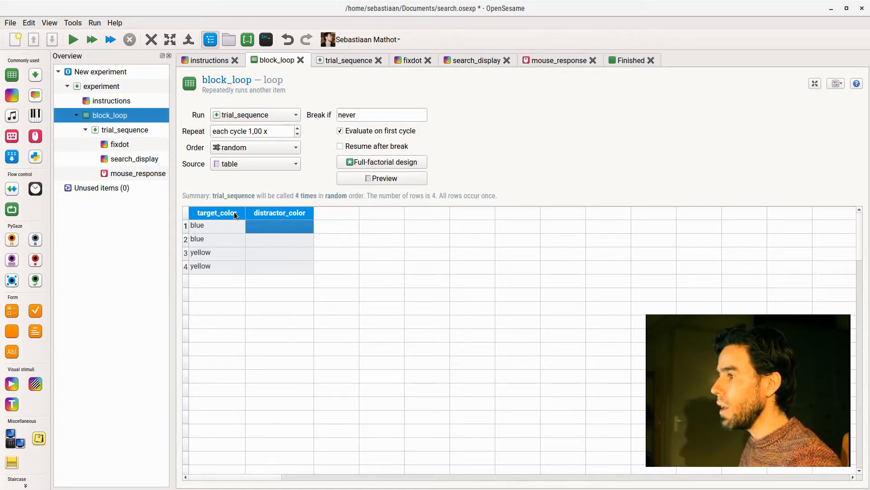
text(blue)
key(Return)
text(yellow)
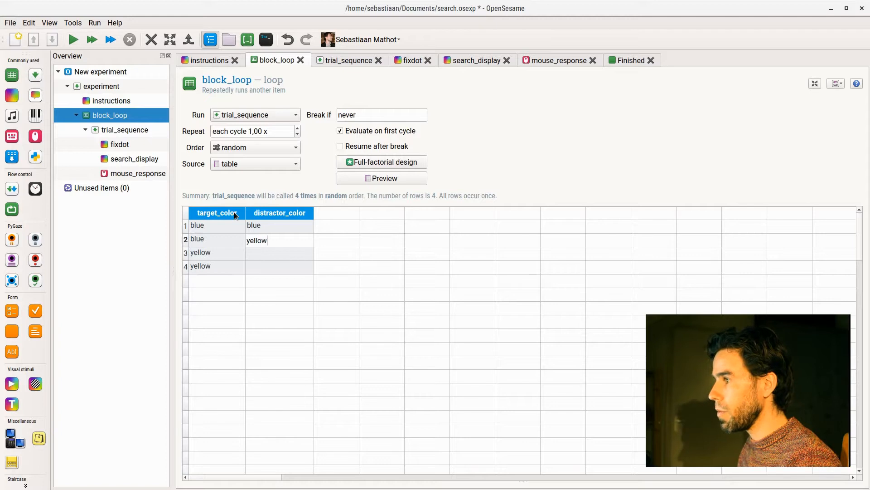
key(Return)
text(blue)
key(Return)
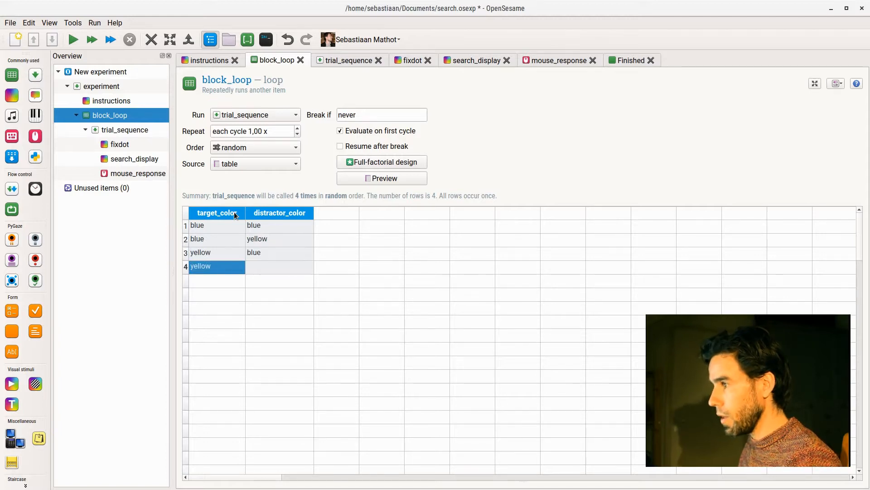
key(Right)
text(yellow)
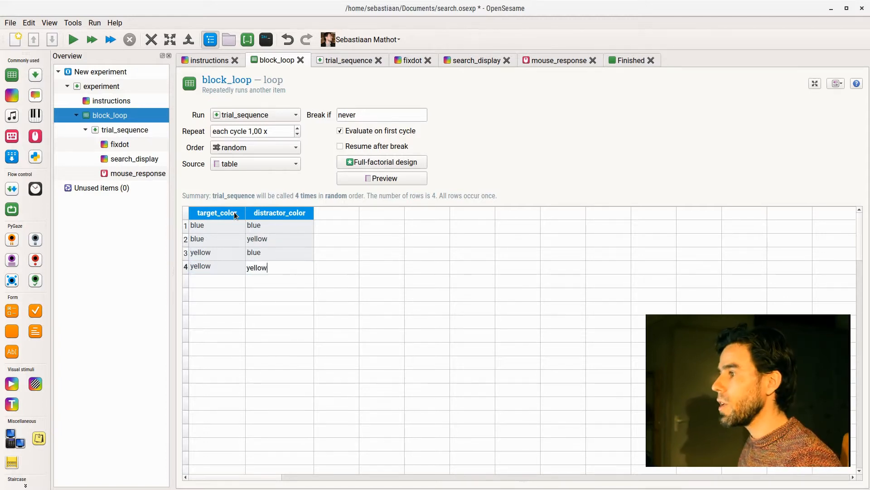
key(Up)
key(Left)
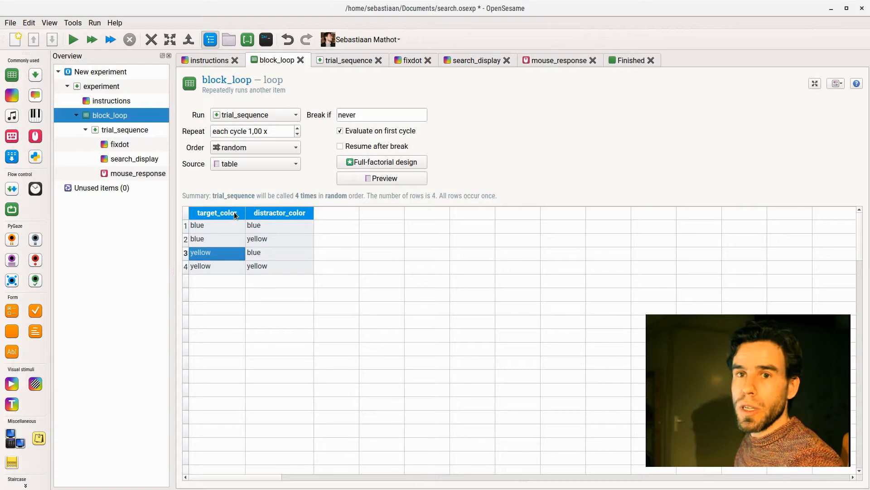
click(211, 269)
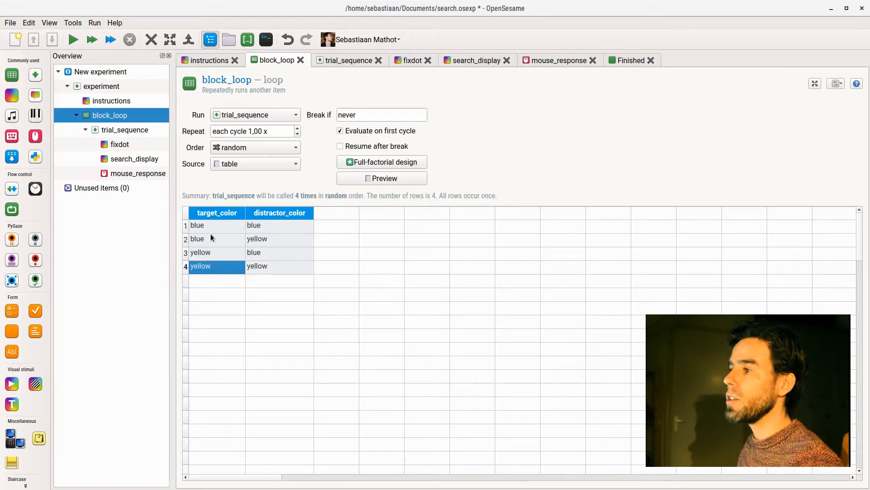
- Quick-run the experiment and complete all four trials by choosing the square in each search display
click(211, 237)
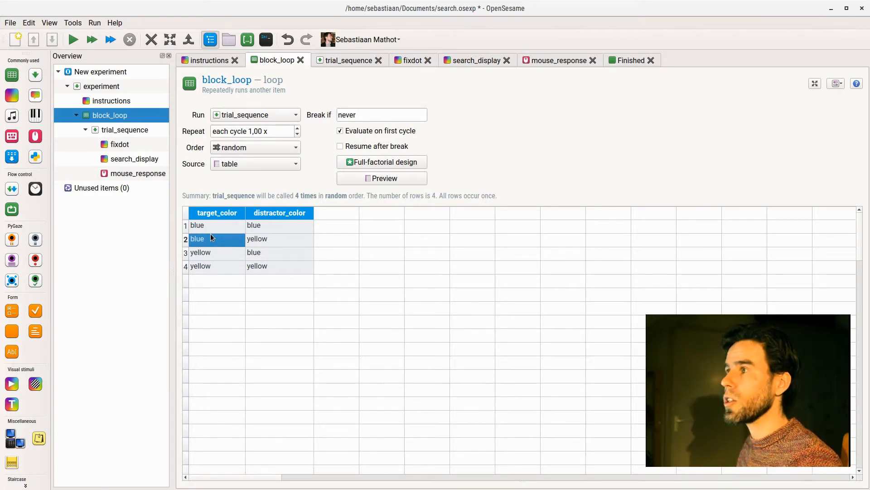
click(112, 44)
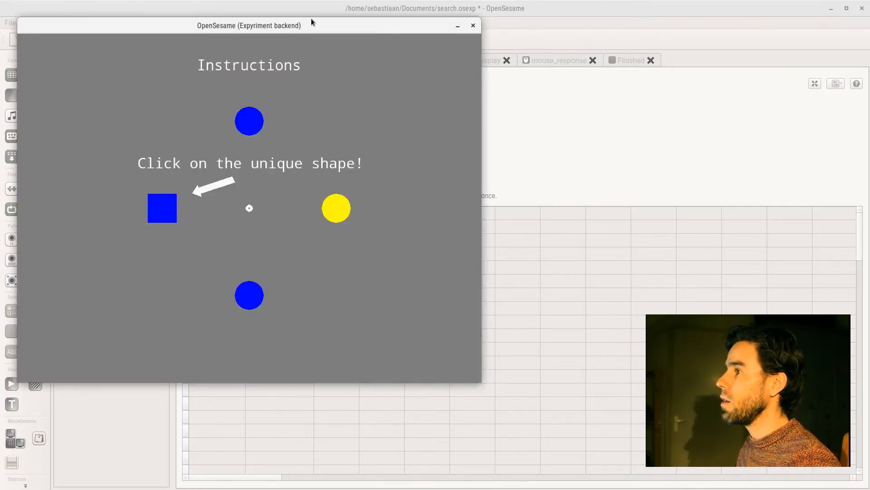
drag(309, 29, 490, 66)
key(space)
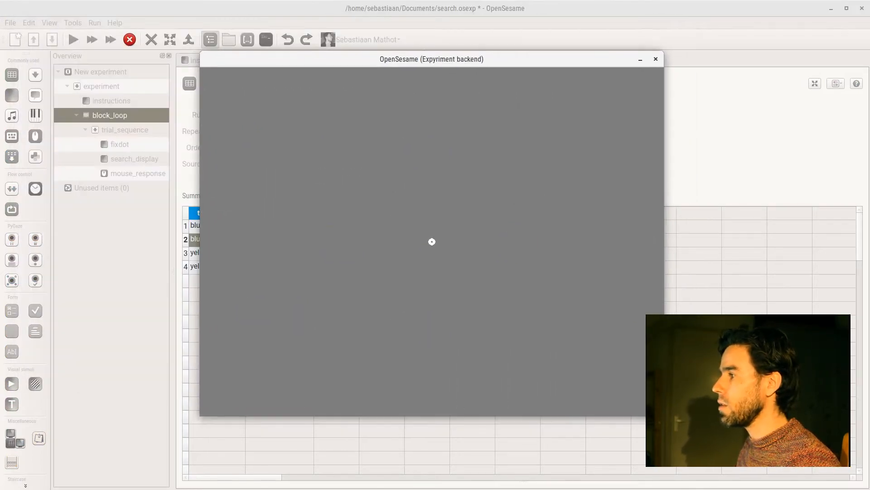
click(348, 247)
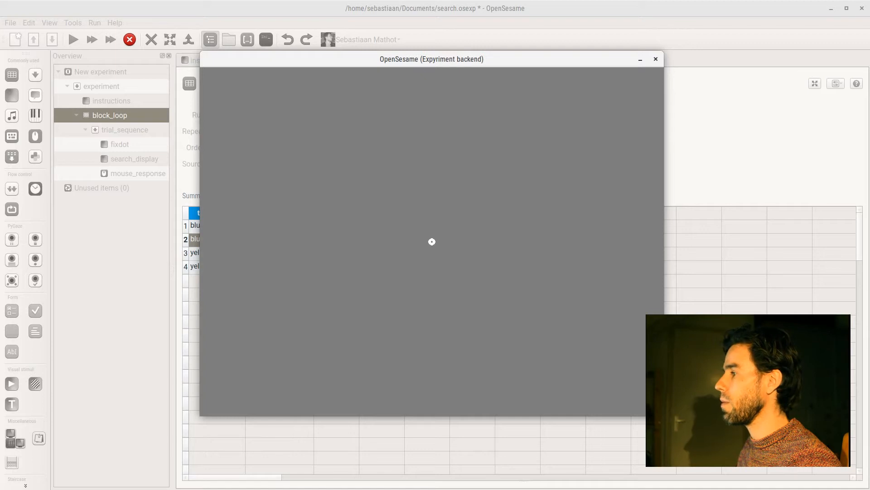
click(343, 240)
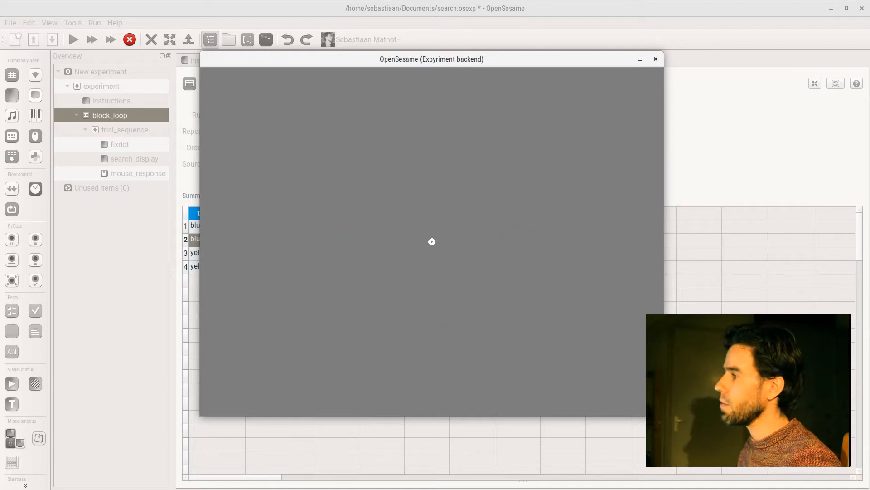
click(344, 241)
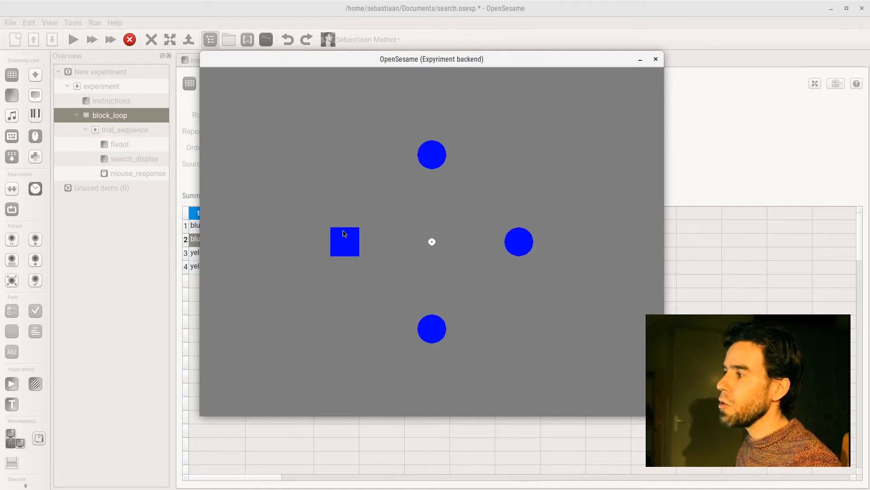
click(343, 241)
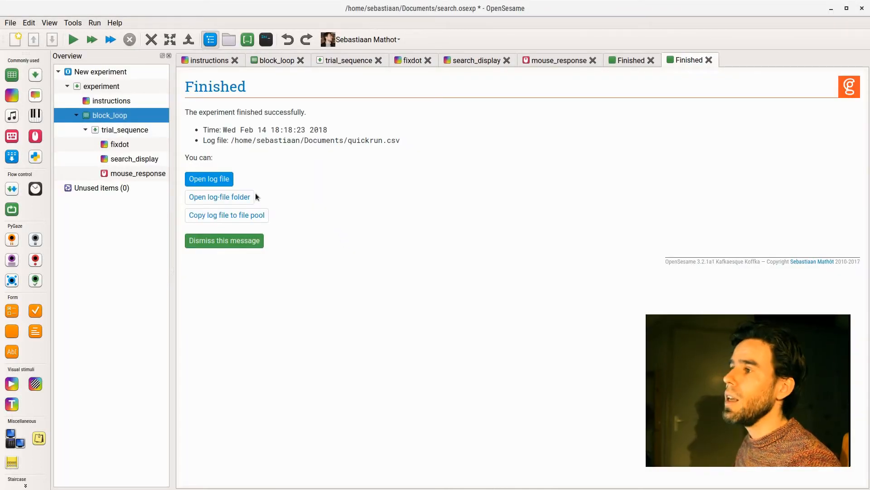
- Open search_display and name its square element target
click(132, 157)
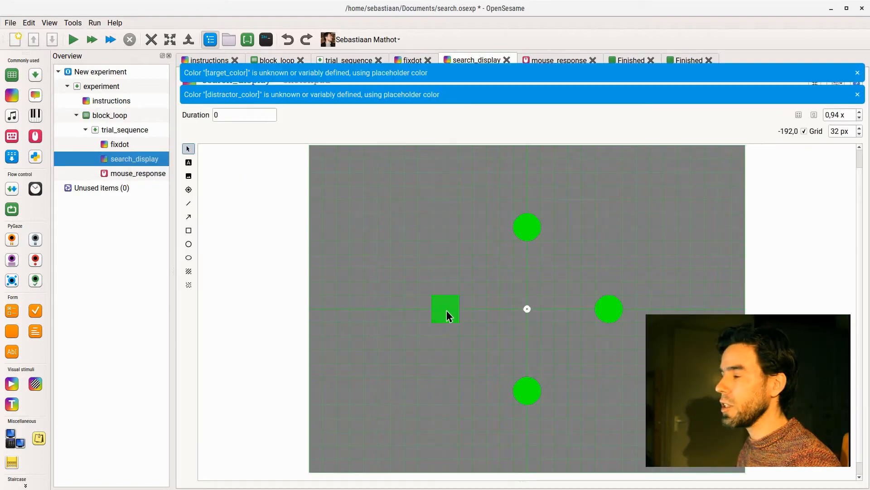
mouse_move(447, 310)
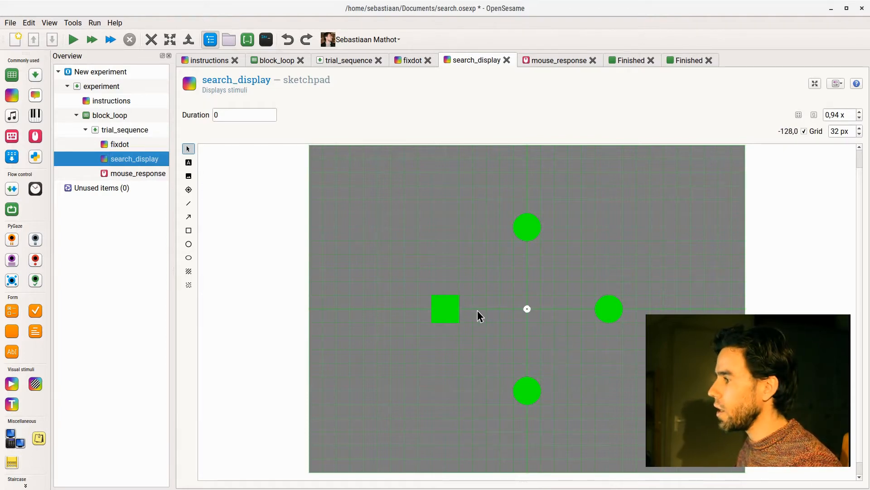
click(450, 308)
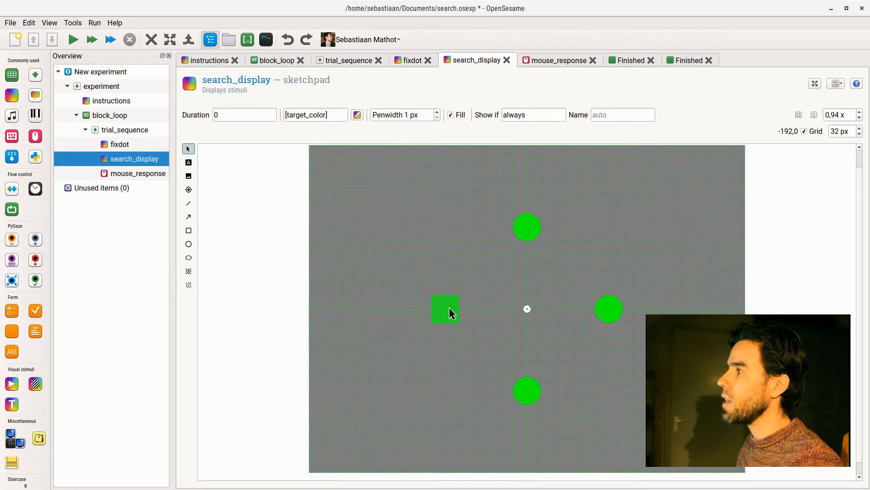
click(610, 111)
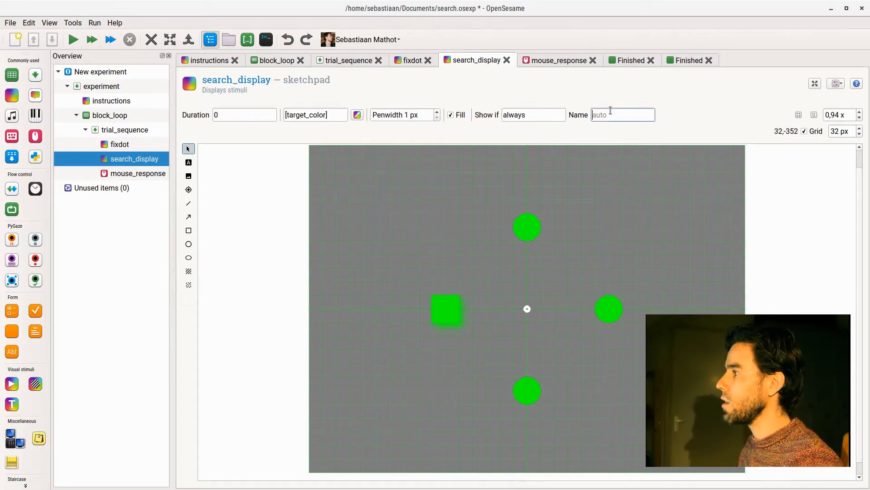
text(target)
key(Return)
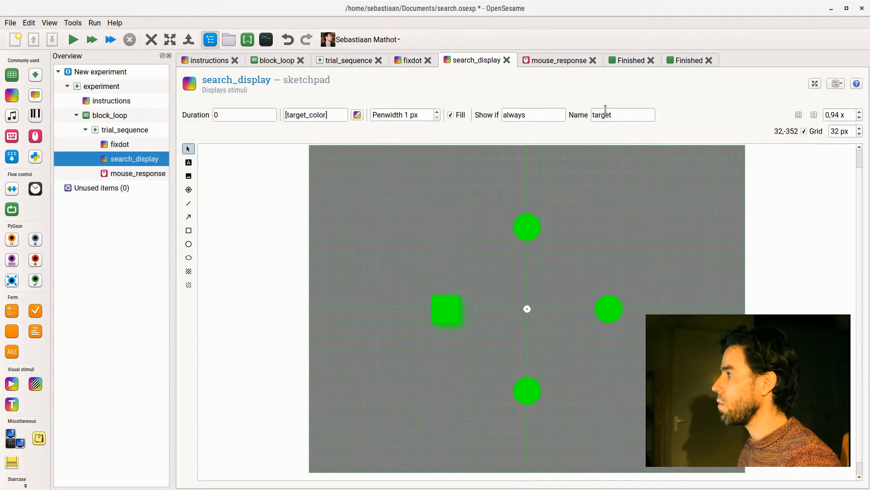
- Name the circle above the fixation dot in search_display dist1
click(531, 235)
click(610, 115)
text(d)
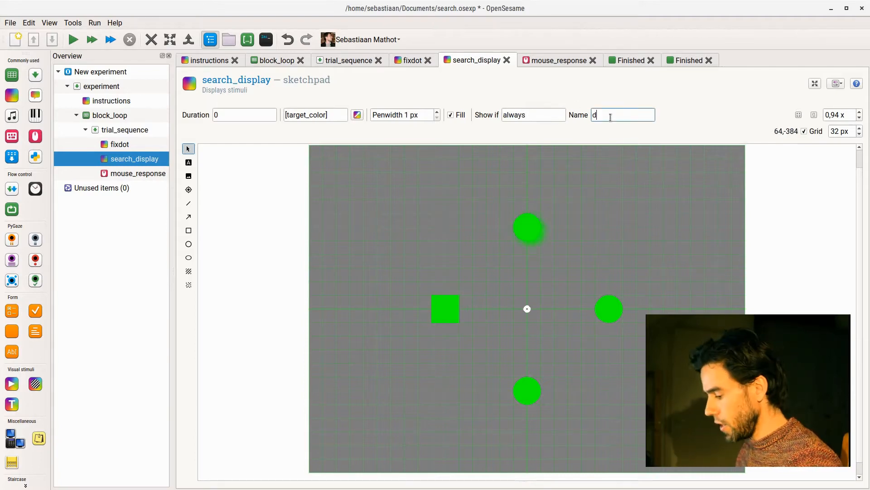
text(ist1)
key(Return)
- Name the circle below the fixation dot in search_display dist2
click(526, 386)
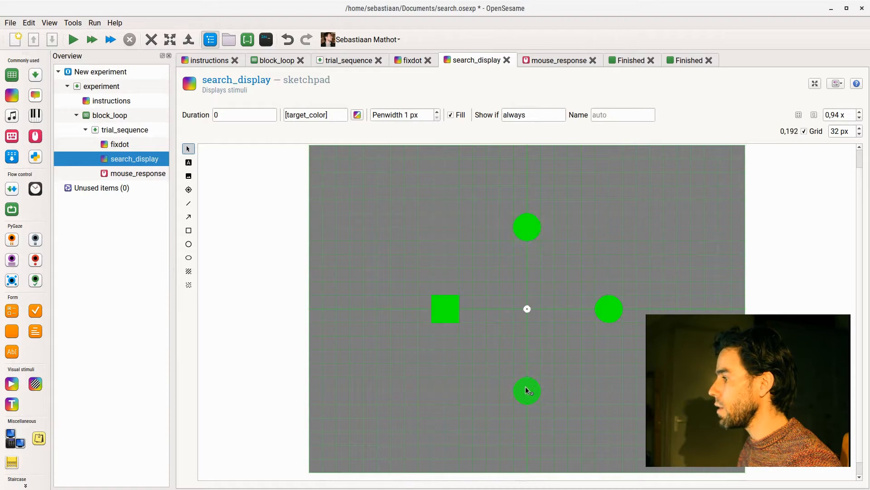
click(610, 116)
text(dist)
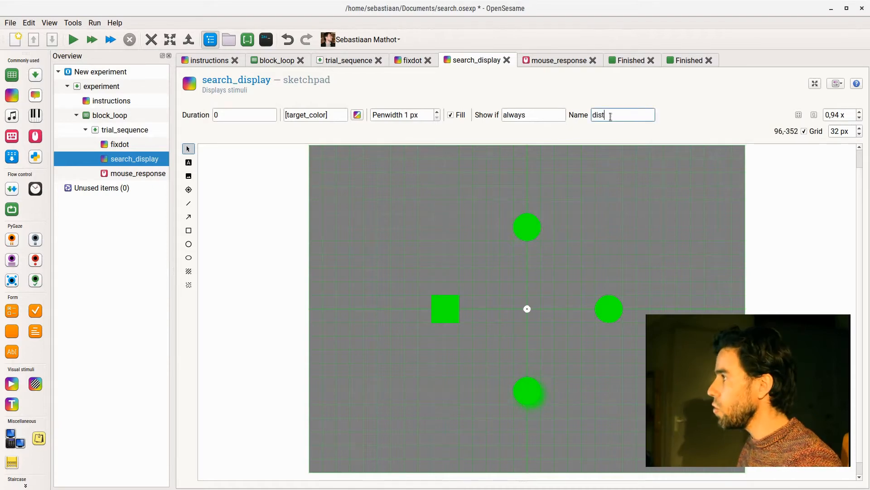
text(2)
key(Return)
- Name the [distractor_color] circle to the right of the fixation dot dist3
click(608, 307)
click(623, 112)
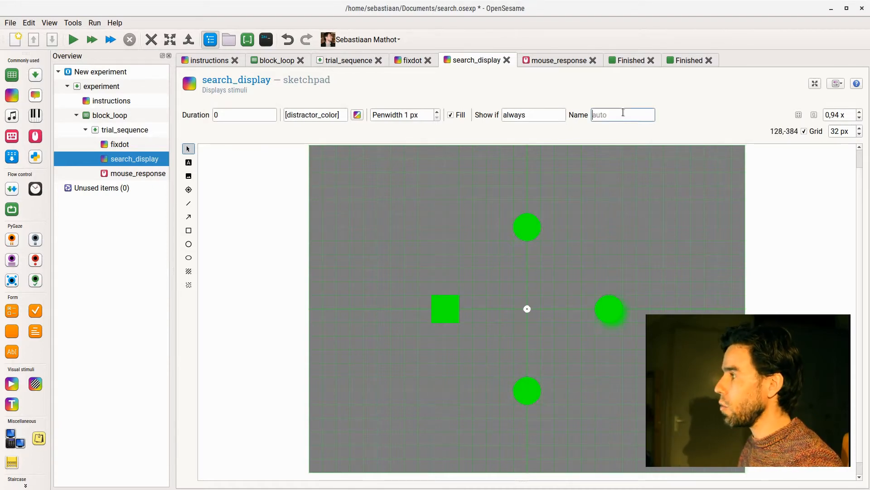
text(dist3)
key(Return)
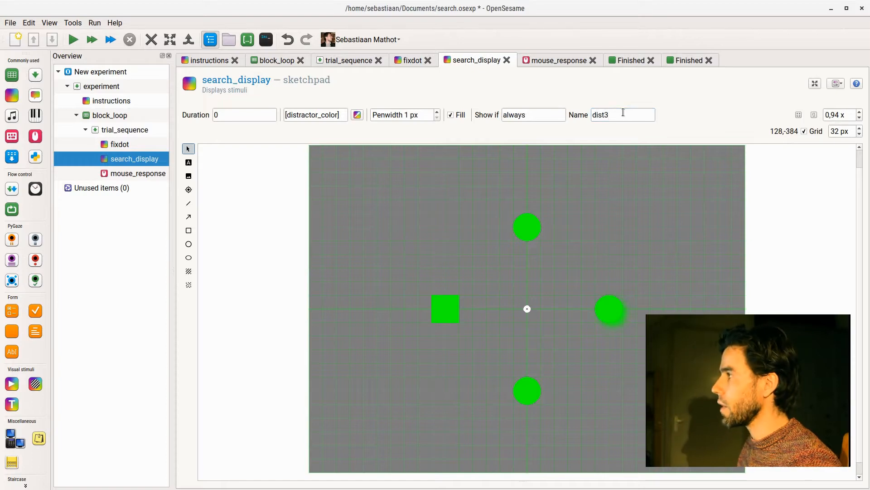
click(479, 197)
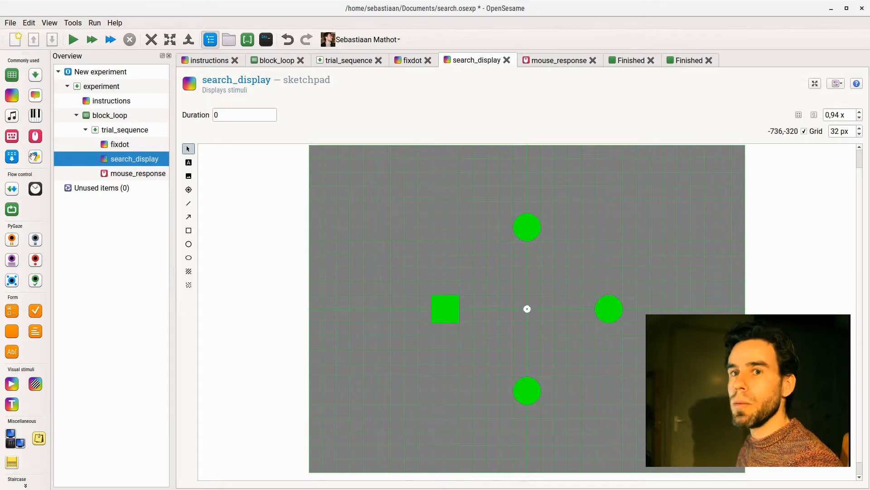
- Add an inline script directly after search_display in trial_sequence and name it random_positions
drag(32, 156, 127, 158)
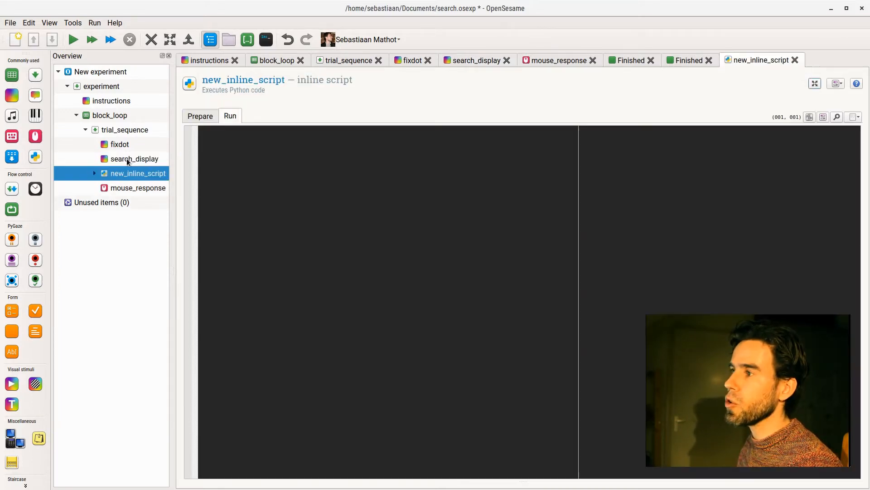
click(213, 80)
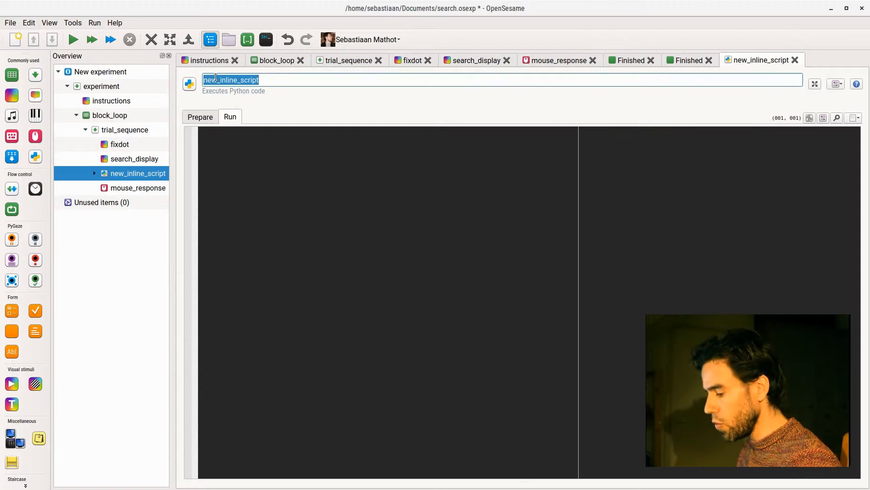
text(random_positiosn)
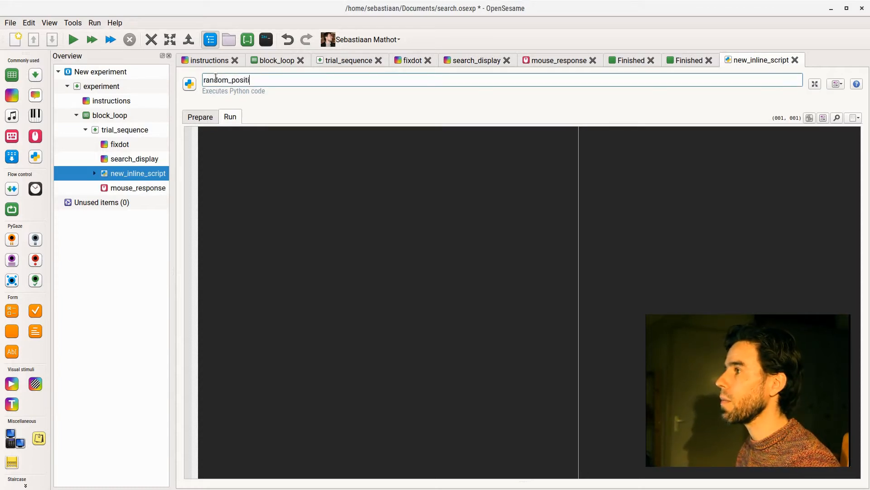
key(BackSpace)
key(BackSpace)
text(ns)
key(Return)
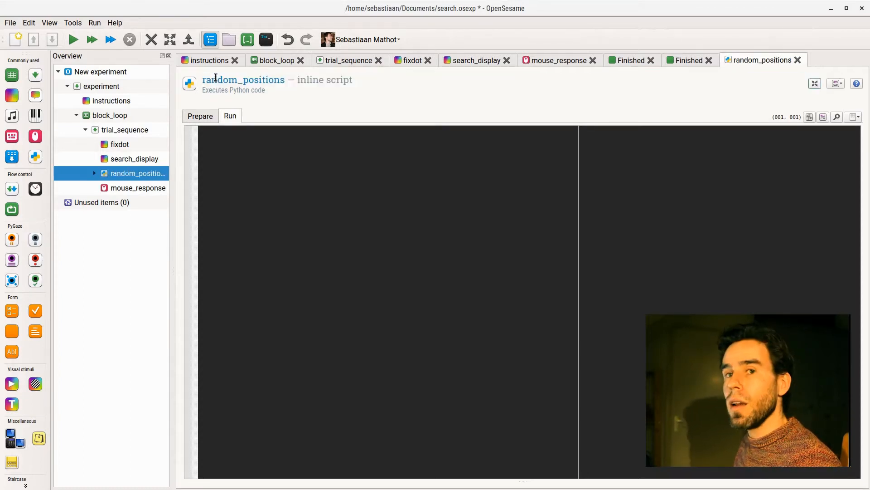
- Write the call xy_circle(n=4, rho=200) in the prepare phase of random_positions
click(208, 117)
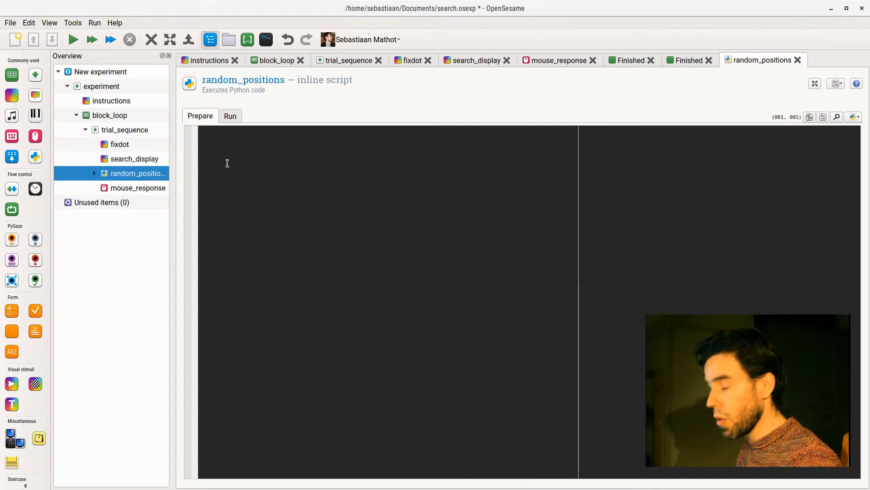
text(xy_c)
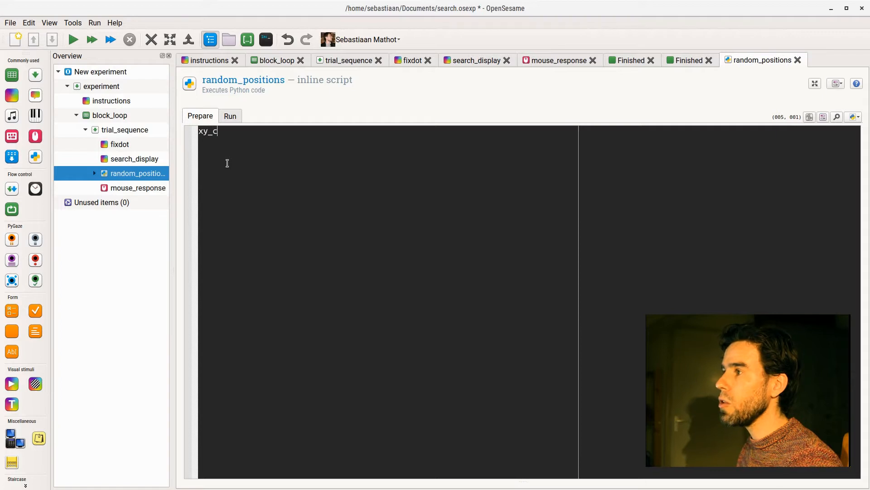
text(ircle)
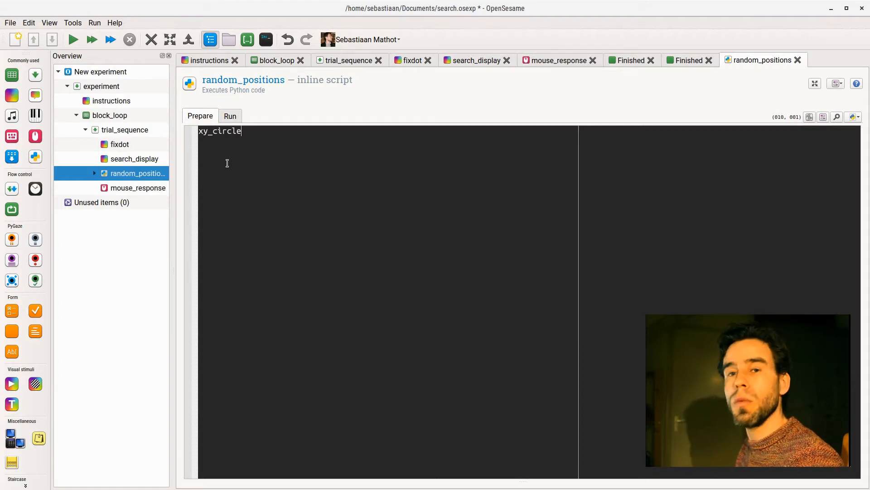
text(()
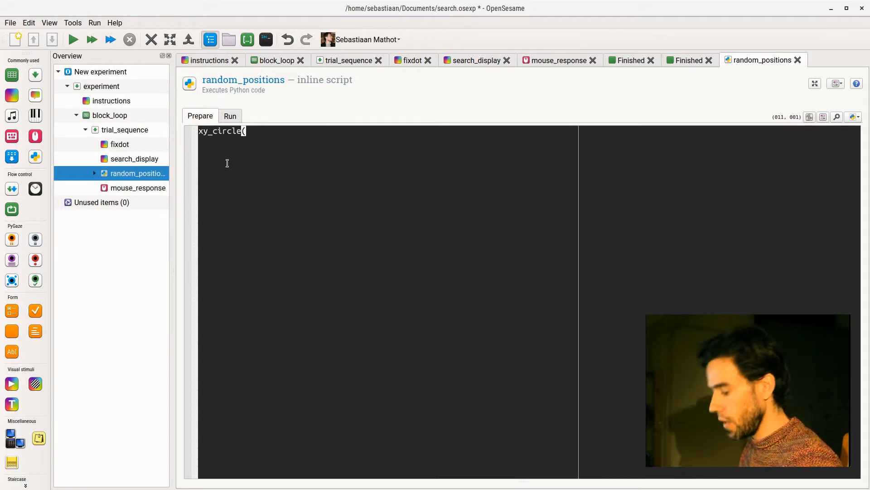
text(n=)
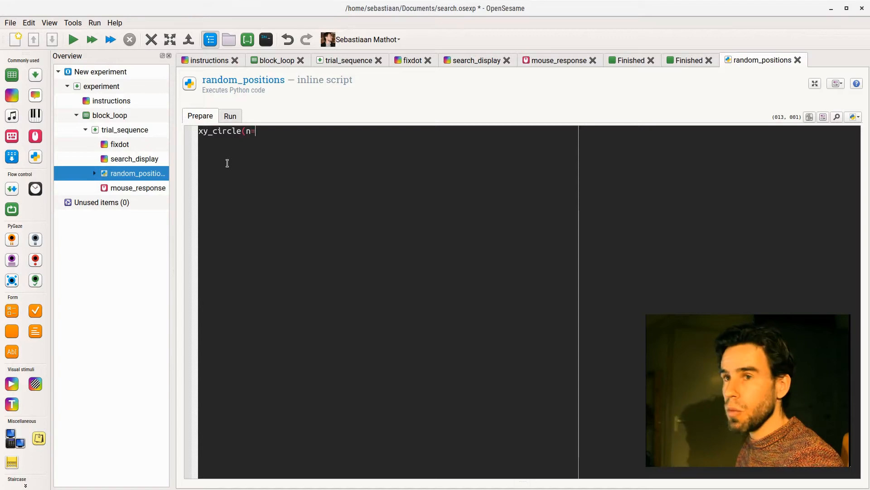
text(4)
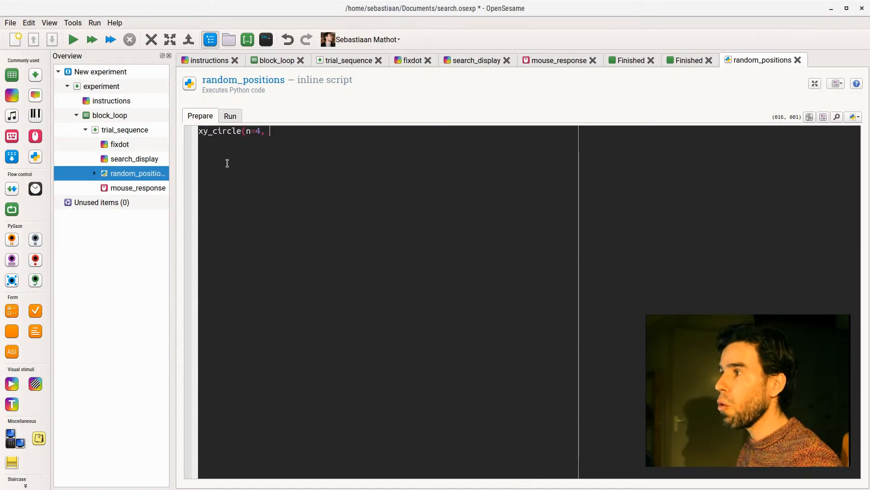
text(, rh)
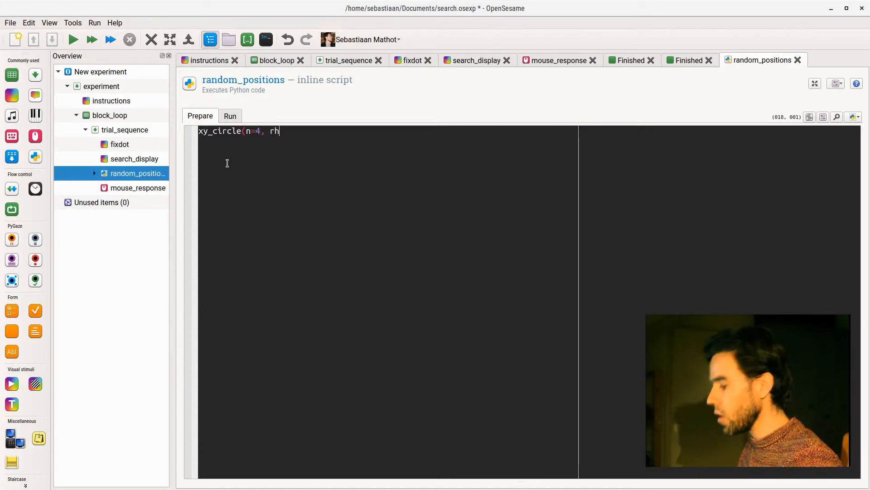
text(o=)
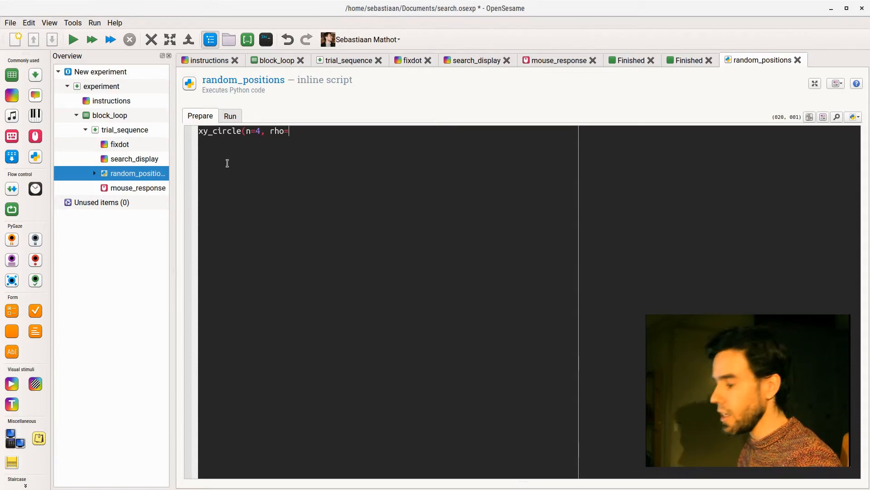
text(200))
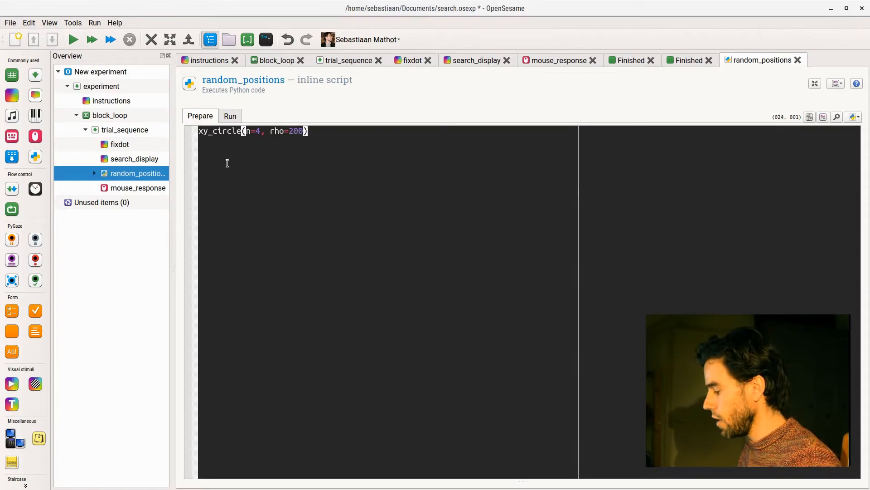
- Assign the xy_circle call's result to a variable named positions
key(Home)
text(position)
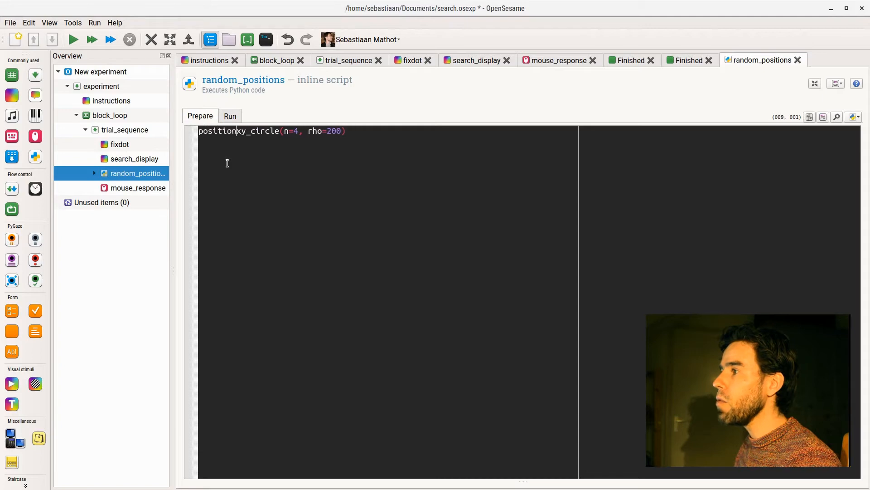
text(s =)
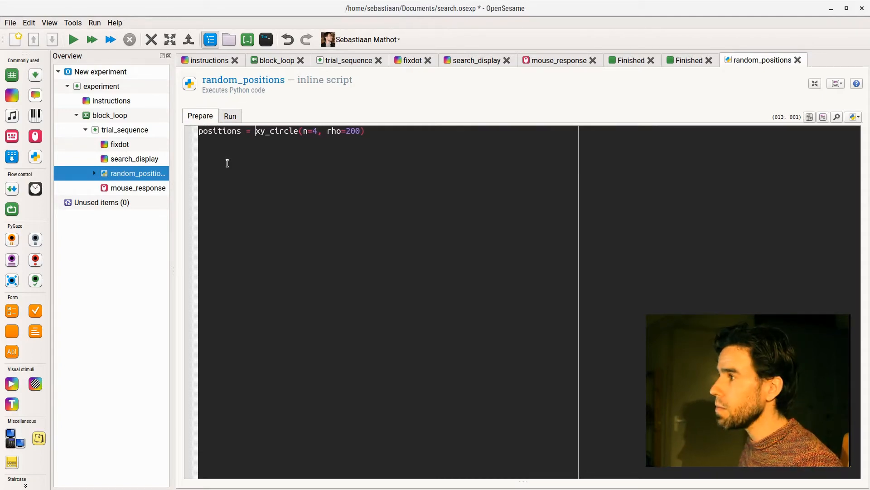
key(ctrl+Right)
key(ctrl+Right)
key(ctrl+Right)
key(ctrl+Right)
key(shift+Right)
key(End)
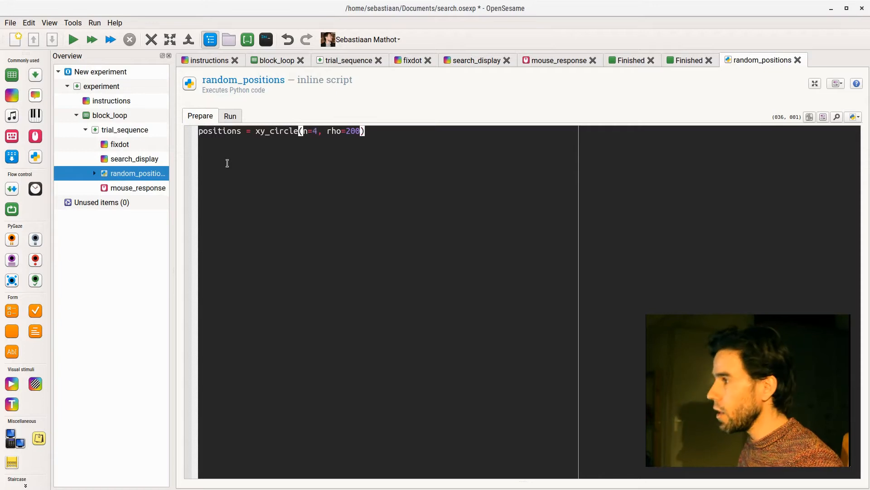
key(Left)
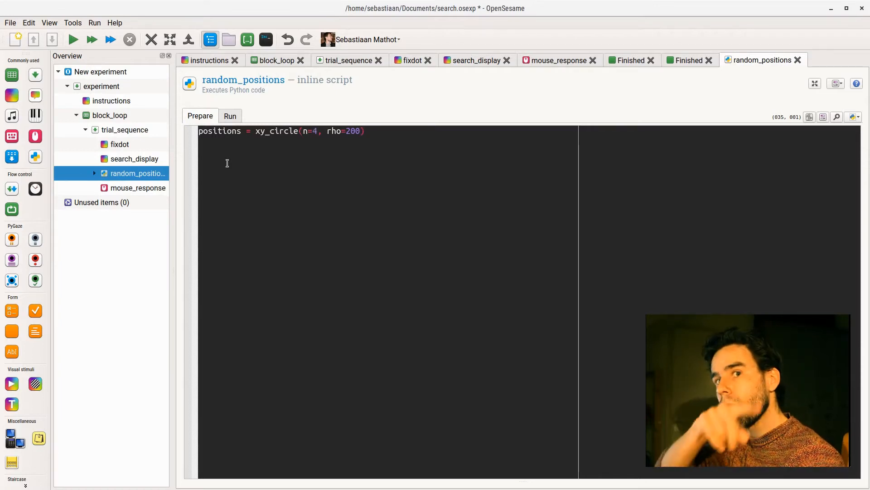
- Add the line "from random import shuffle" at the start of the script, separated from the positions assignment by a blank line
key(ctrl+shift+Left)
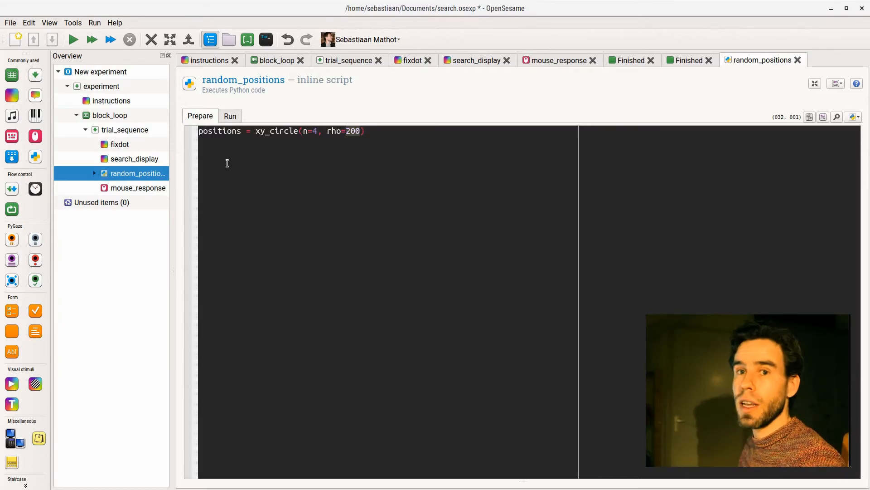
key(End)
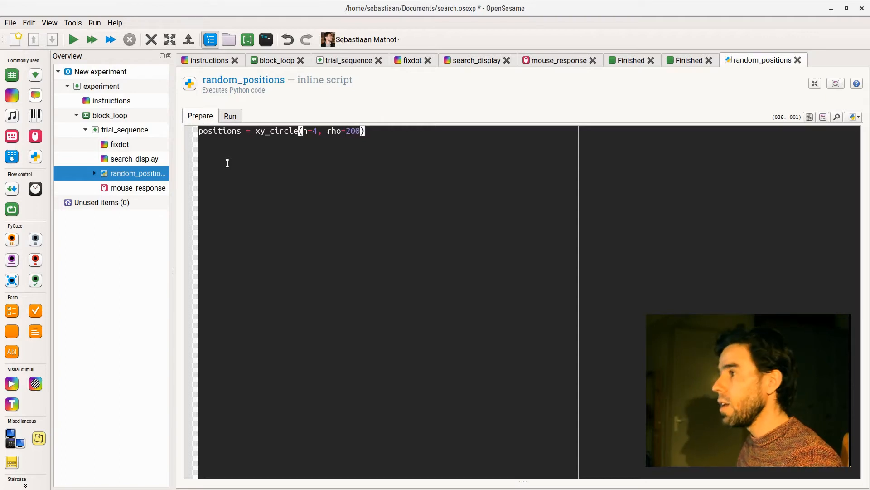
key(Home)
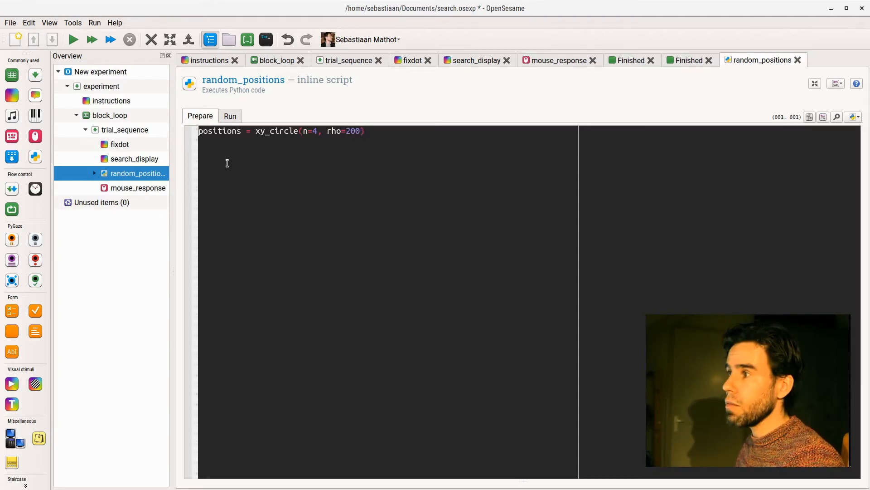
key(Return)
key(Return)
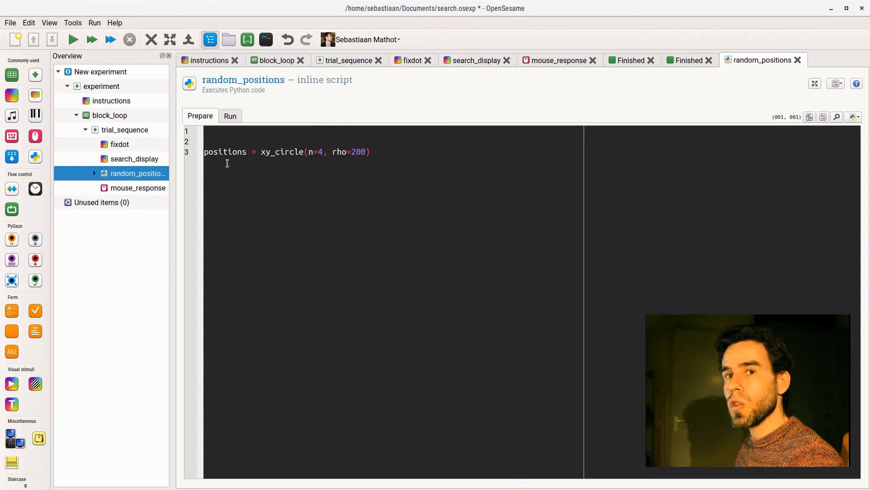
text(fr)
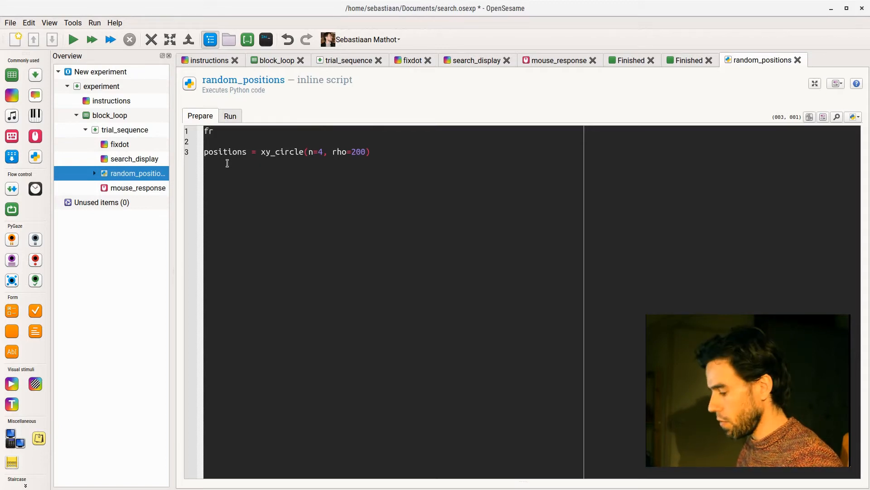
text(om random imp)
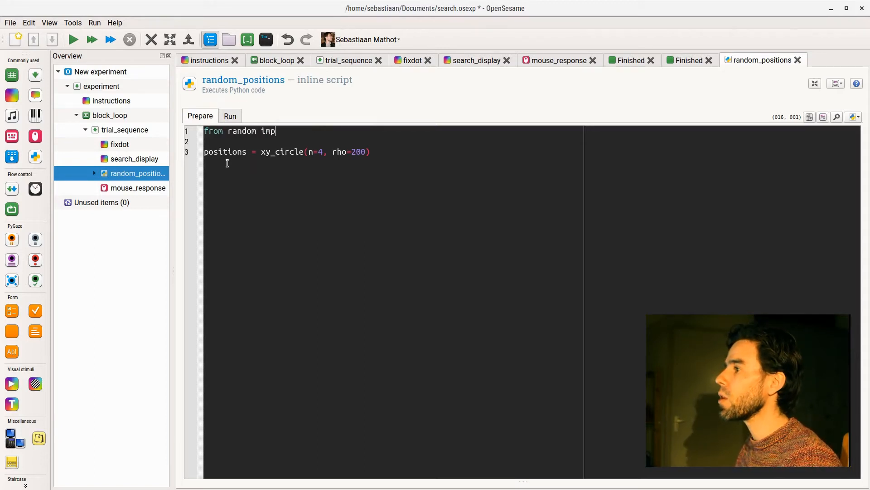
text(ort shuffle)
- Add the call shuffle(positions) on a new line directly after the xy_circle assignment
key(ctrl+End)
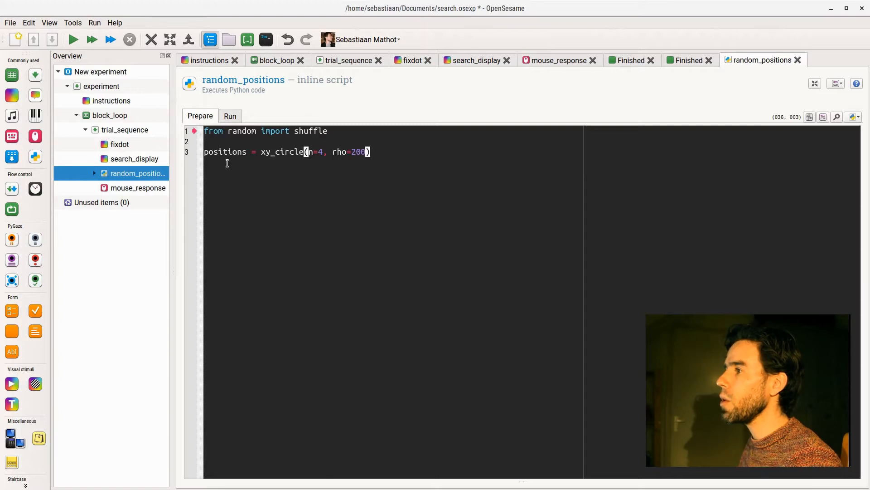
key(Return)
text(shuf)
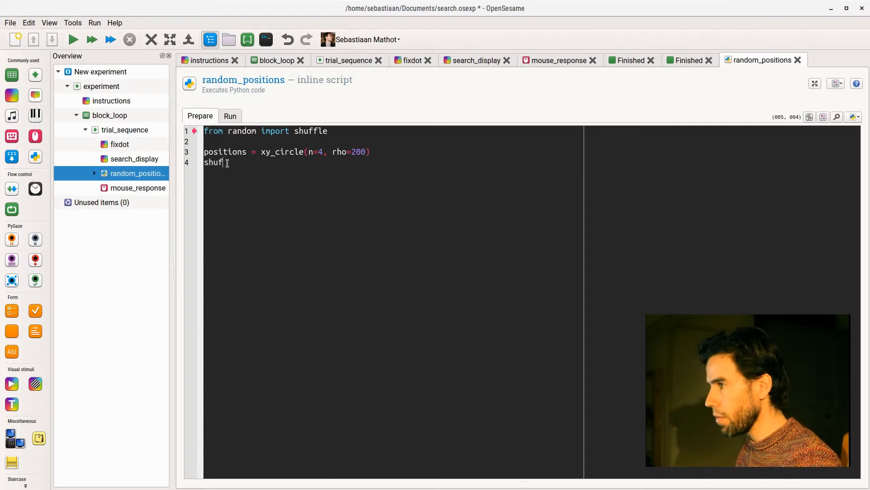
text(fle(posit)
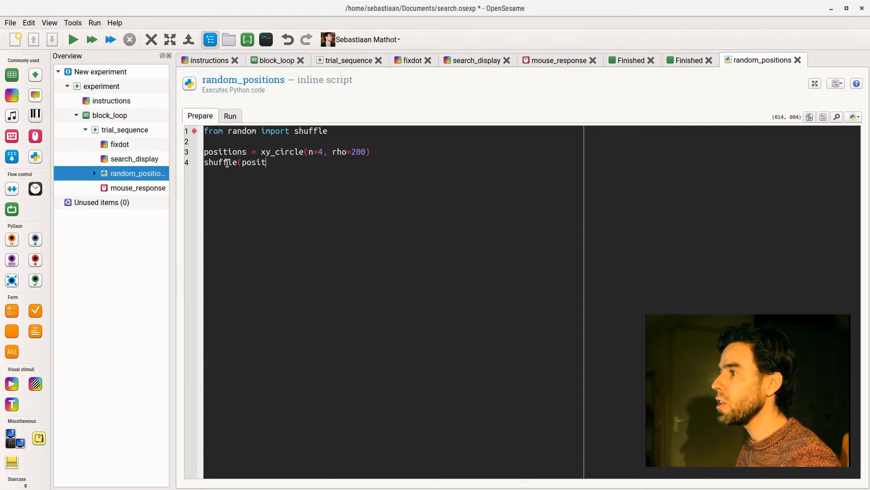
text(ions))
- Leave a blank line below the shuffle call and begin an assignment to a variable named search_canvas
key(Return)
key(Return)
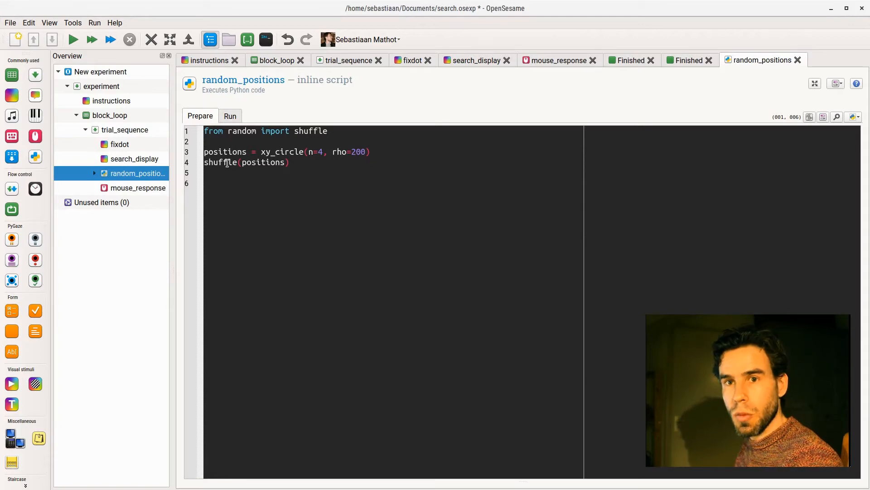
text(search)
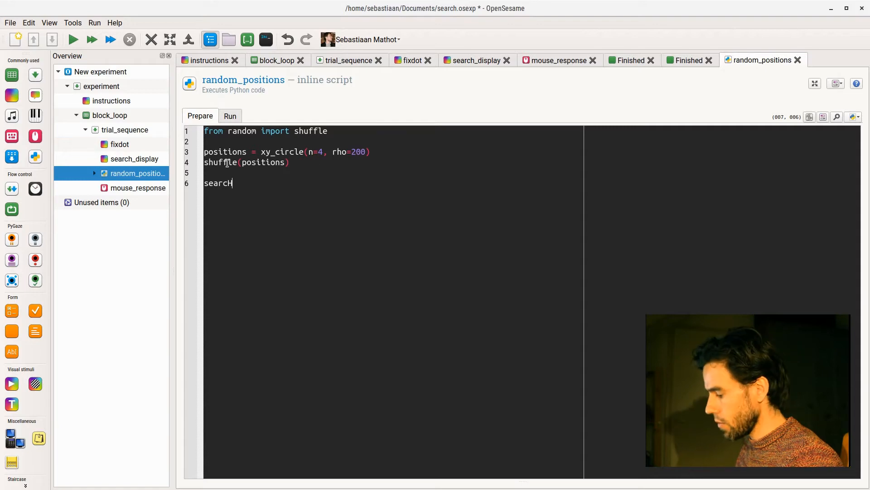
key(BackSpace)
text(_canvas =)
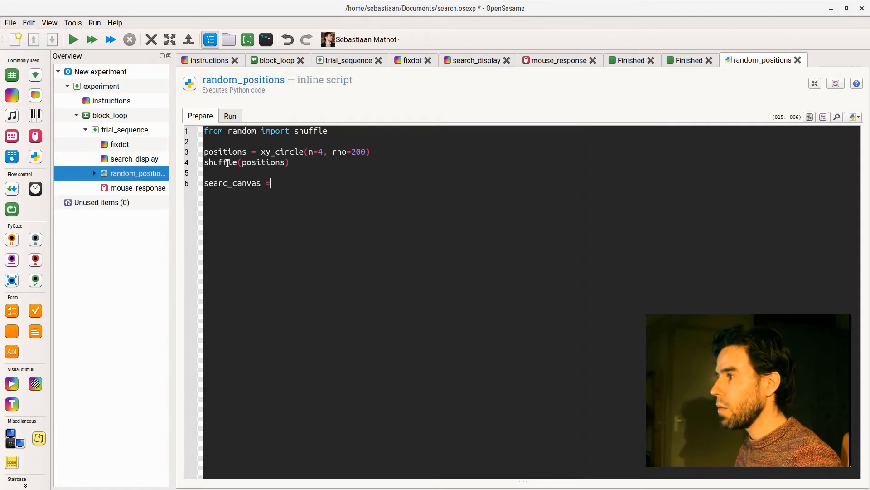
key(Left)
key(Left)
key(Left)
key(Left)
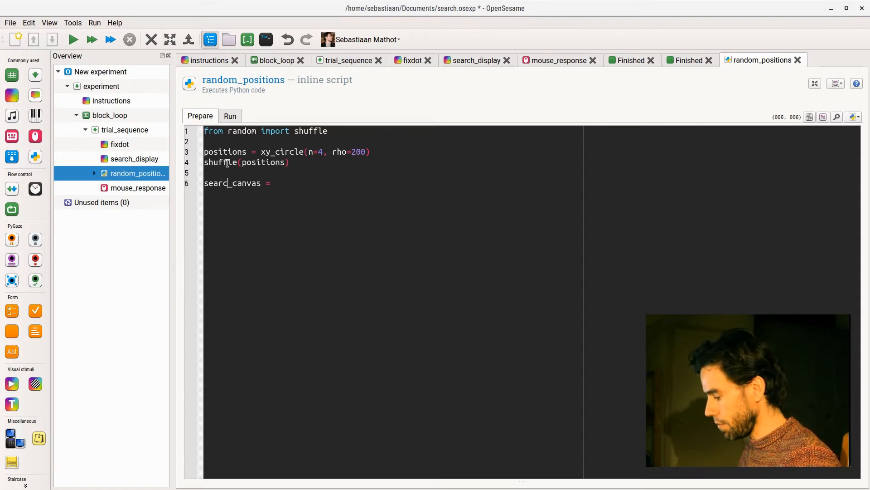
text(h)
key(End)
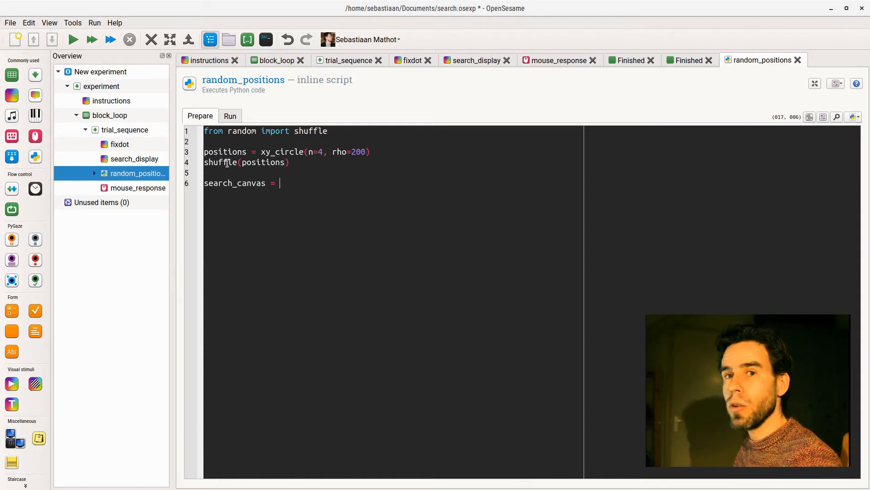
- Complete the search_canvas assignment with items['search_display'].canvas
text(items)
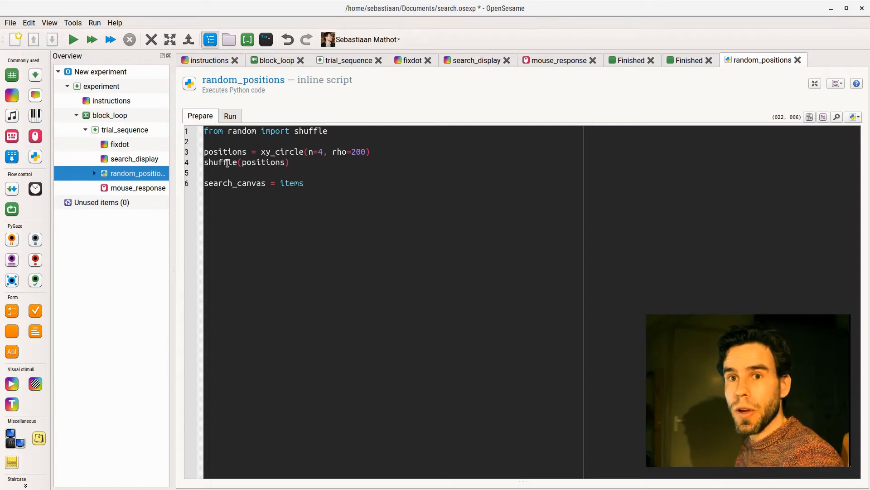
text(['sea)
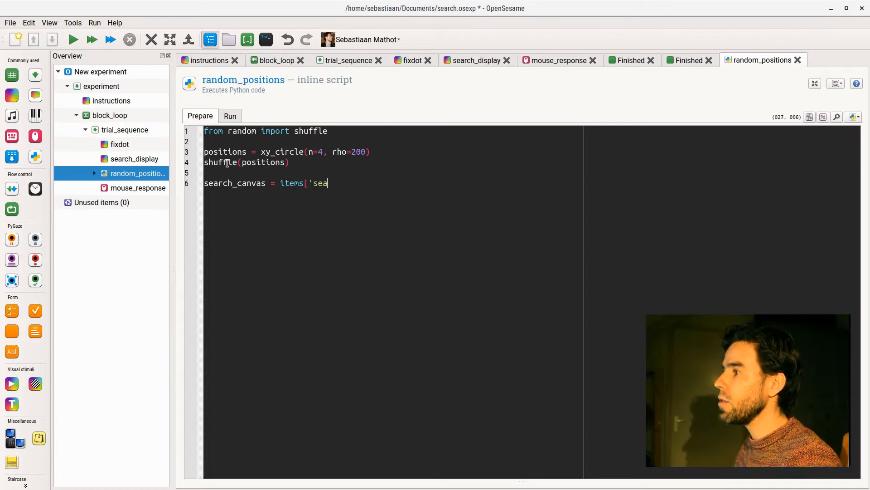
text(rch_display'])
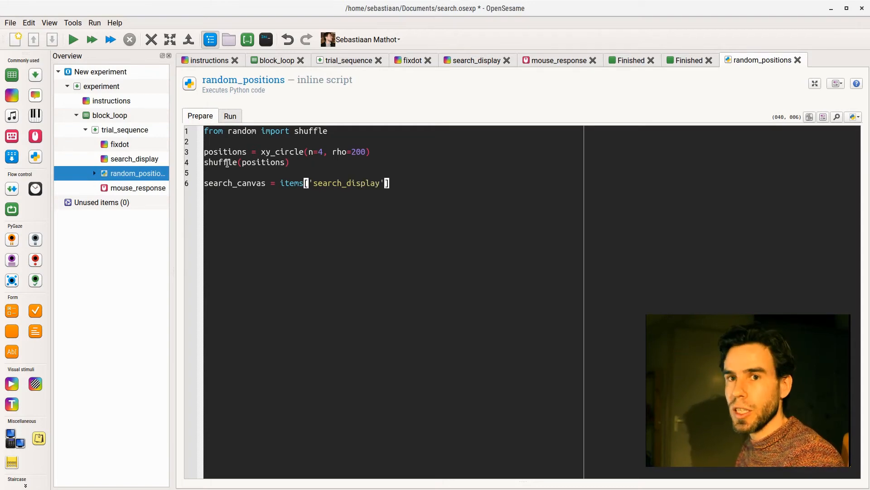
text(.)
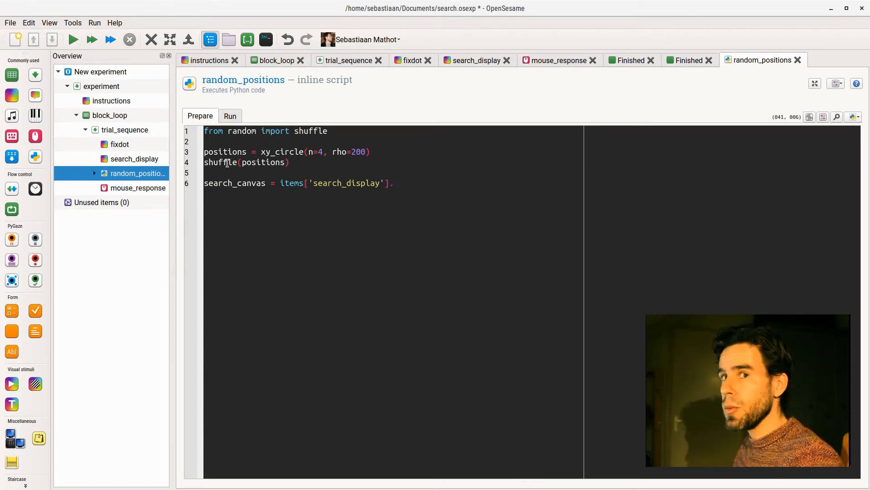
text(canvas)
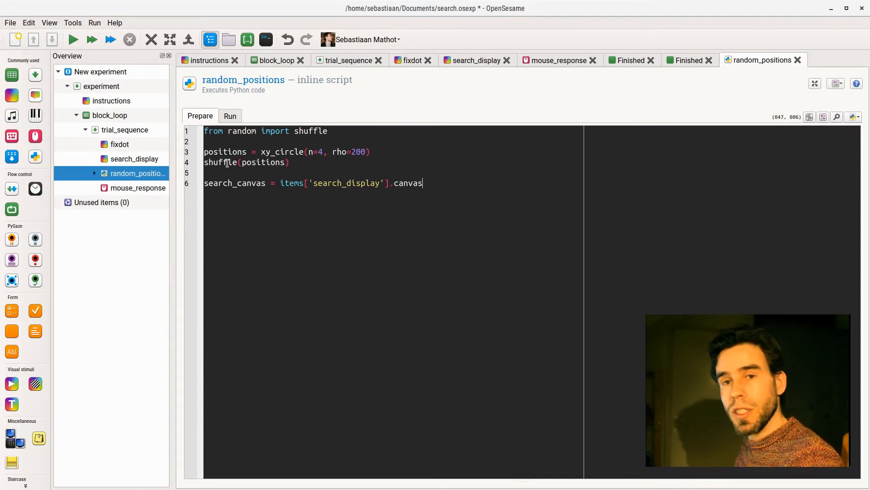
key(Home)
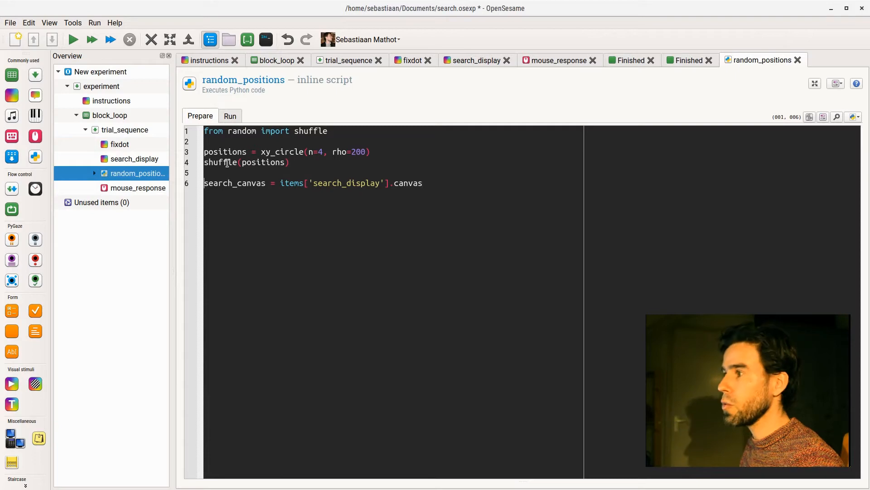
key(ctrl+shift+Right)
key(shift+Left)
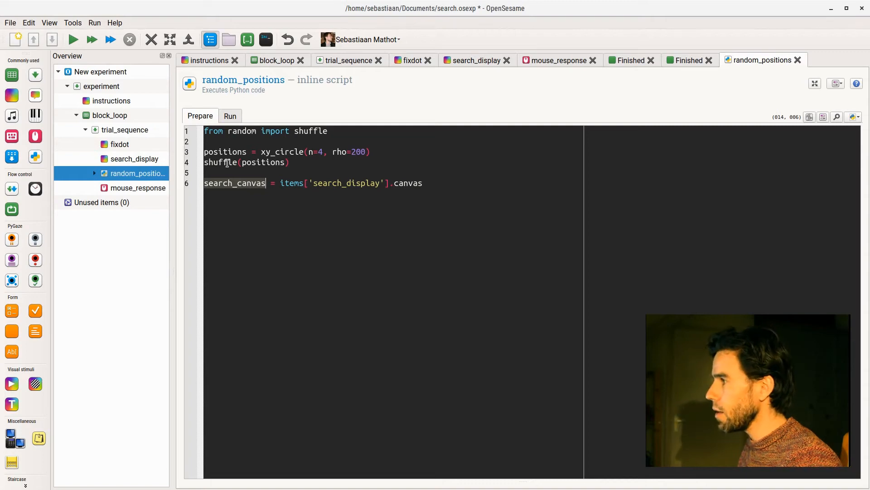
- Write search_canvas['target'] on a new line below the search_canvas assignment
key(End)
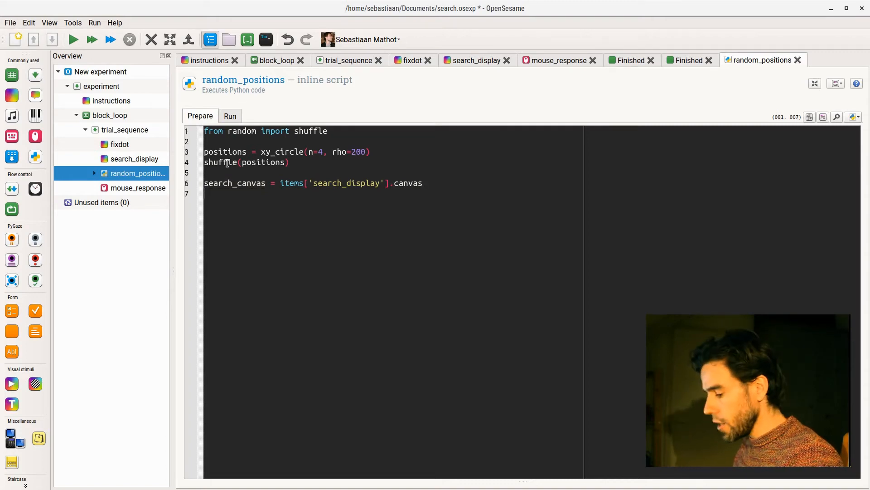
text(search_canbva)
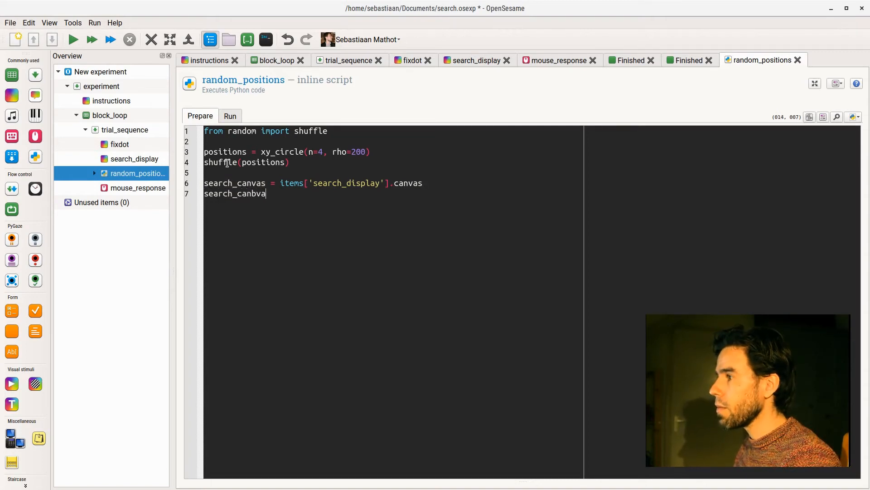
key(BackSpace)
key(BackSpace)
text(as)
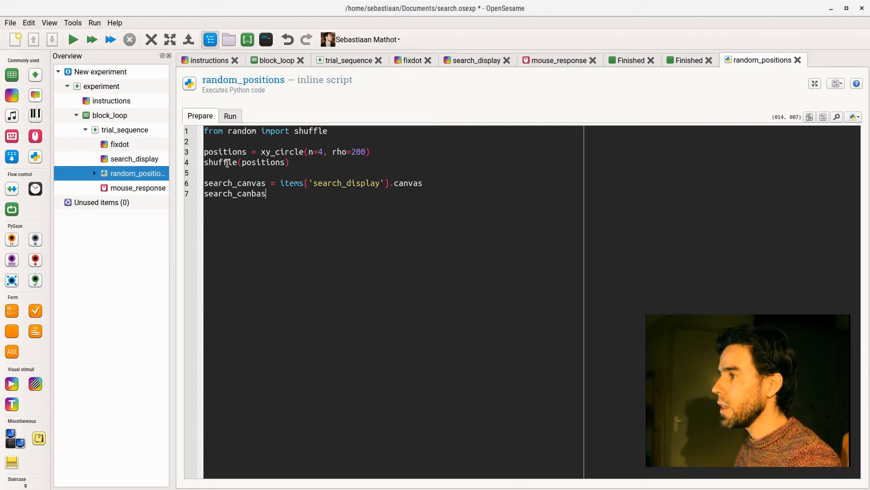
key(BackSpace)
key(BackSpace)
key(BackSpace)
text(vas[)
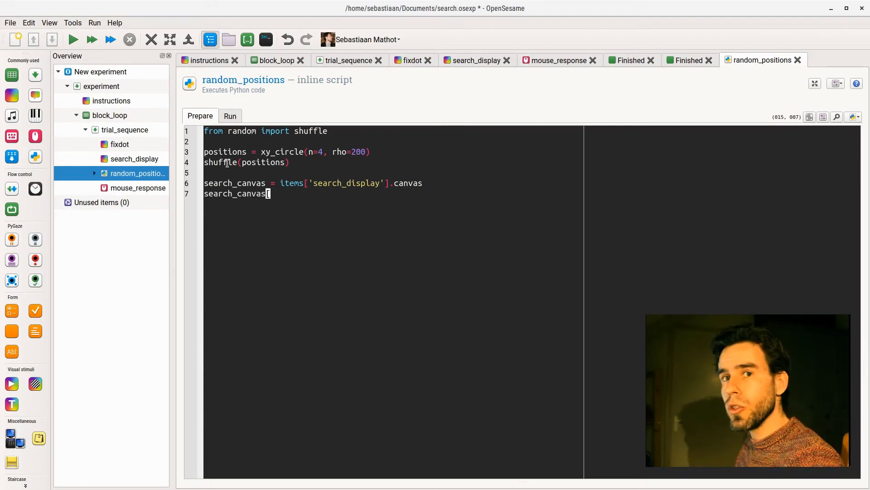
text('target'])
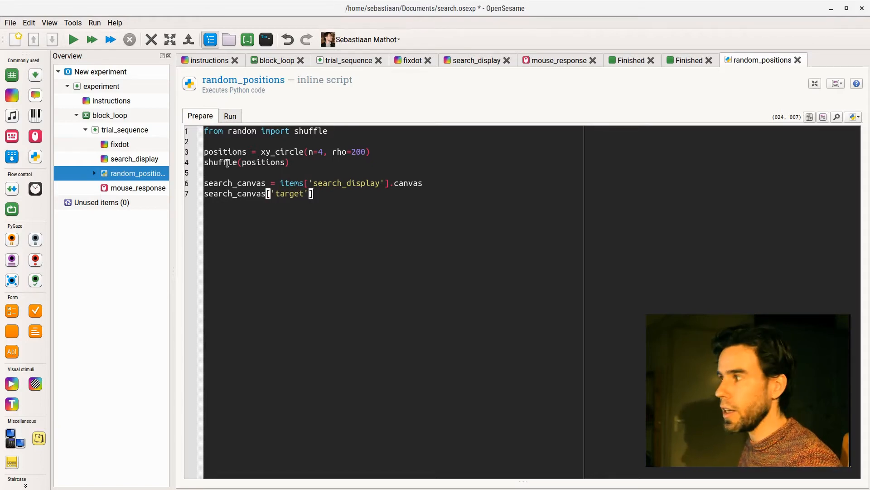
key(Left)
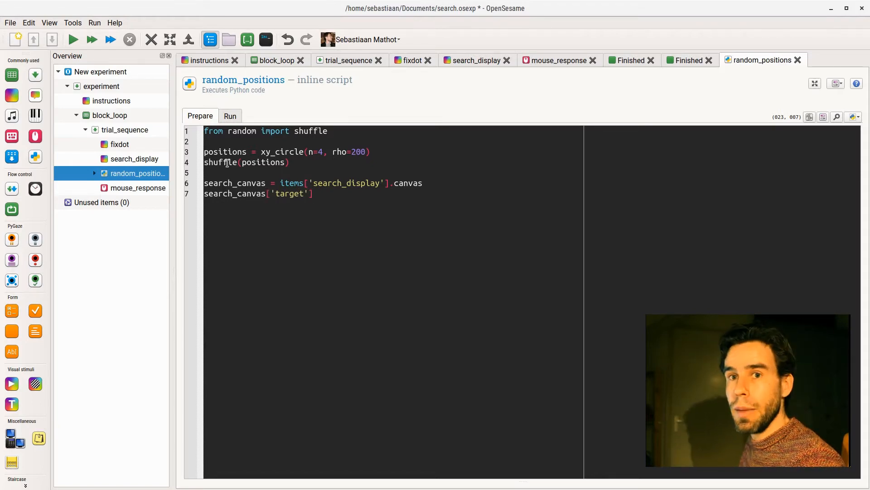
key(shift+Left)
key(shift+Left)
key(shift+Left)
key(shift+Left)
key(shift+Left)
key(shift+Left)
key(shift+Left)
key(shift+Left)
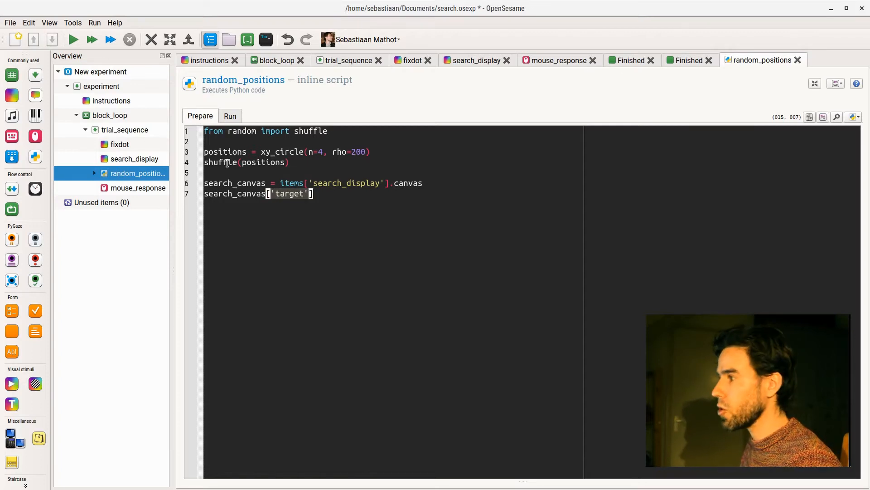
- Extend the target reference with .x and duplicate it on the next line as search_canvas['target'].y
key(End)
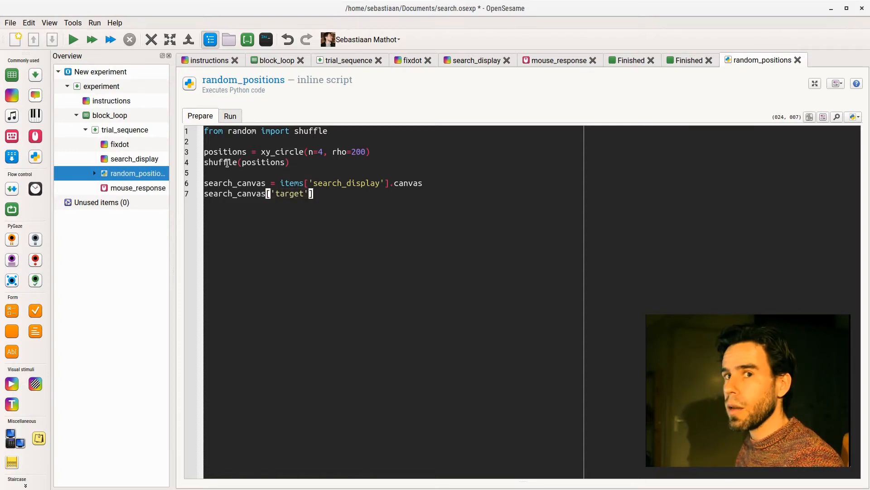
text(.x)
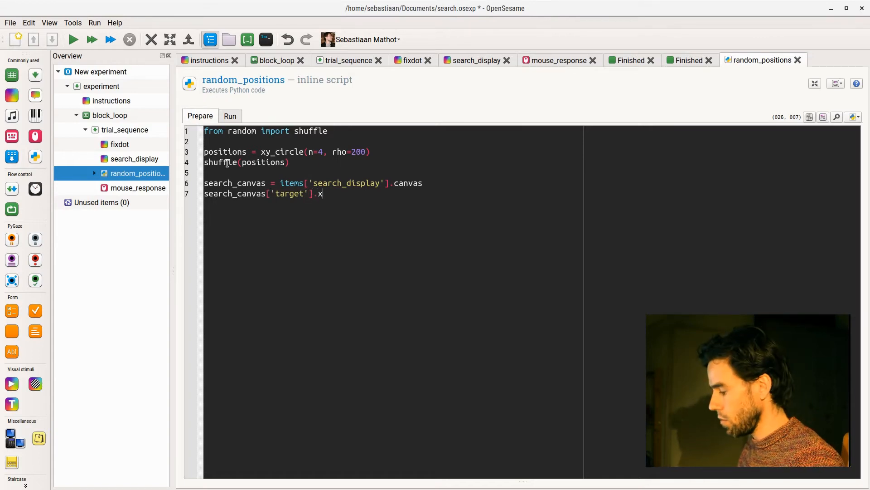
key(shift+Home)
key(ctrl+c)
key(End)
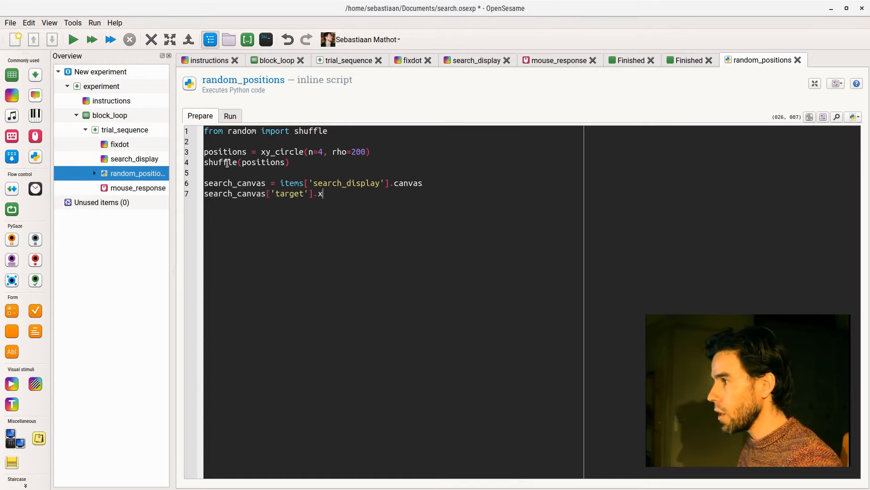
key(Return)
key(ctrl+v)
key(BackSpace)
text(y)
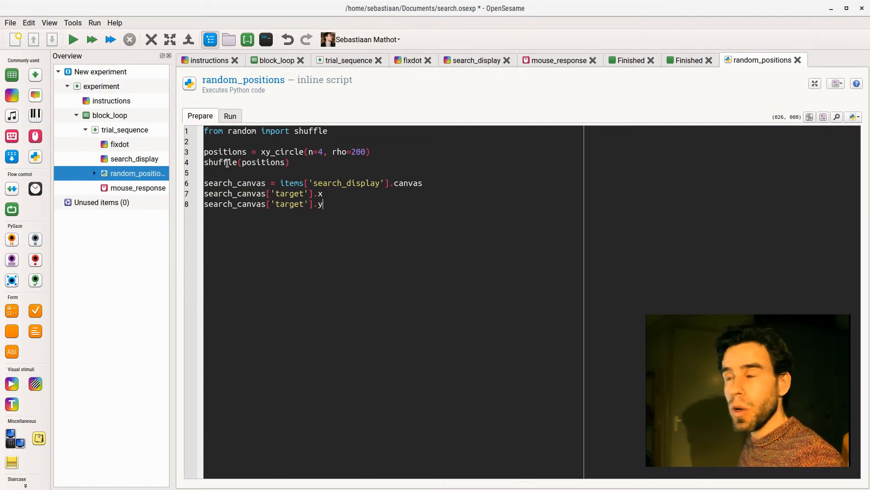
key(Up)
key(Up)
key(Up)
key(Up)
key(Left)
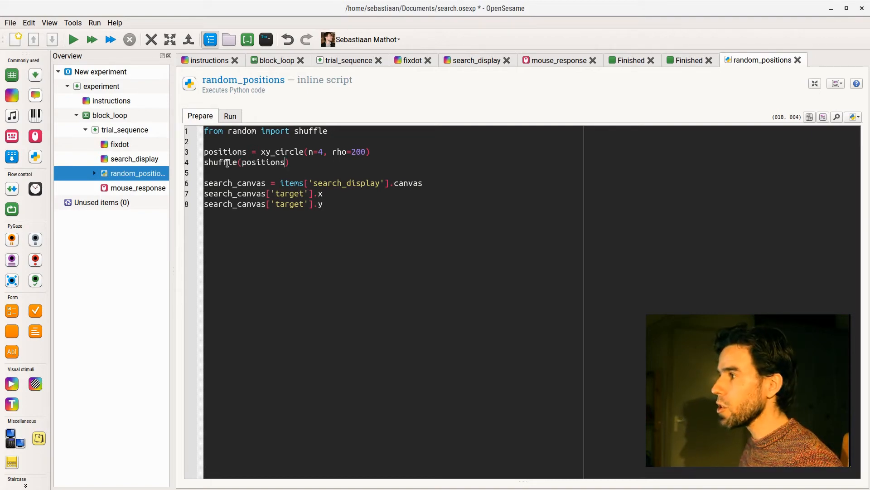
key(ctrl+shift+Left)
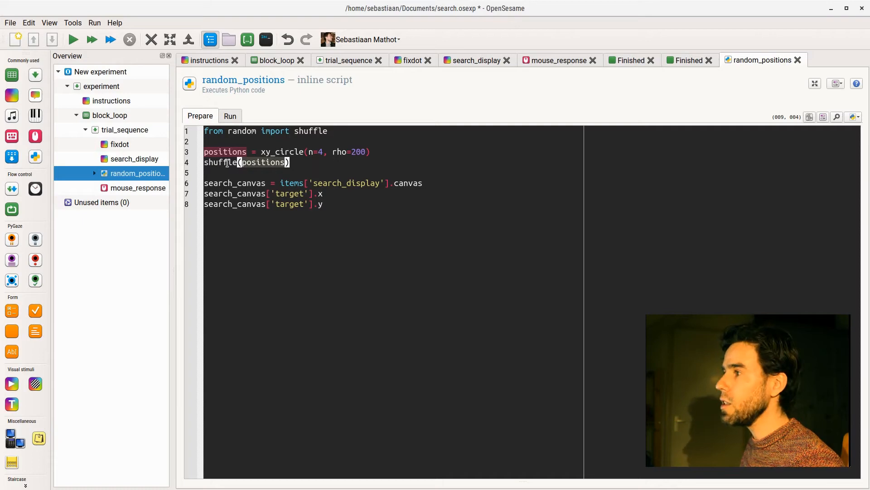
- Insert the line x, y = positions[0] above the two target references, with a blank line separating it from the search_canvas assignment
key(Down)
key(Down)
key(Down)
key(End)
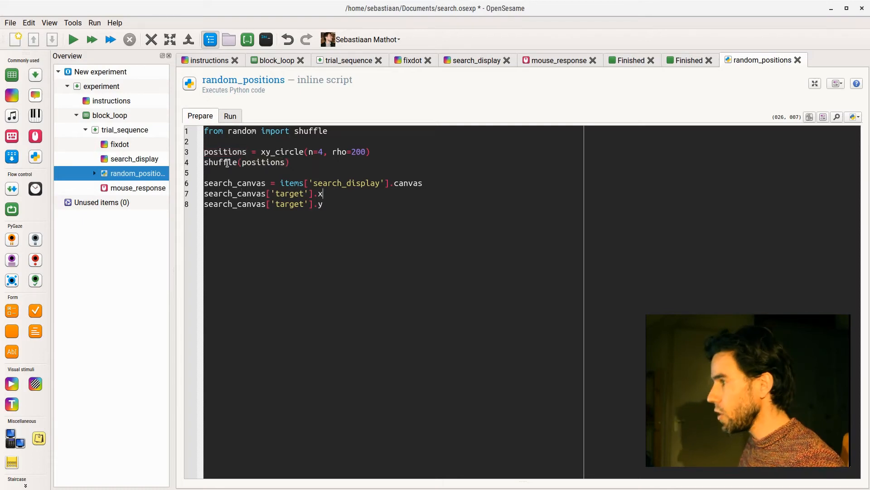
key(Up)
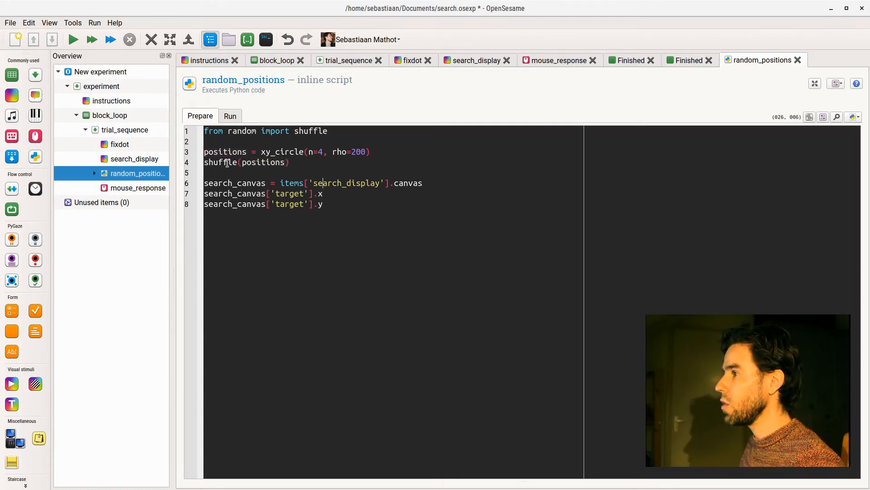
key(End)
key(Return)
key(Return)
text(x, y )
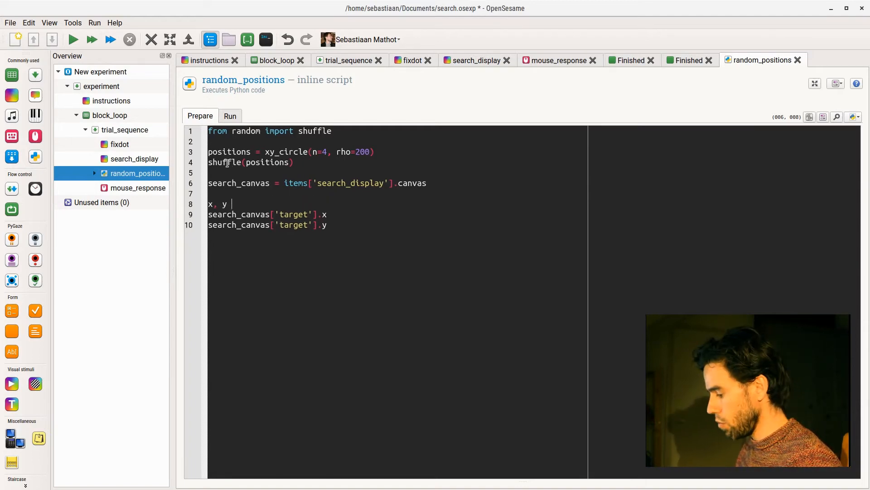
text(= positions[0])
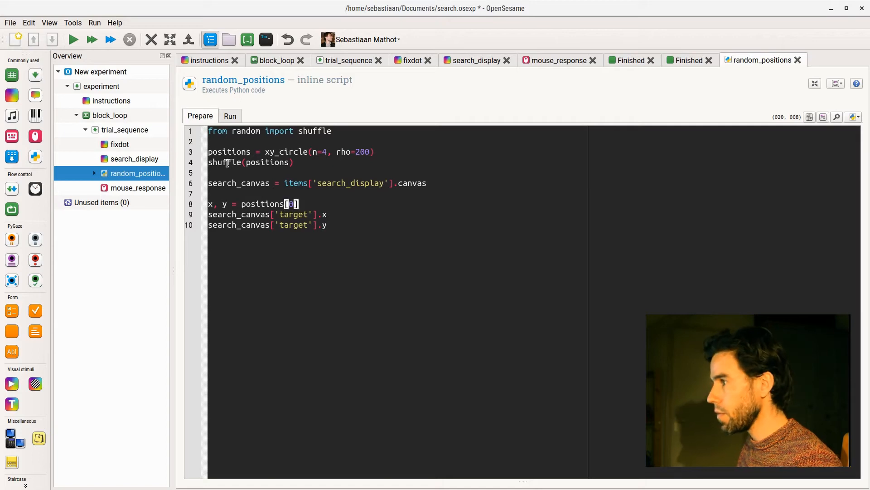
- Assign x to search_canvas['target'].x and y to search_canvas['target'].y
key(Down)
text(= x)
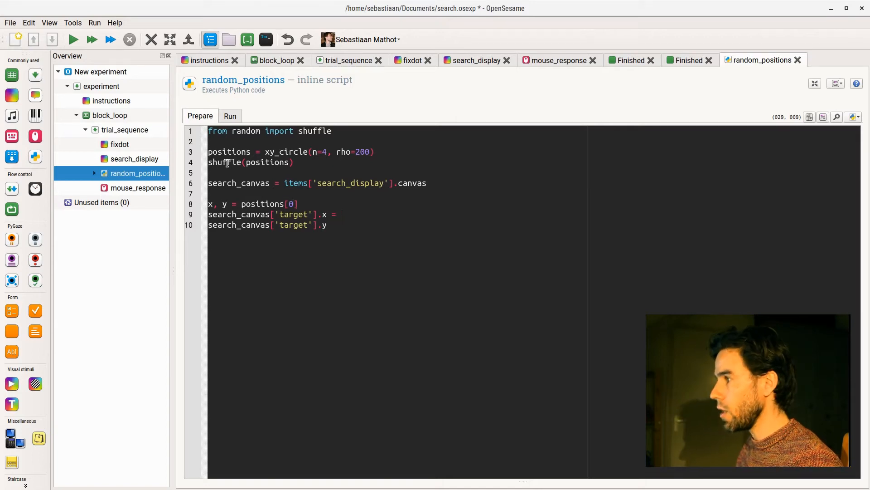
key(Down)
text(= y)
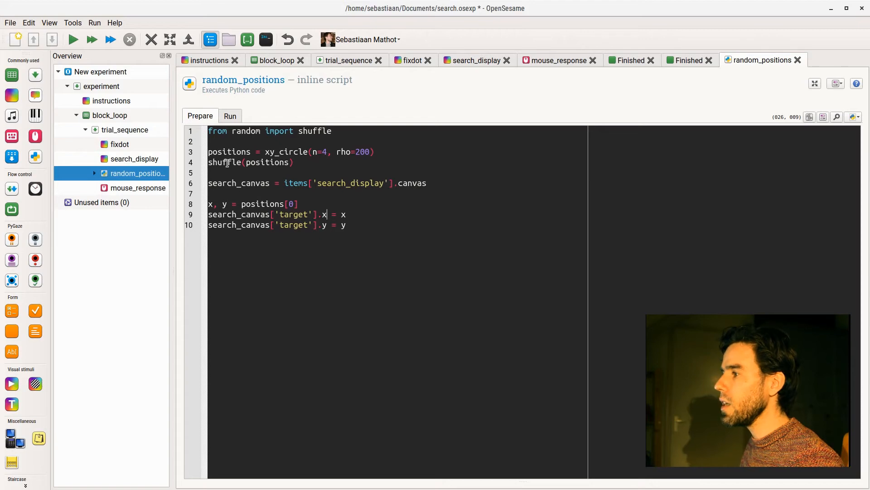
- Merge the two target lines into search_canvas['target'].x, search_canvas['target'].y = and clear the assigned value
key(shift+End)
text(,)
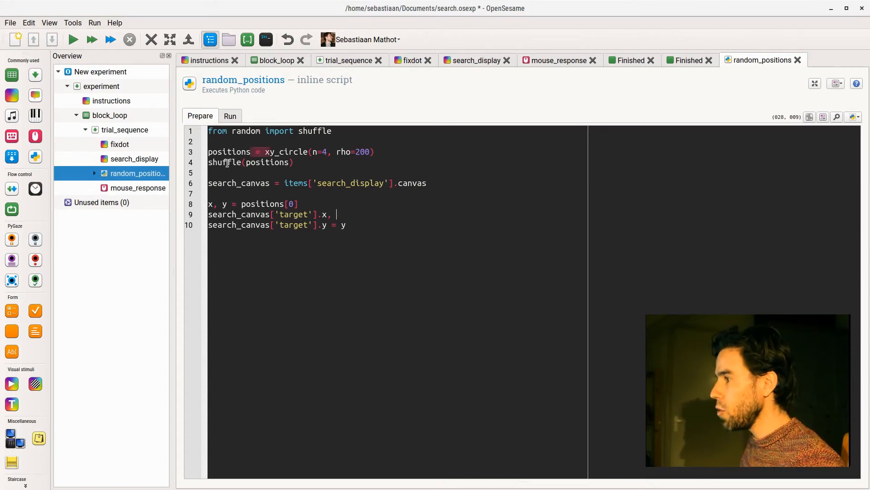
key(Delete)
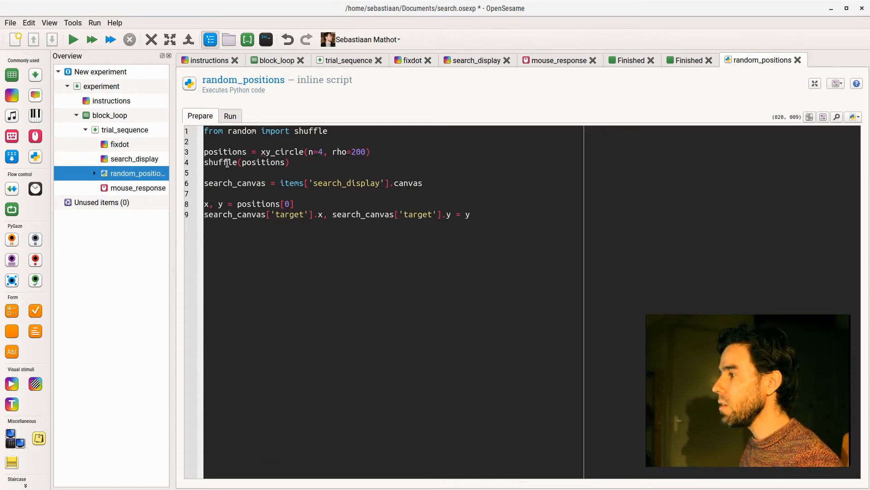
key(End)
key(BackSpace)
- Delete the x, y = positions[0] line and assign positions[0] directly to the combined target coordinates
key(Up)
key(Left)
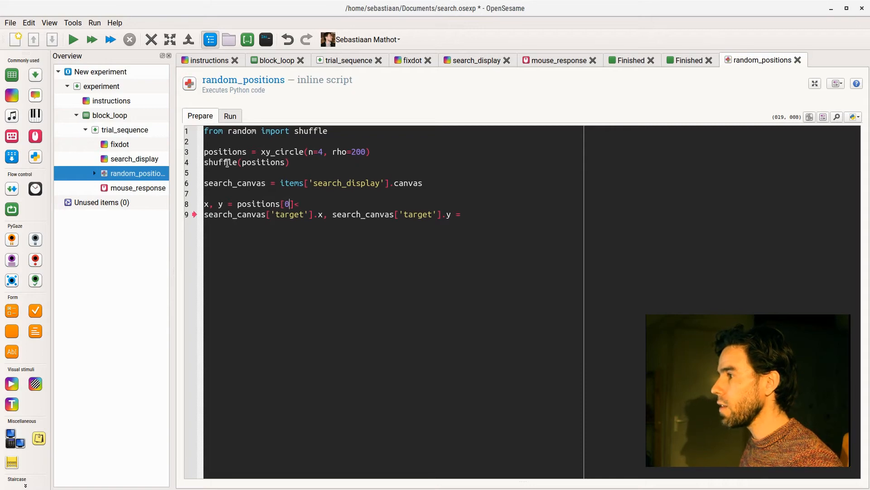
key(End)
key(shift+Home)
key(BackSpace)
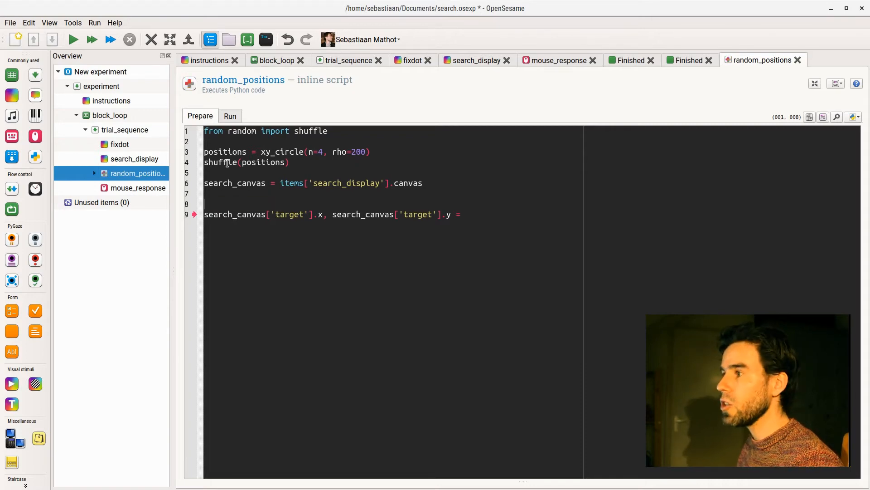
key(Delete)
key(End)
text(p)
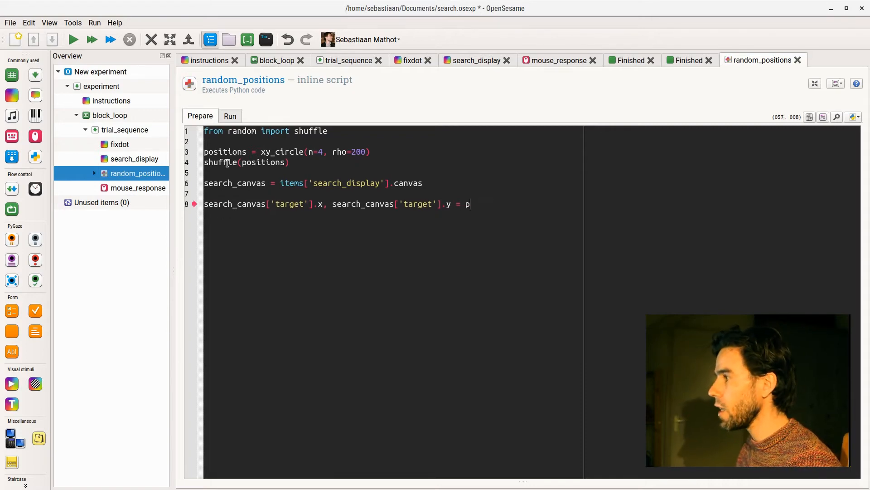
text(ositions[0])
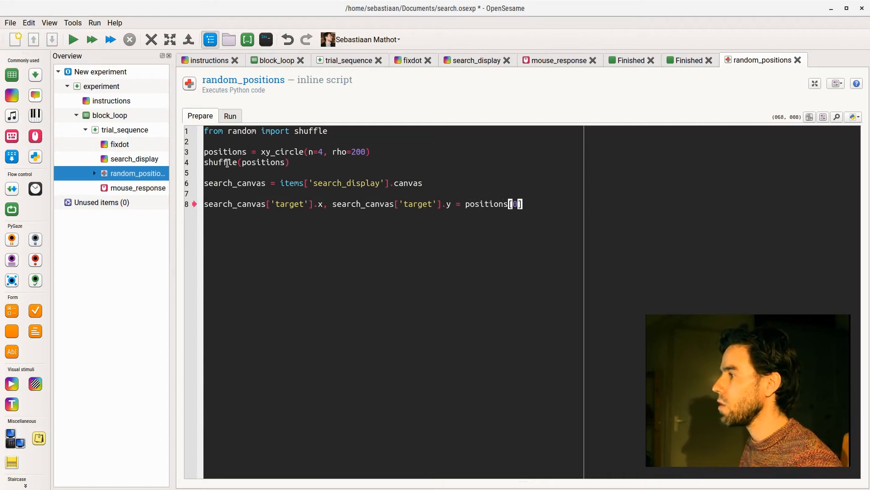
- Examine both sides of the target assignment by highlighting positions[0] and the target's coordinate references
key(ctrl+shift+Left)
key(ctrl+shift+Left)
key(ctrl+shift+Left)
key(ctrl+shift+Left)
key(ctrl+shift+Left)
key(ctrl+shift+Right)
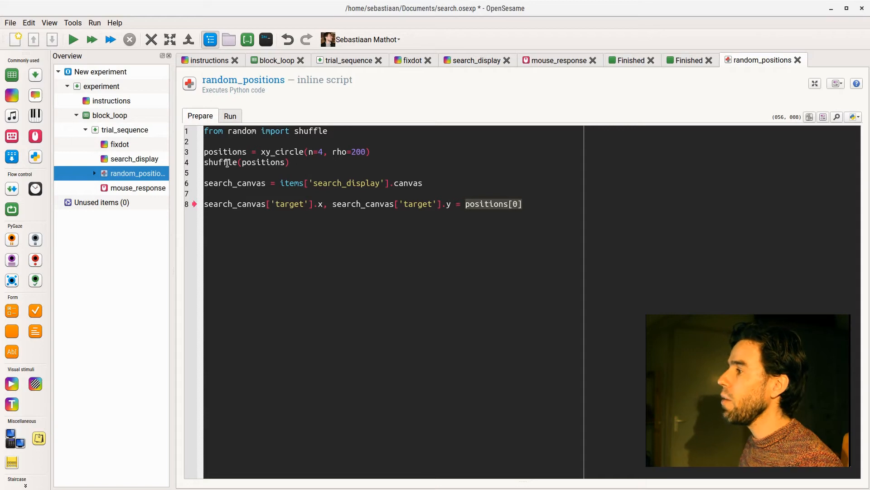
key(Left)
key(Left)
key(Left)
key(ctrl+shift+Left)
key(ctrl+shift+Left)
key(ctrl+shift+Left)
key(ctrl+shift+Left)
key(ctrl+shift+Left)
key(Left)
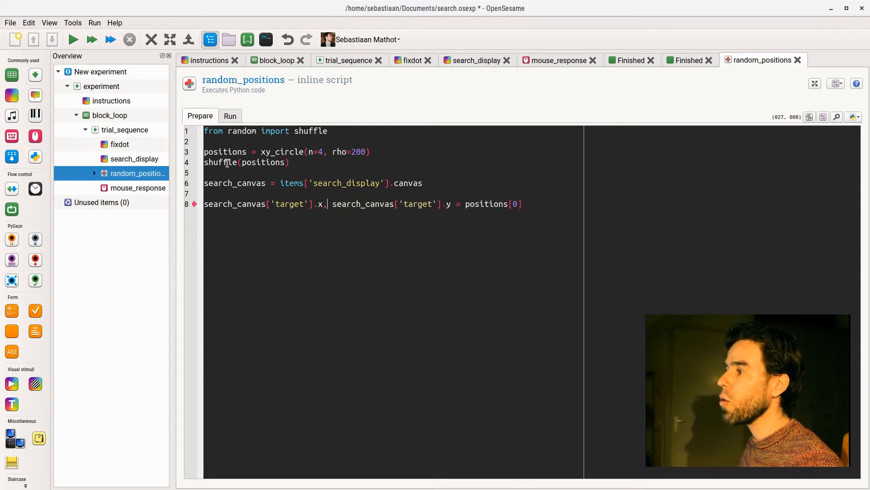
key(shift+Home)
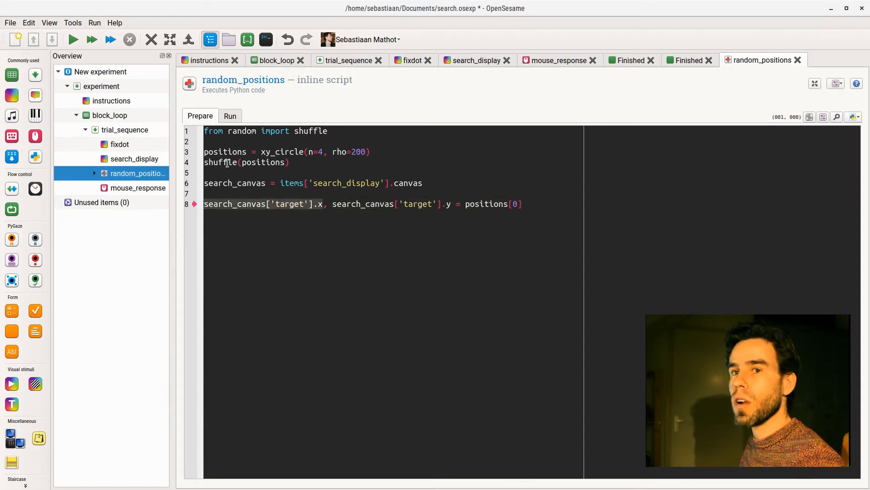
- Remove the blank line above the combined target assignment
key(Left)
key(Return)
key(Up)
key(BackSpace)
key(BackSpace)
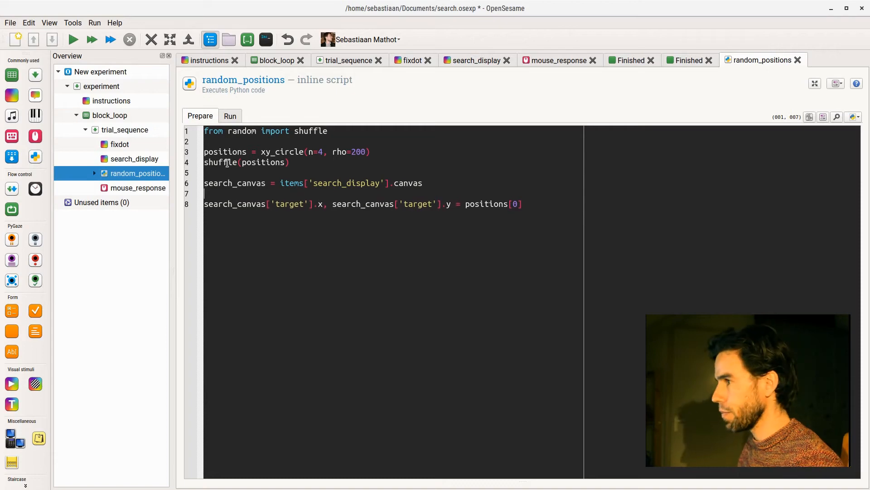
- Duplicate the combined target assignment three times on the lines below it
key(Down)
key(Home)
key(shift+End)
key(ctrl+c)
key(End)
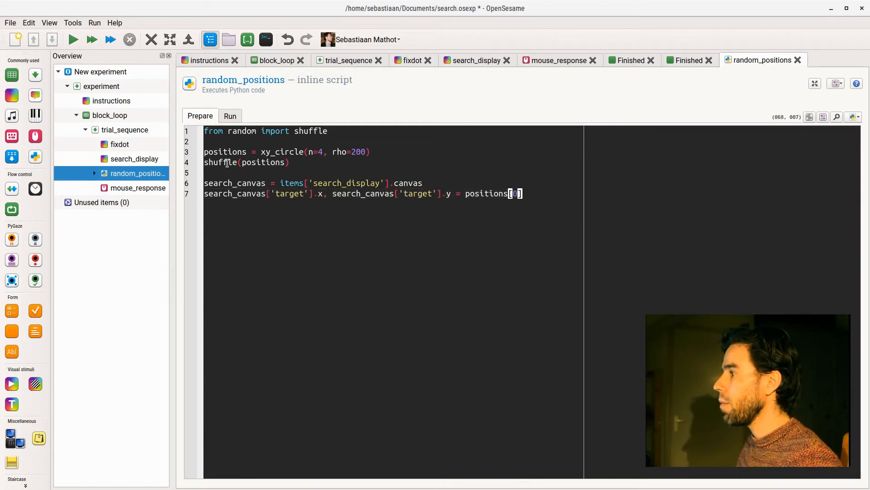
key(Return)
key(ctrl+v)
key(Return)
key(ctrl+v)
key(Return)
key(ctrl+v)
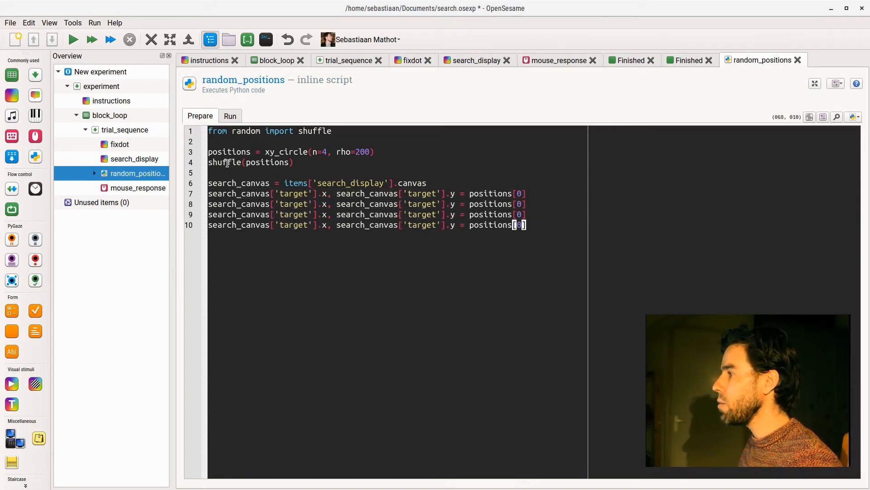
- Change the positions indices in the three duplicated lines to 1, 2 and 3
key(Up)
key(Up)
key(Up)
key(Home)
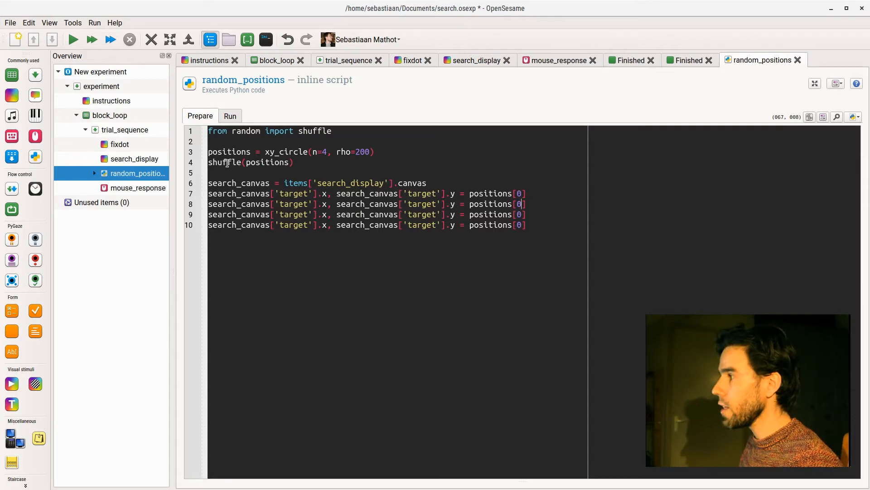
key(BackSpace)
text(1)
key(Down)
key(BackSpace)
text(2)
key(Down)
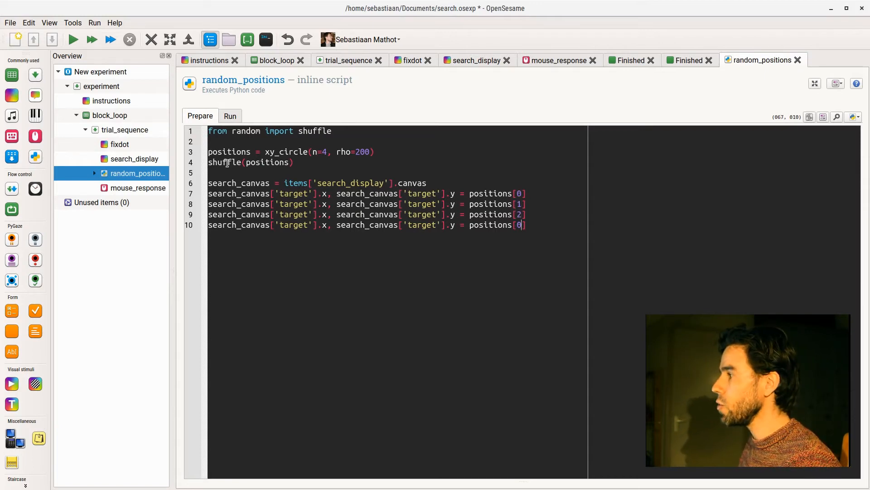
- Replace target with dist3 in the y reference of the line that uses positions[3]
key(ctrl+Left)
key(ctrl+Left)
key(ctrl+Left)
key(ctrl+Left)
key(ctrl+Left)
key(ctrl+Left)
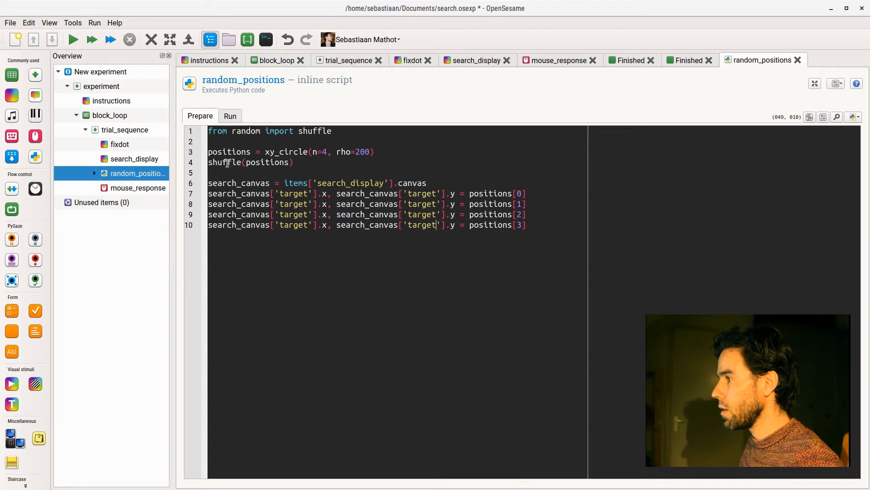
key(ctrl+shift+Left)
text(dist3)
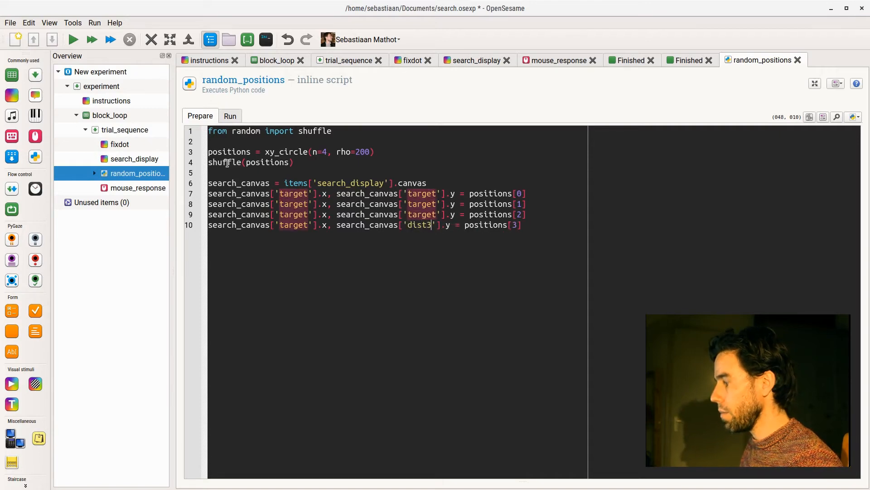
- Replace target with dist2 and dist1 in the y references of the positions[2] and positions[1] lines
key(Up)
key(ctrl+Right)
key(ctrl+shift+Left)
text(dist2)
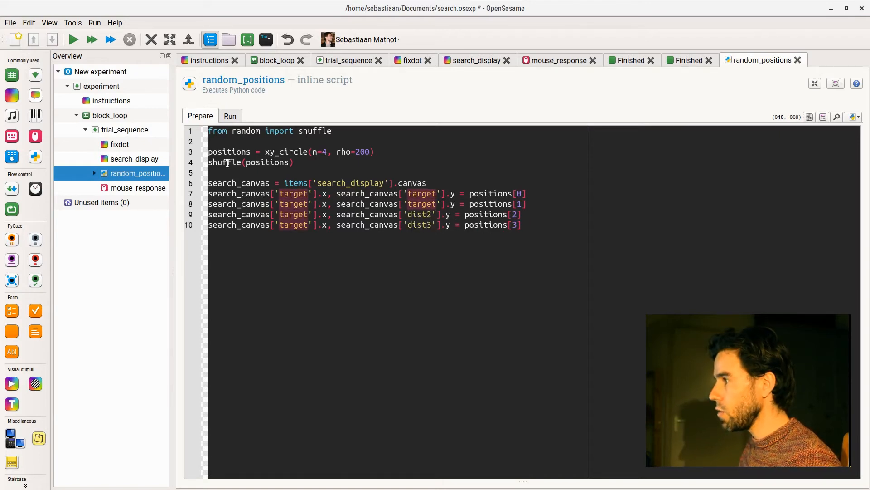
key(Up)
key(ctrl+Right)
key(ctrl+shift+Left)
text(dist1)
- Replace target with dist1 in the x reference of the positions[1] line
key(ctrl+Left)
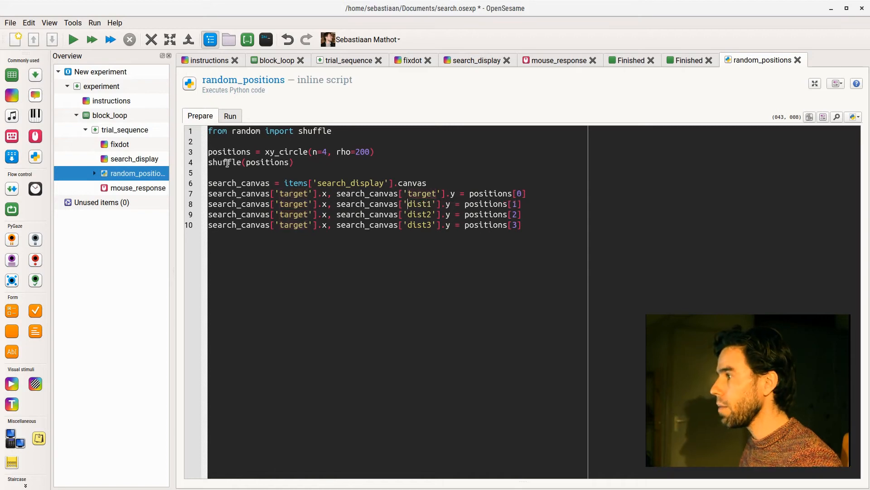
key(ctrl+Left)
key(ctrl+Left)
key(ctrl+Left)
key(ctrl+Left)
key(ctrl+shift+Left)
text(dist1)
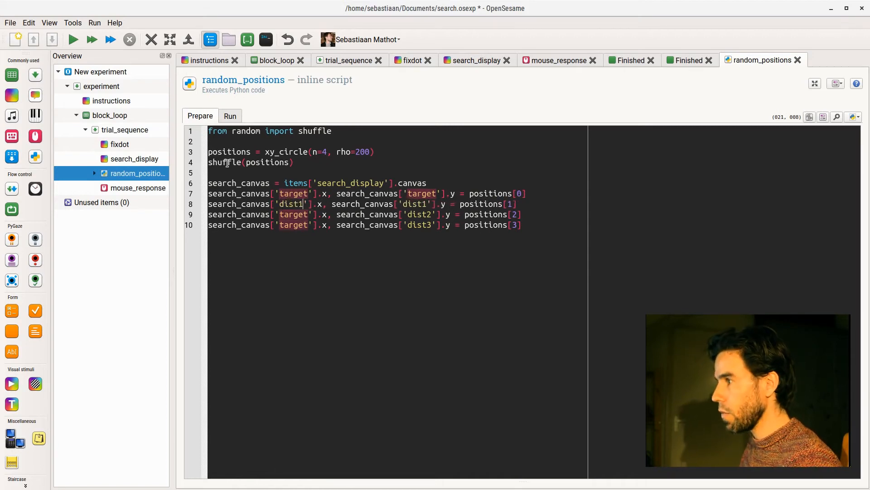
- Replace target with dist2 and dist3 in the x references of the last two lines and end the script with a new line
key(Down)
key(ctrl+Right)
key(ctrl+shift+Left)
text(dist2)
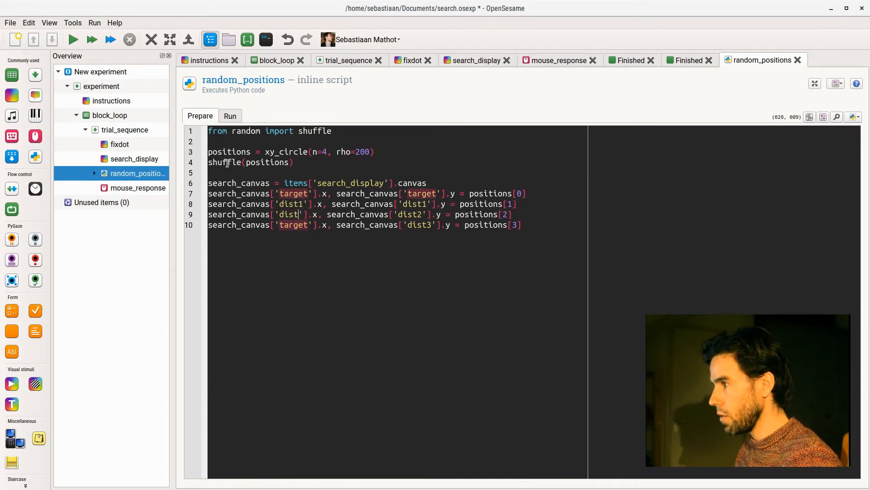
key(Down)
key(ctrl+Left)
key(ctrl+shift+Right)
text(dist3)
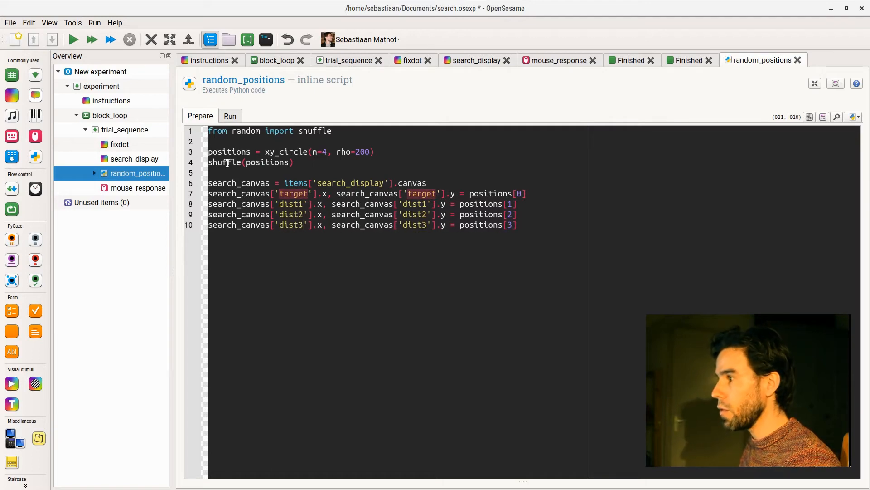
key(End)
key(Return)
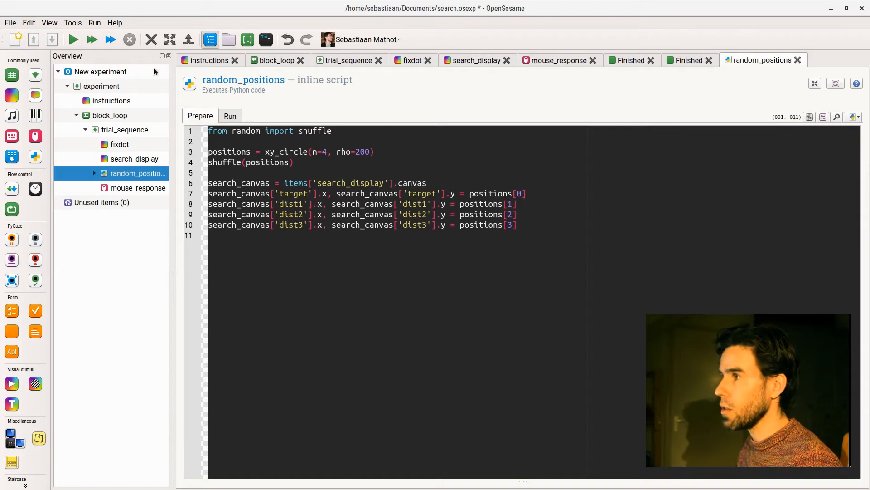
- Test-run the experiment in a window, continue past the instructions, respond to the square in the first trial, and stop the run
click(118, 33)
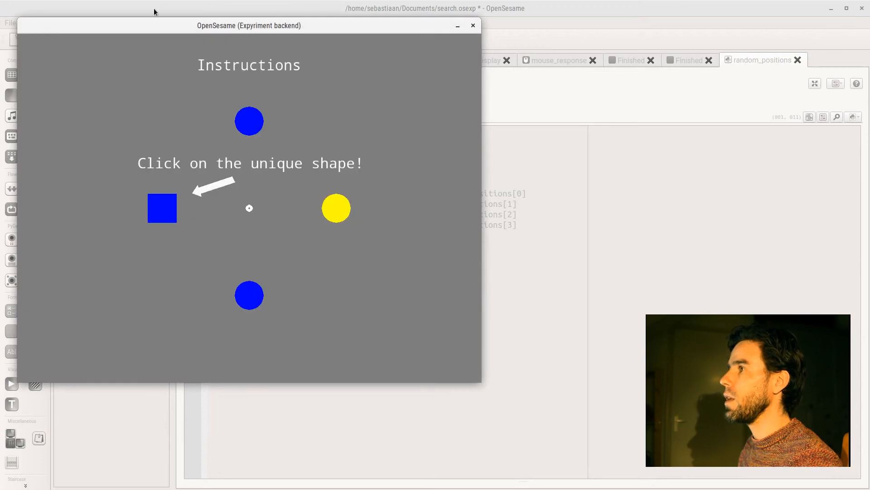
drag(160, 29, 319, 56)
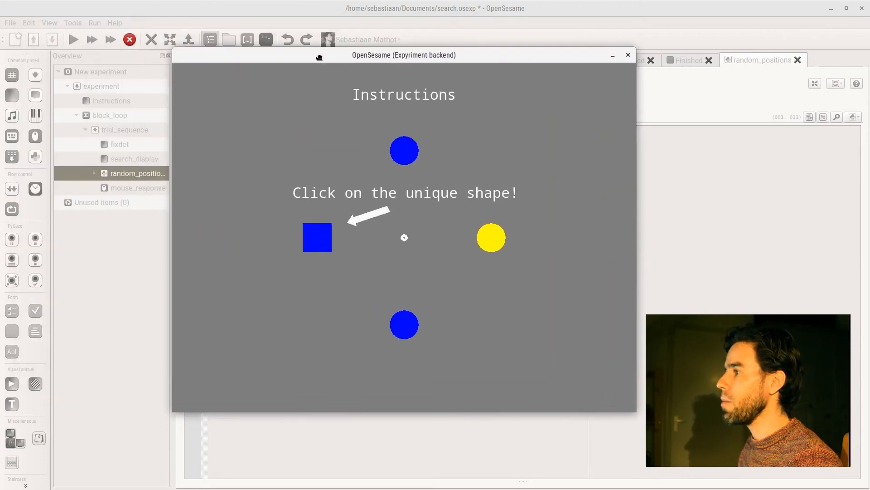
key(space)
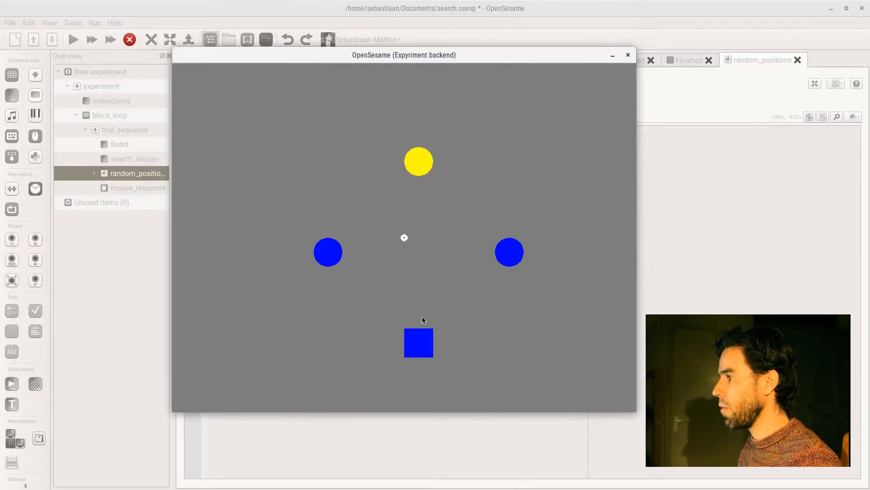
click(420, 340)
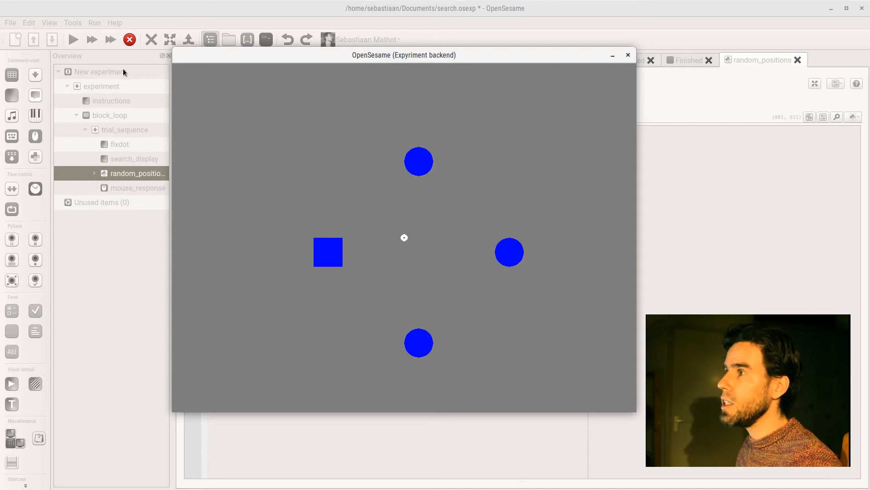
click(125, 42)
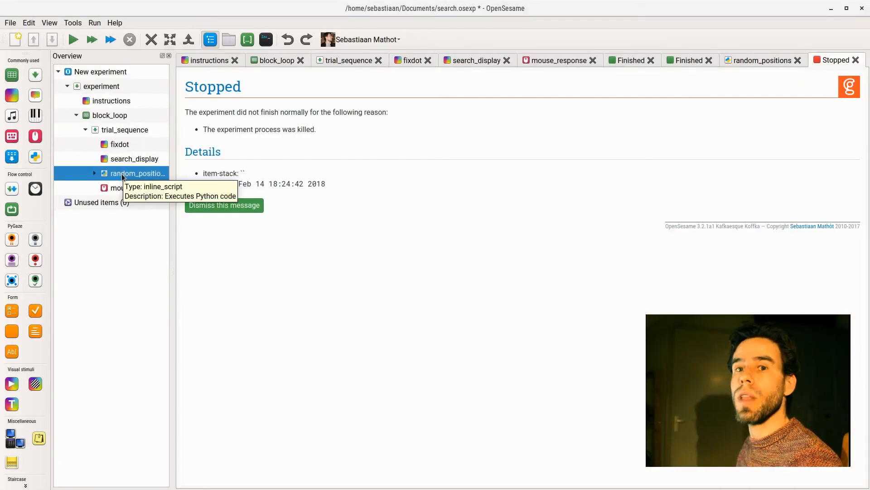
- Review the target square in search_display, then add pole=(-32, -32) to the xy_circle call in the random_positions script
click(128, 161)
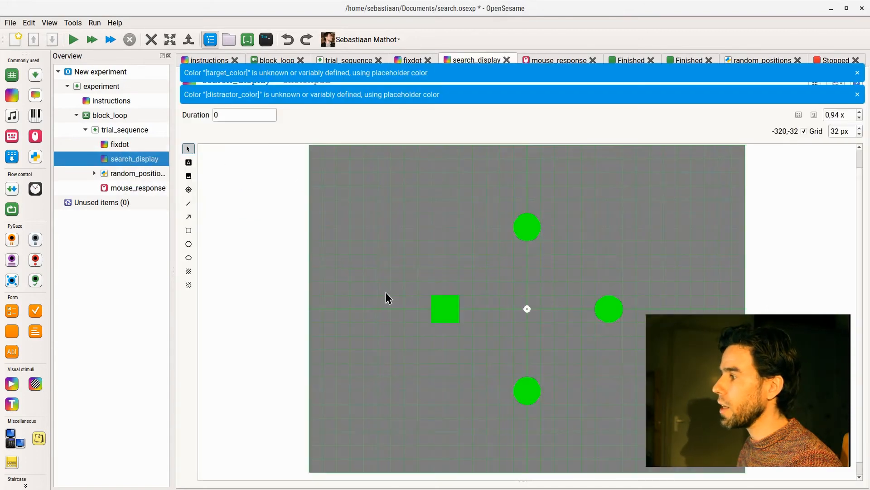
click(436, 309)
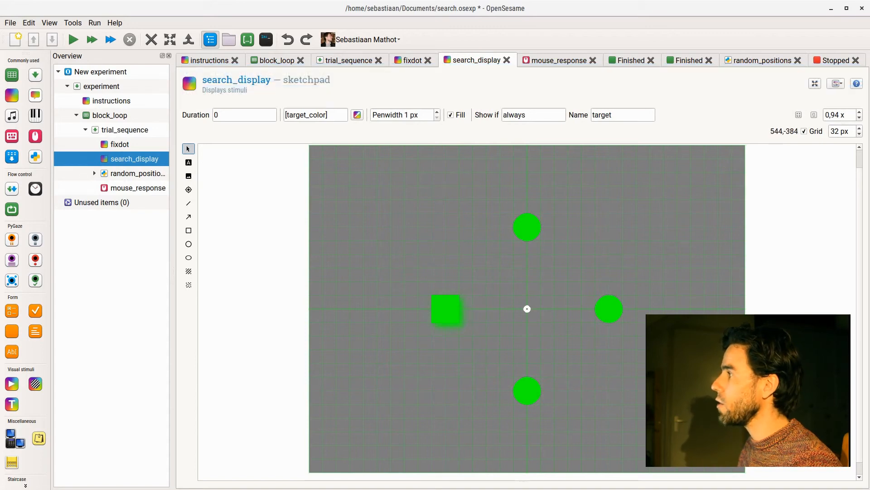
click(481, 282)
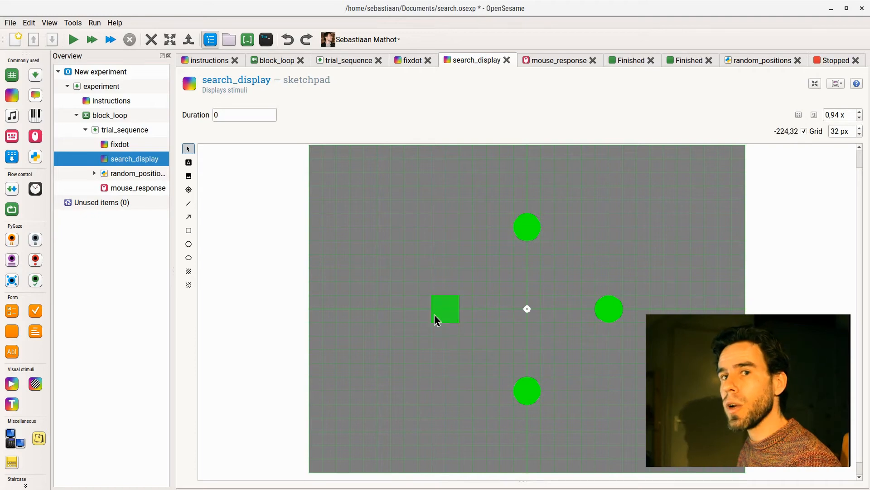
click(161, 174)
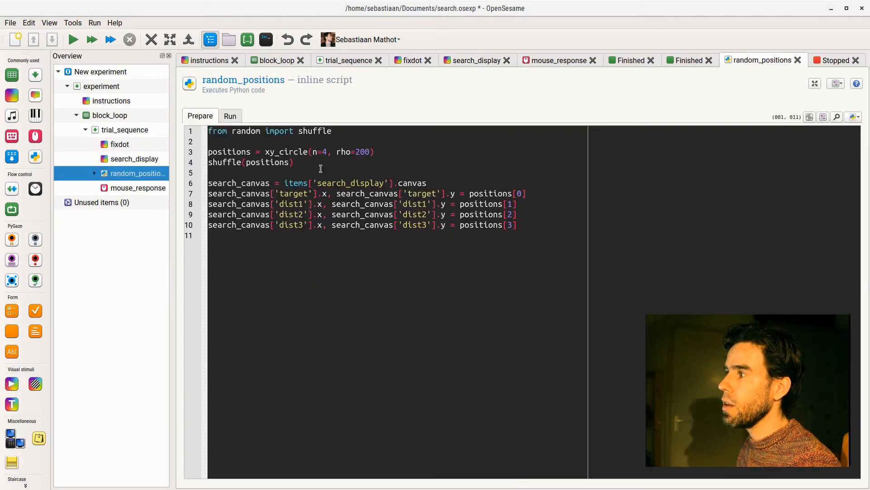
click(344, 153)
key(End)
key(Left)
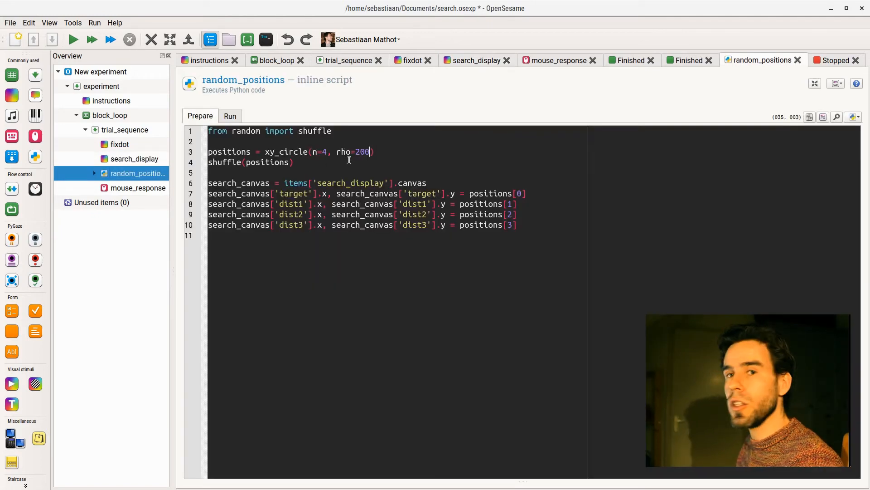
text(pole=)
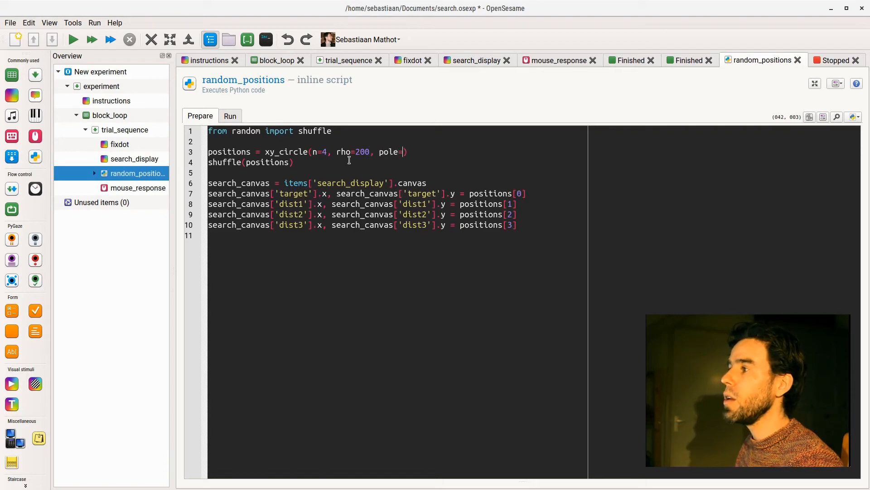
text(())
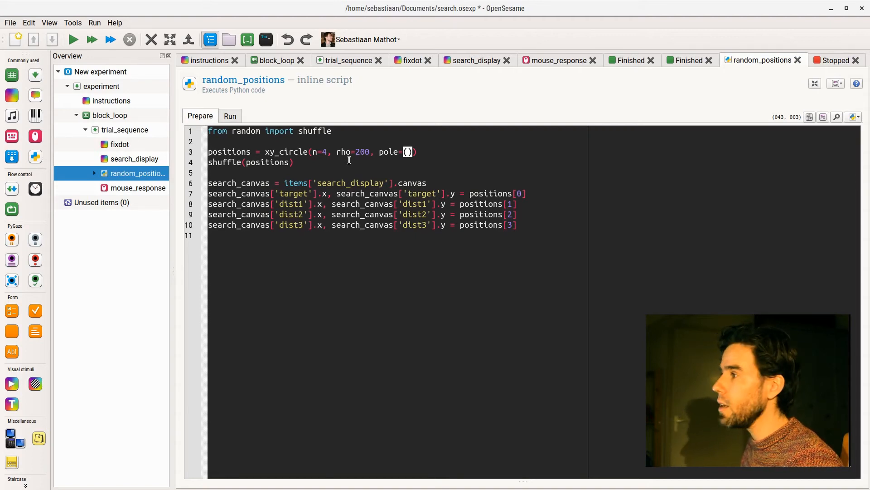
text(-32.,)
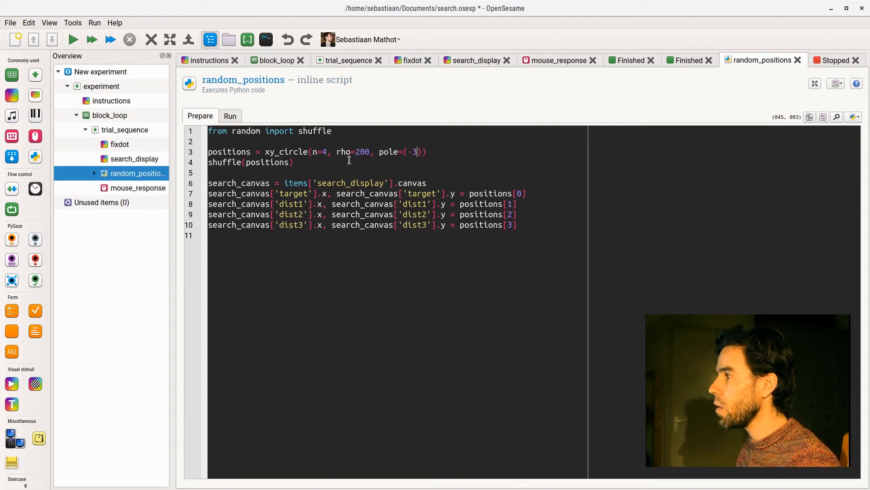
key(BackSpace)
key(BackSpace)
text(, -32)
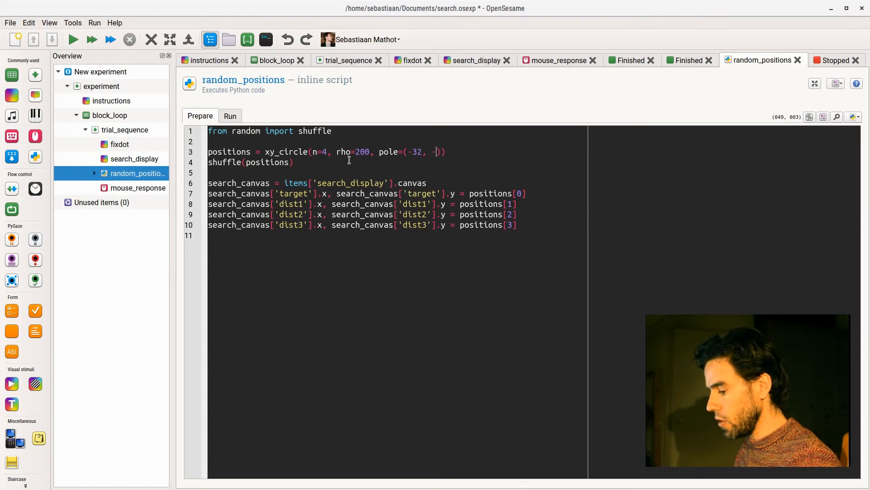
key(Down)
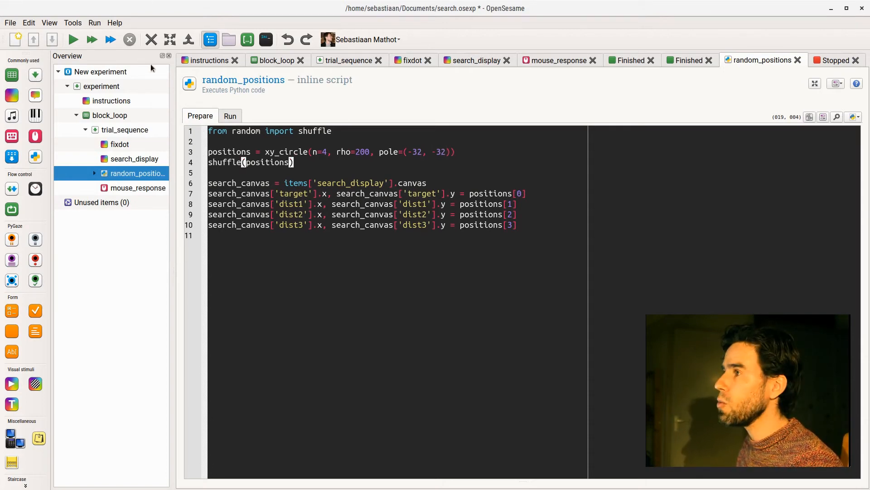
- Test-run the experiment in a window, continue past the instructions, and respond to every trial until the run finishes
key(ctrl+shift+w)
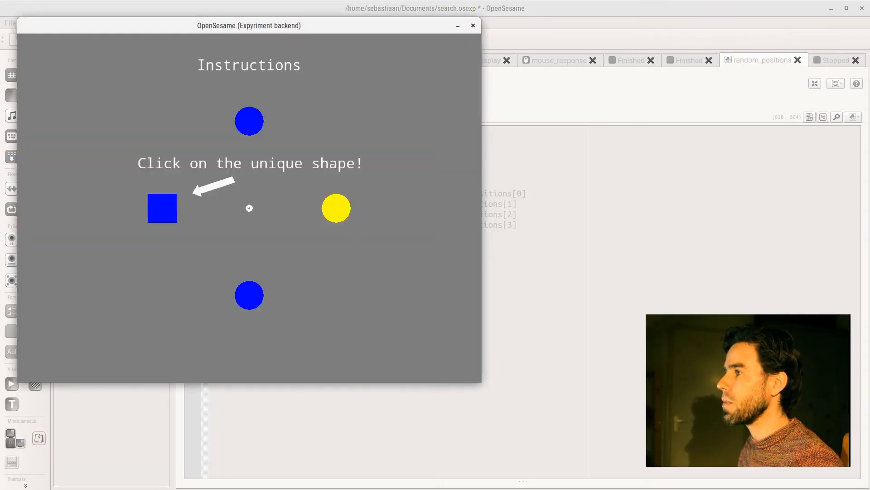
key(space)
drag(259, 27, 395, 47)
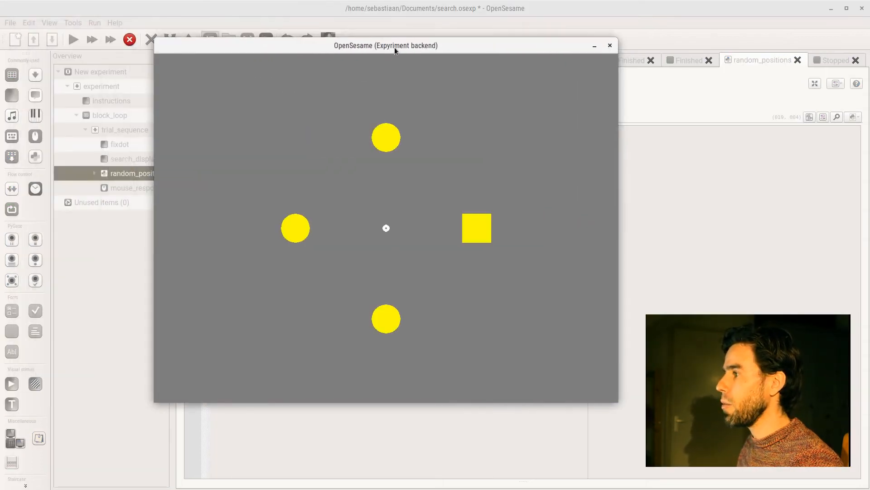
click(467, 229)
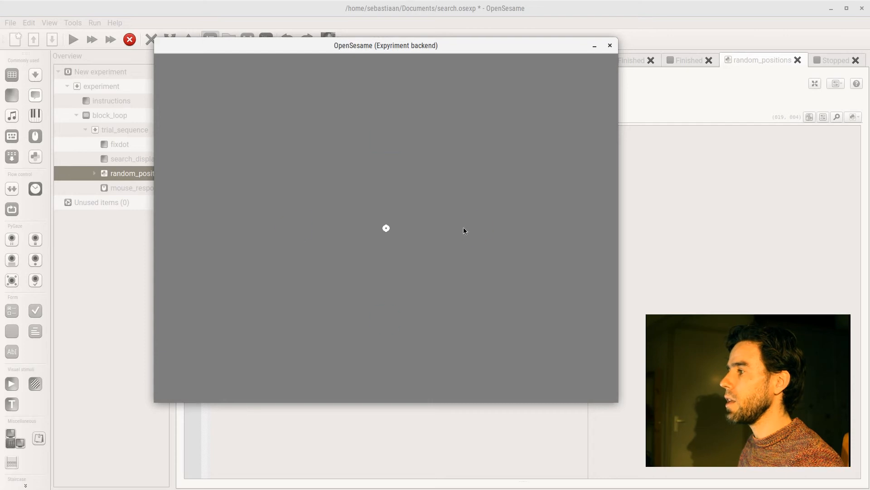
click(384, 148)
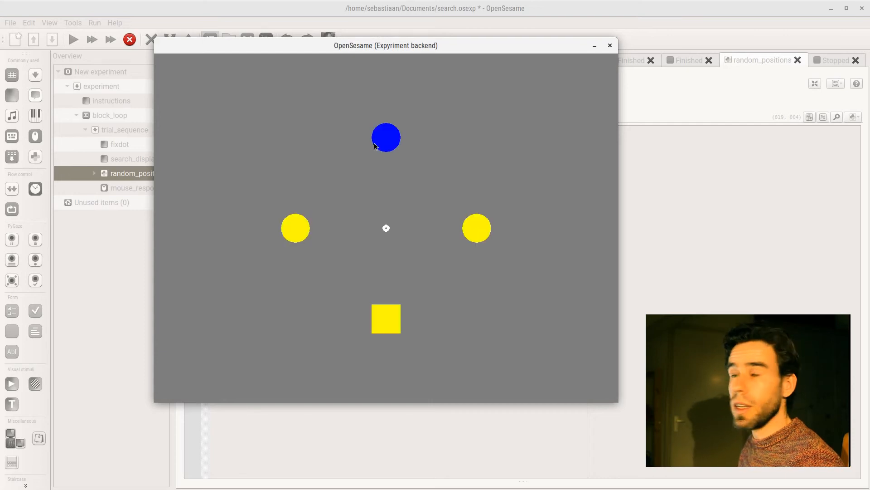
click(390, 312)
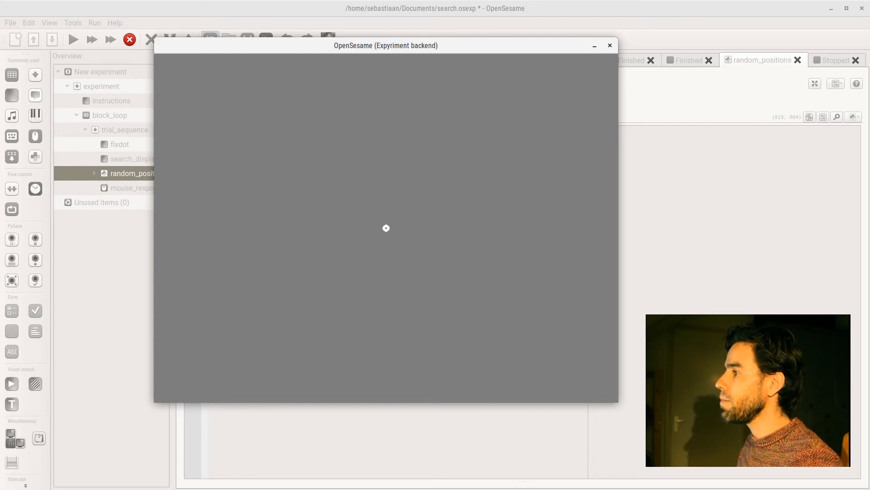
click(375, 318)
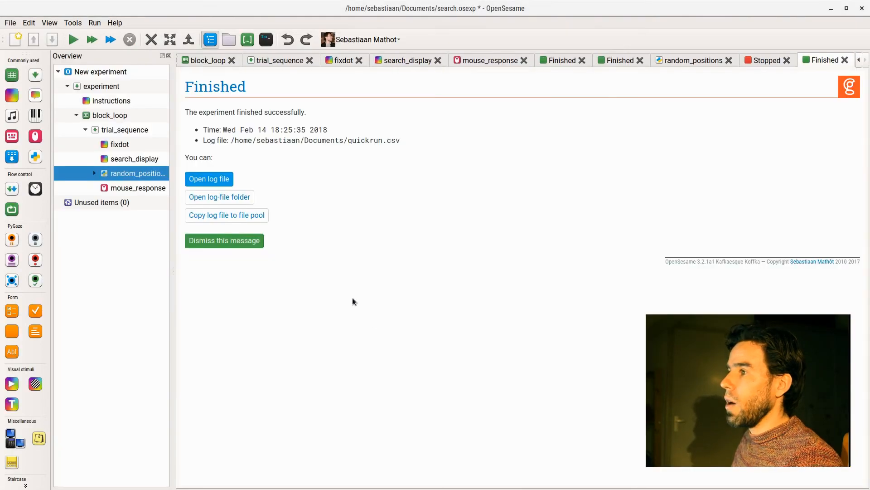
- Link the mouse_response item to the search_display sketchpad
click(147, 173)
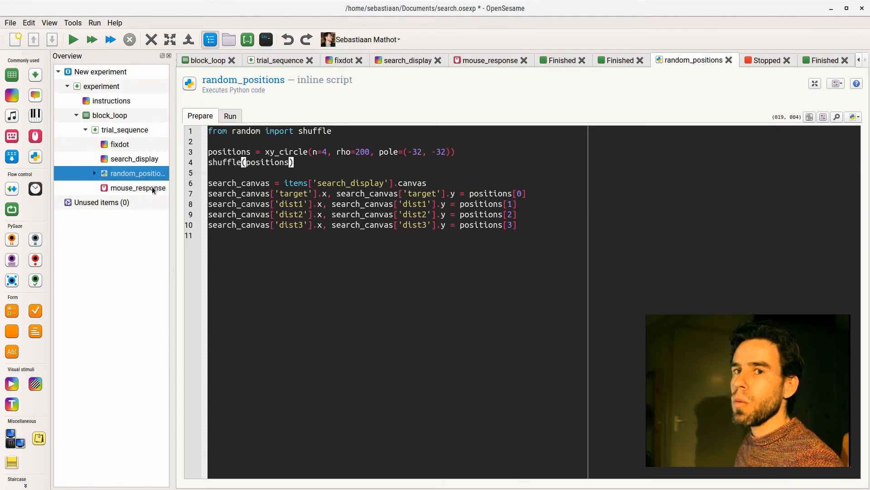
click(147, 188)
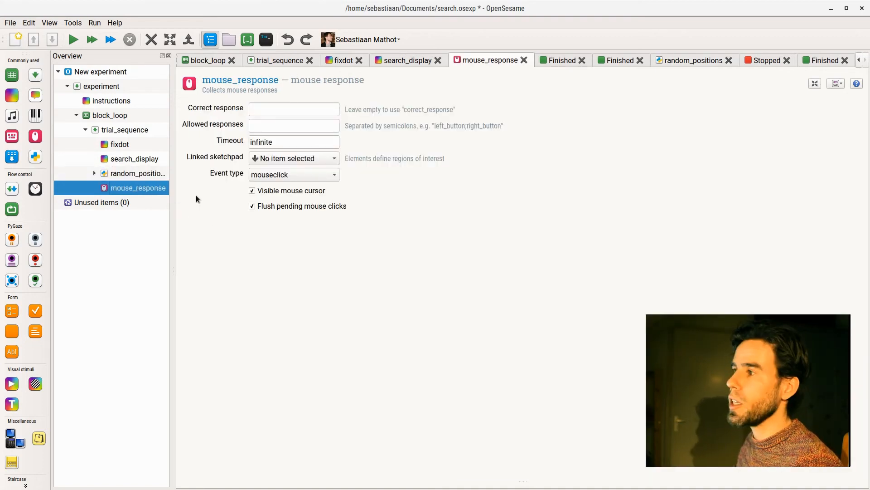
click(276, 159)
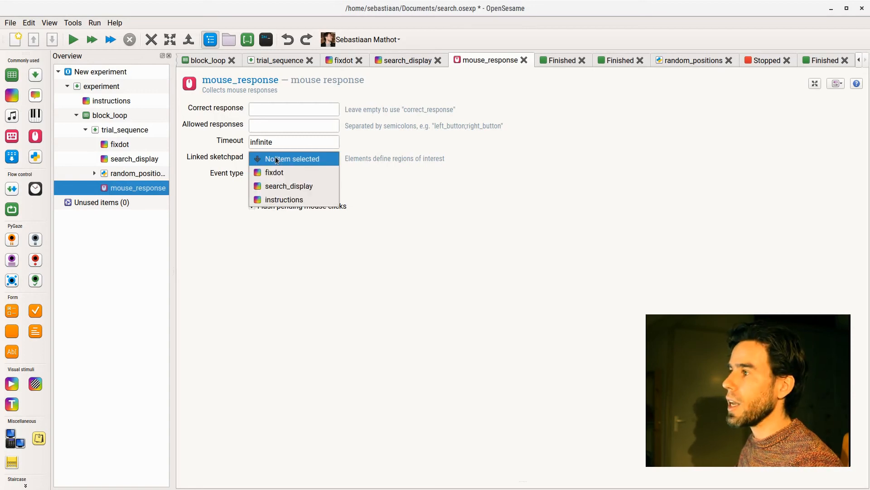
click(284, 186)
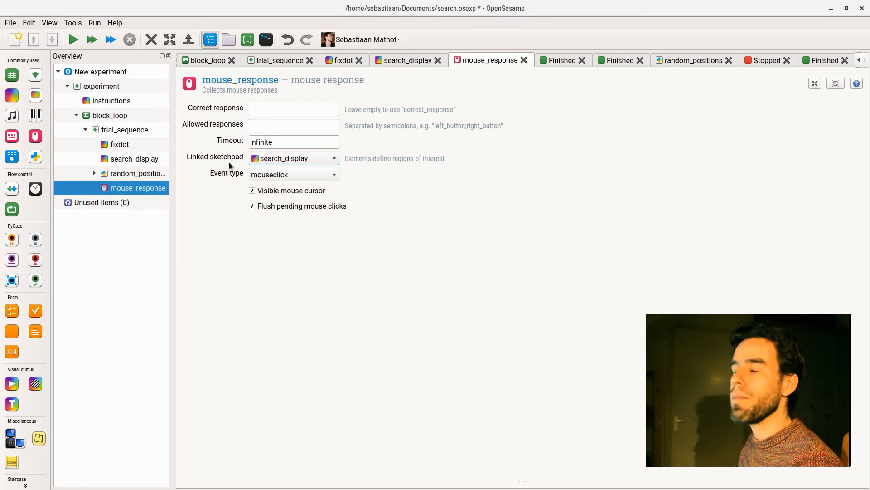
- Show the variable inspector, filter it by mouse_response, and widen the Variable column to read the full names
click(247, 39)
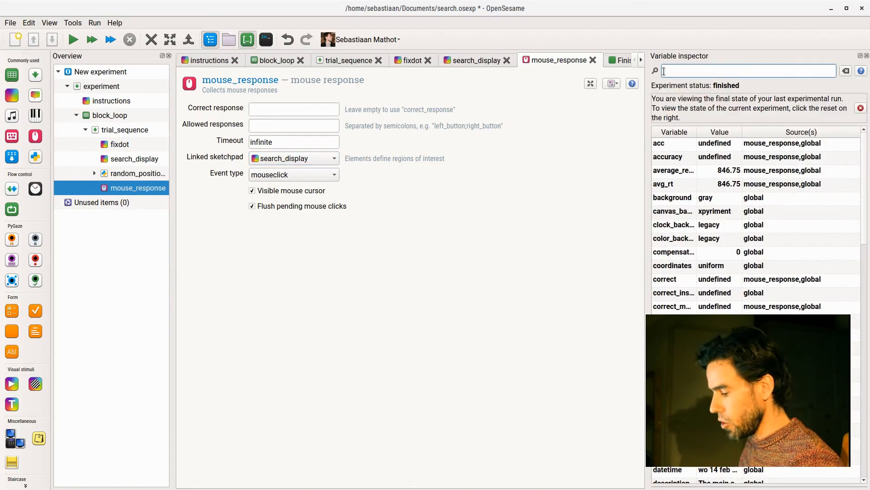
text(mouse)
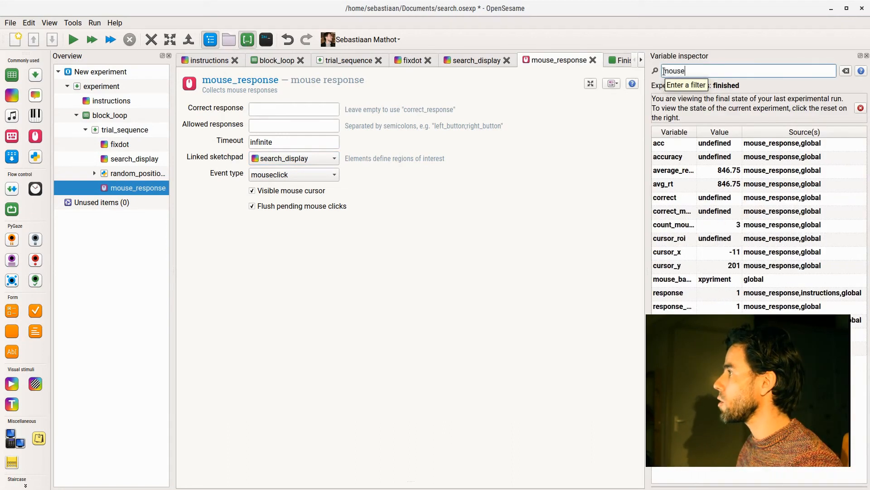
text(_response)
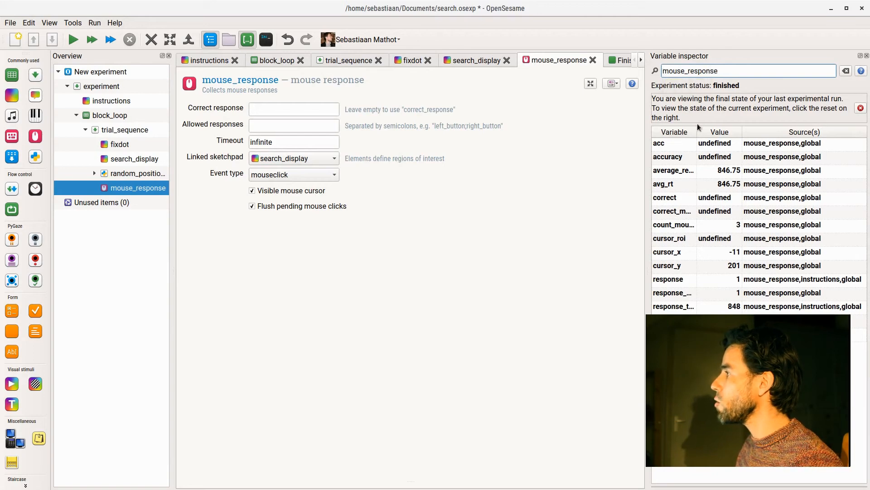
drag(697, 132, 735, 131)
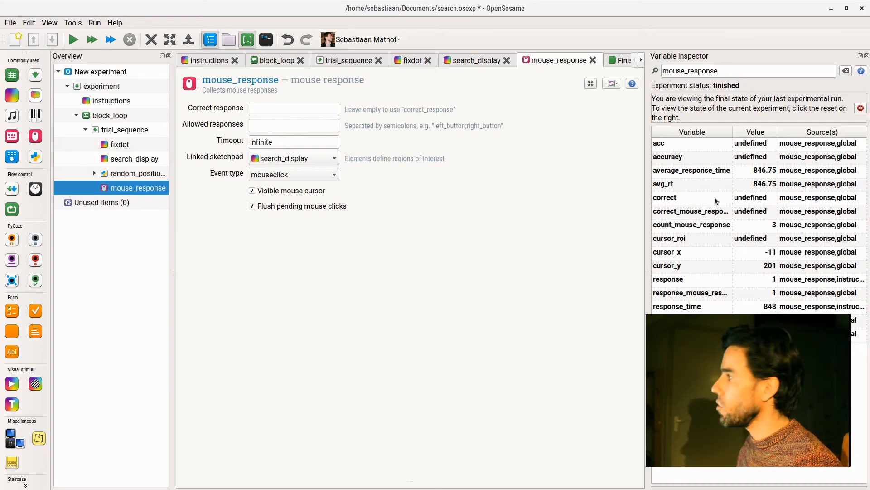
- Test-run the experiment beside the variable inspector, choosing the square in the first and last trials and a circle in the two between
click(111, 41)
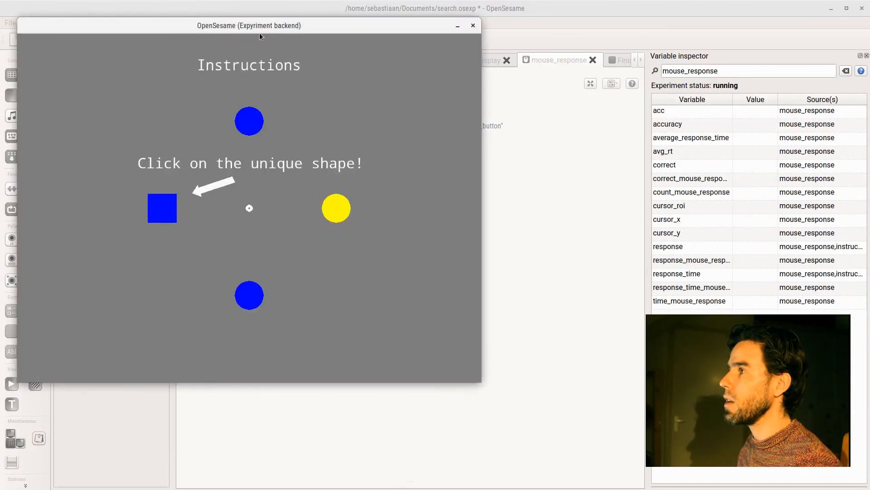
drag(269, 26, 361, 47)
key(space)
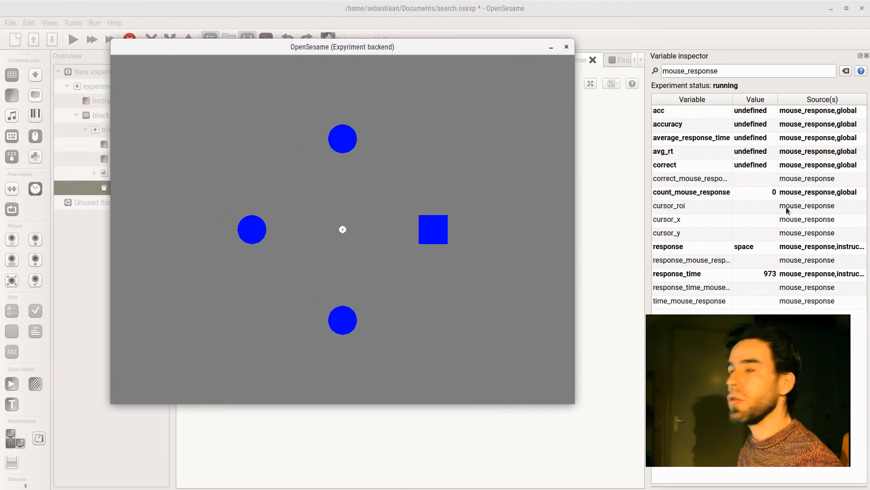
click(435, 229)
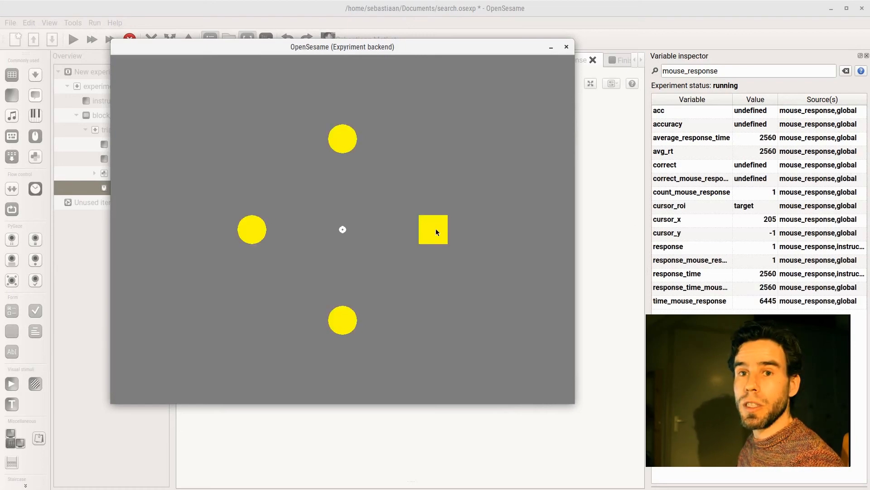
click(344, 135)
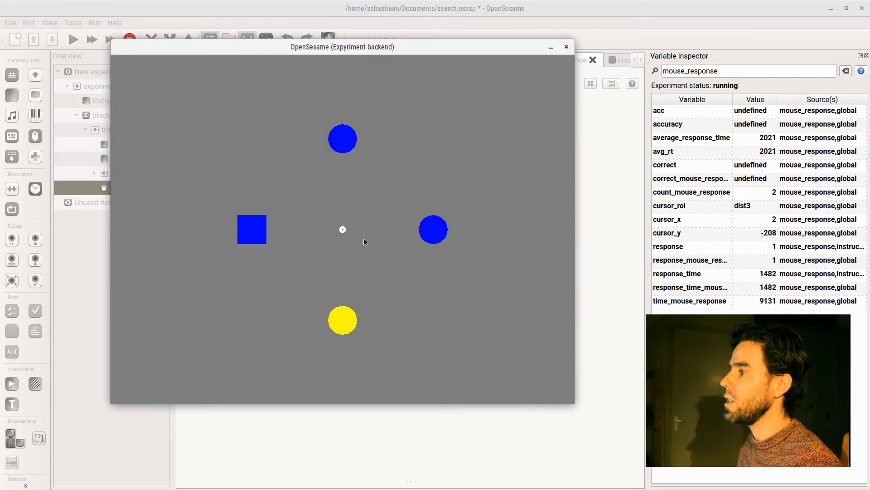
click(343, 322)
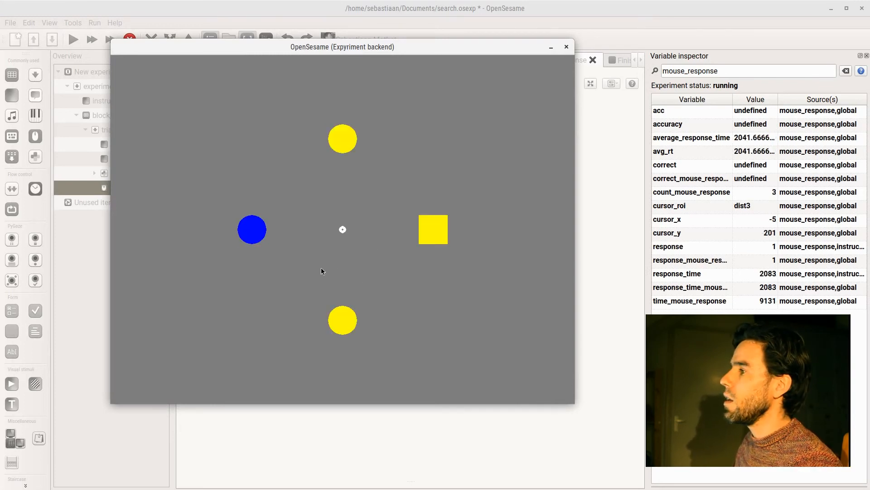
click(439, 231)
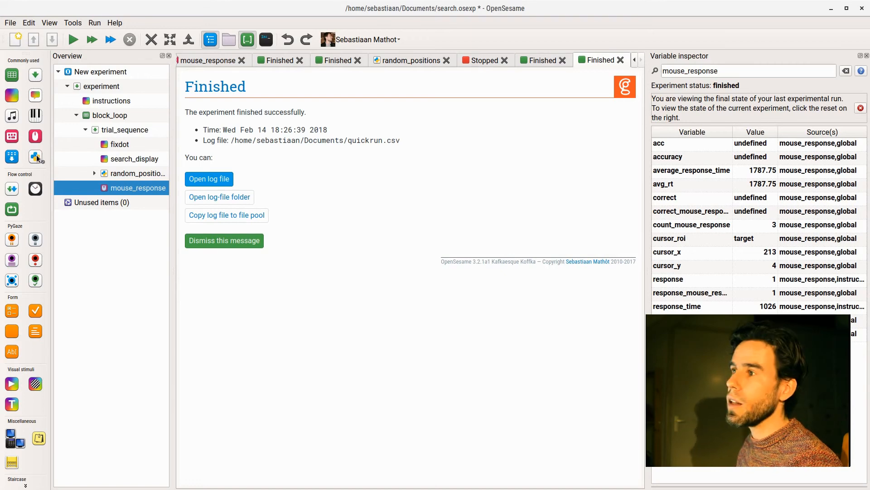
- Add an inline script after mouse_response in trial_sequence and name it feedback
drag(36, 154, 114, 195)
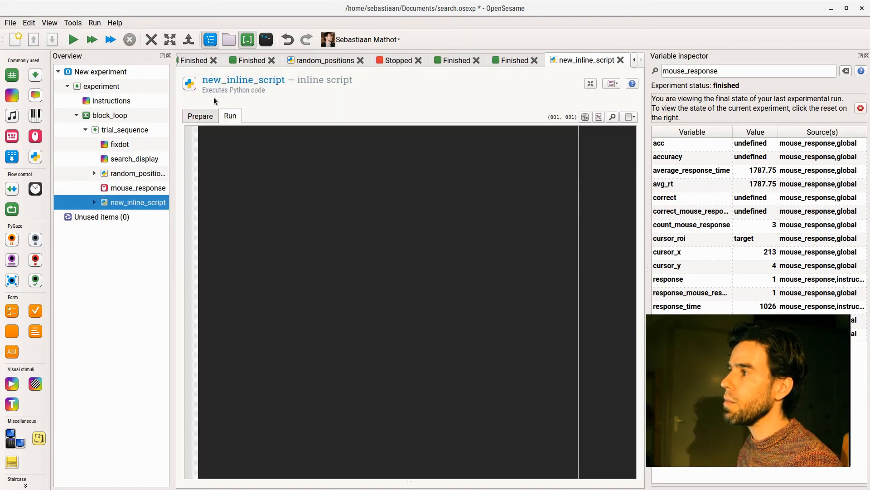
click(225, 77)
text(feedback)
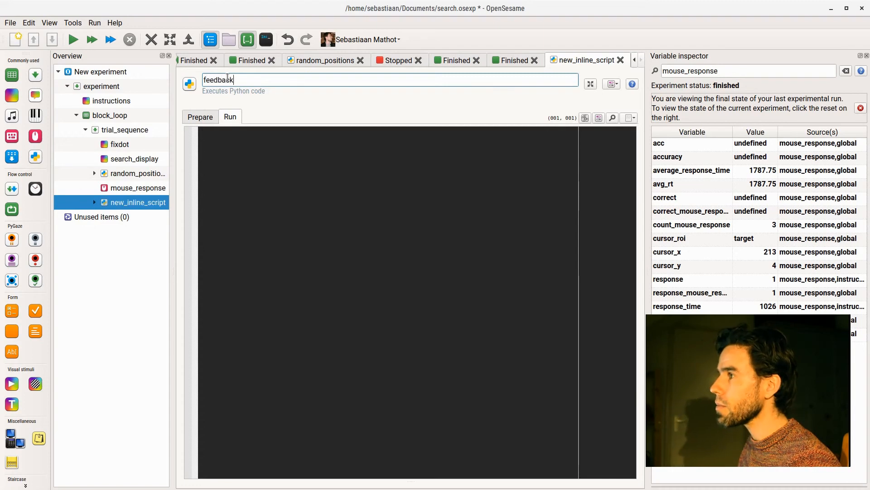
key(Return)
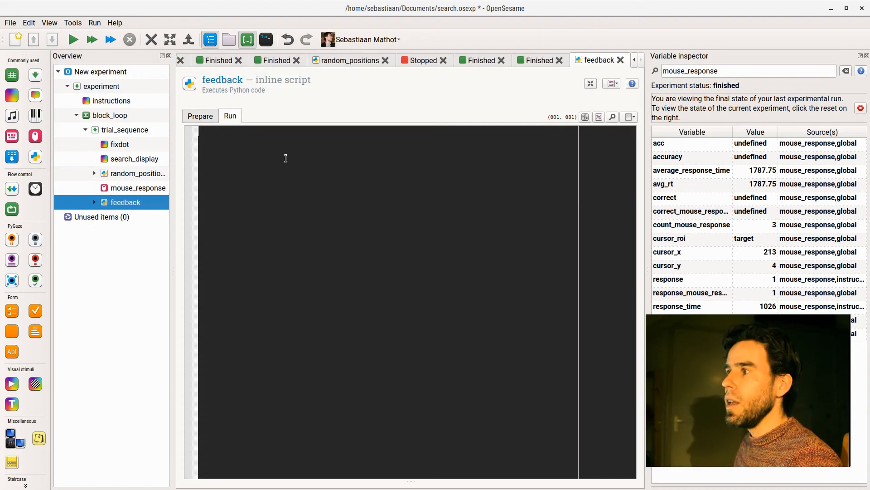
- Begin the feedback item's Run script with the condition if var.cursor_roi != '': and open its indented block
text(i)
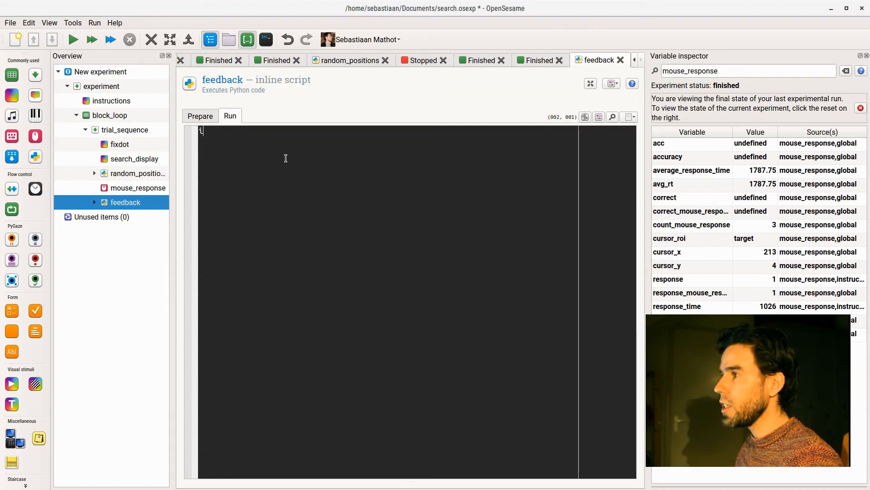
text(f var.curso)
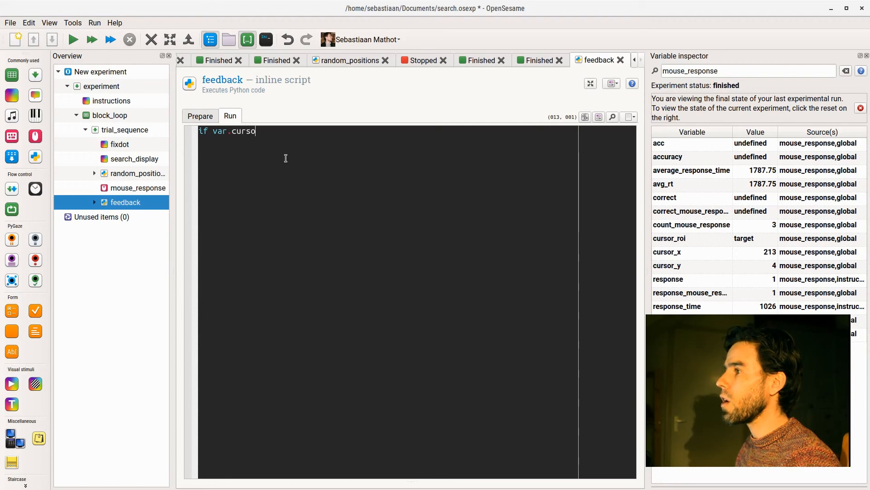
text(r_roi != '':)
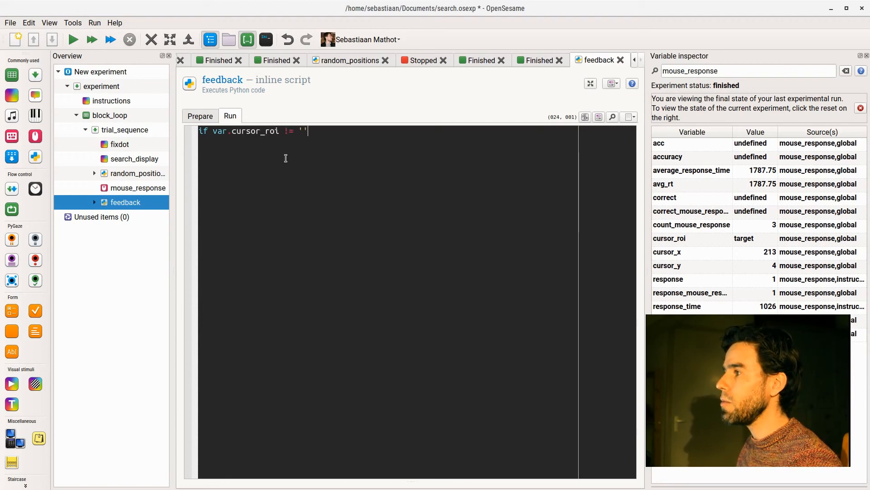
key(Return)
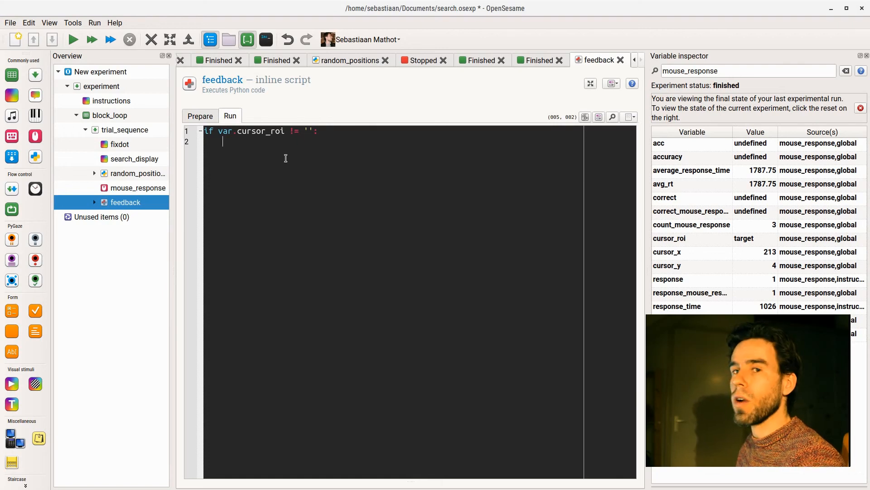
- Inside the condition, assign 'green' to search_display[var.cursor_roi].color
text(searc)
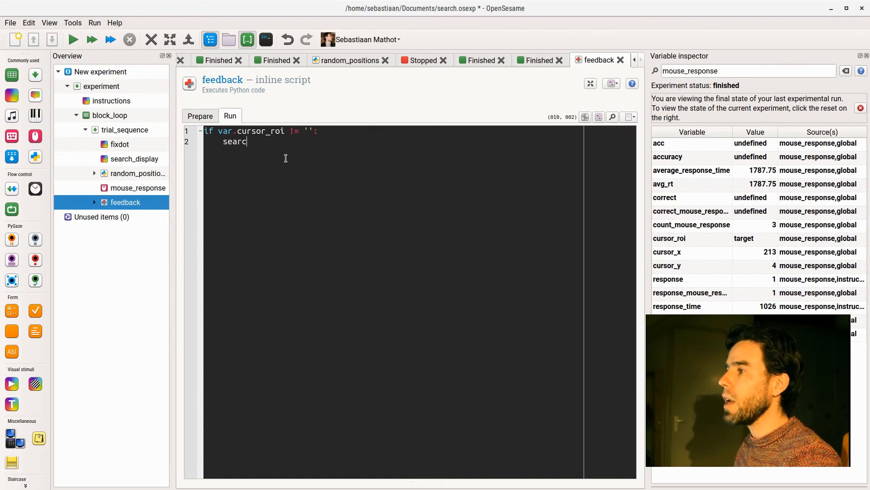
text(h_displa)
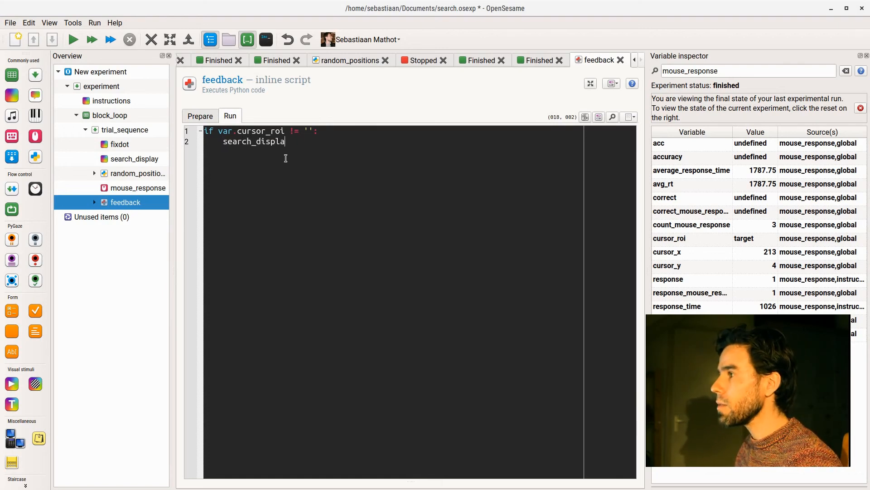
text(y[var.cu)
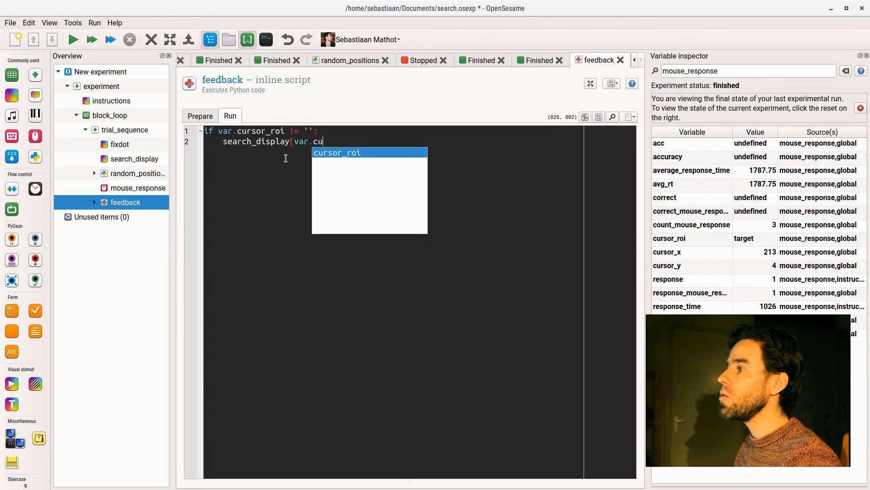
text(rsor_)
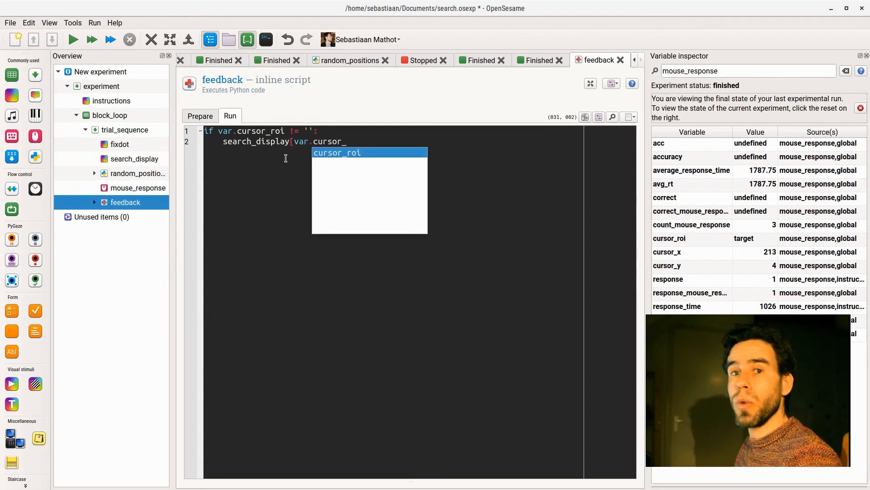
text(roi])
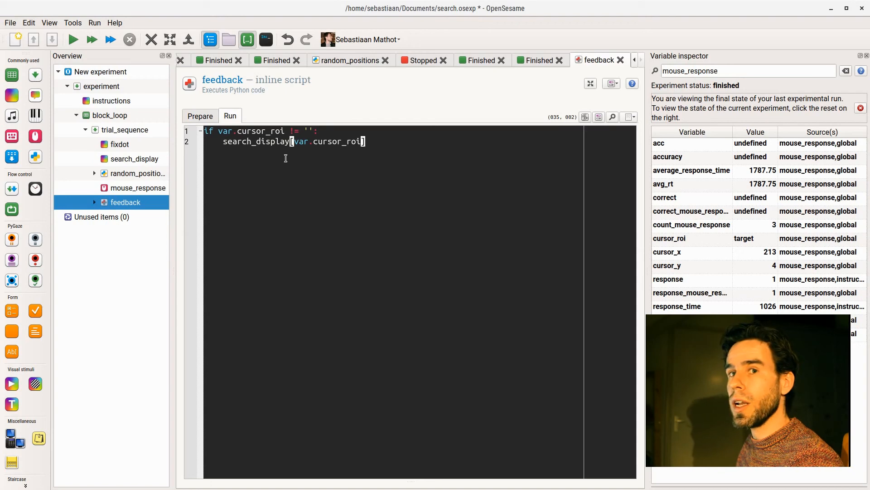
text(.color)
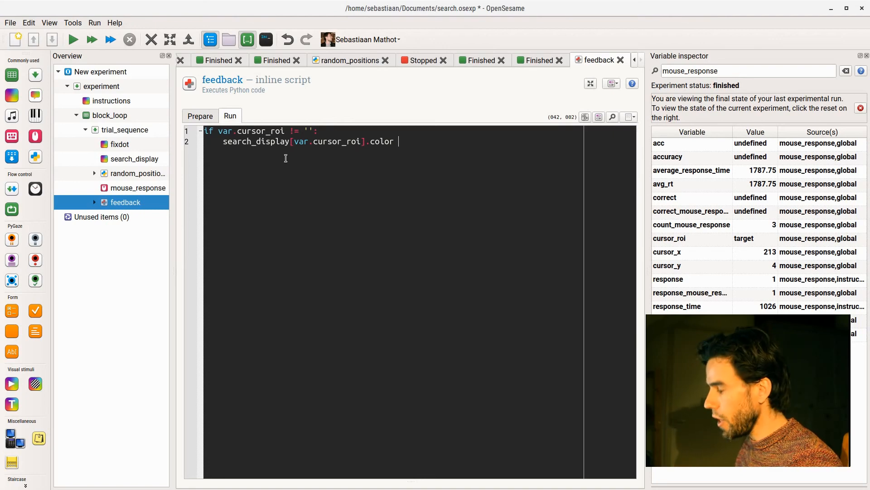
text( = 'gre)
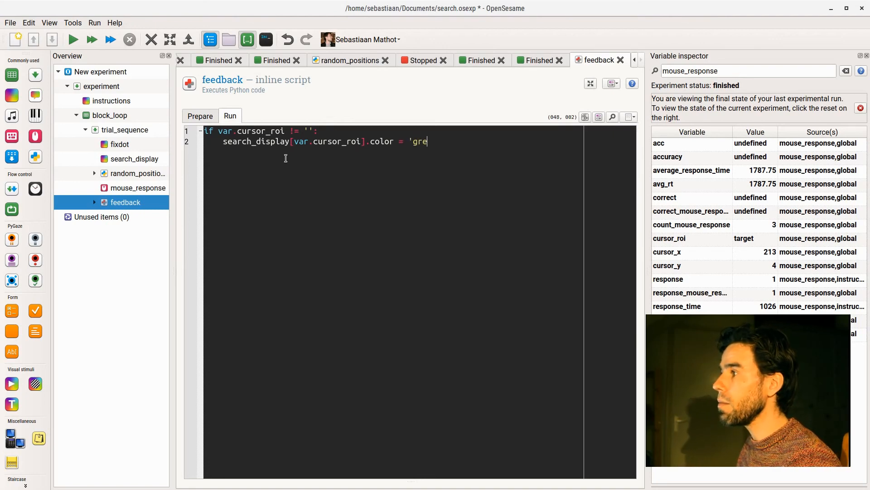
text(emn)
key(BackSpace)
text(mn)
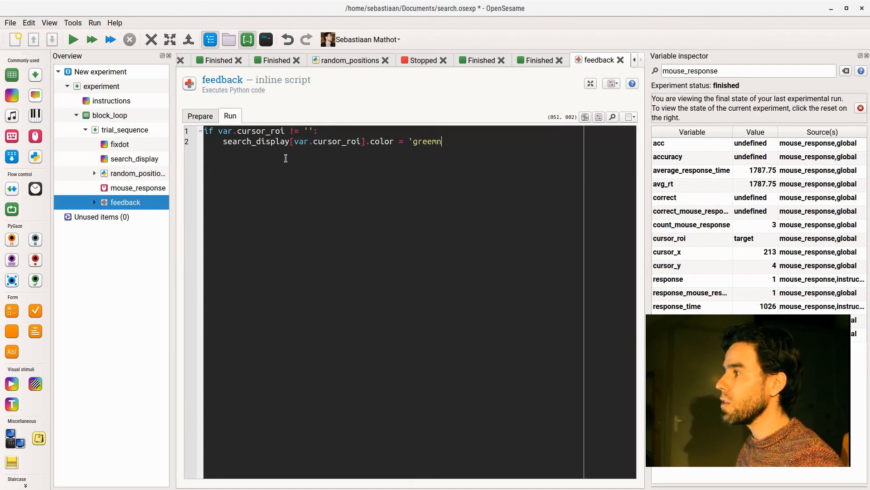
key(BackSpace)
key(BackSpace)
text(m)
key(BackSpace)
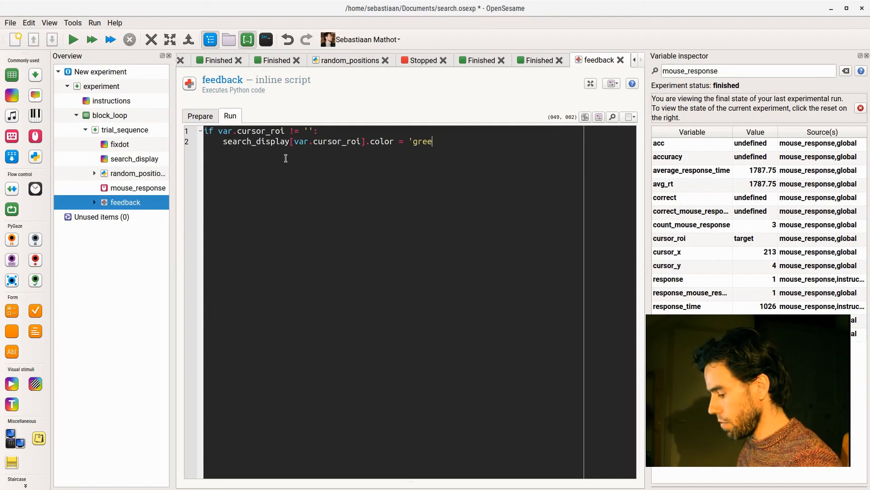
text(n' f)
key(BackSpace)
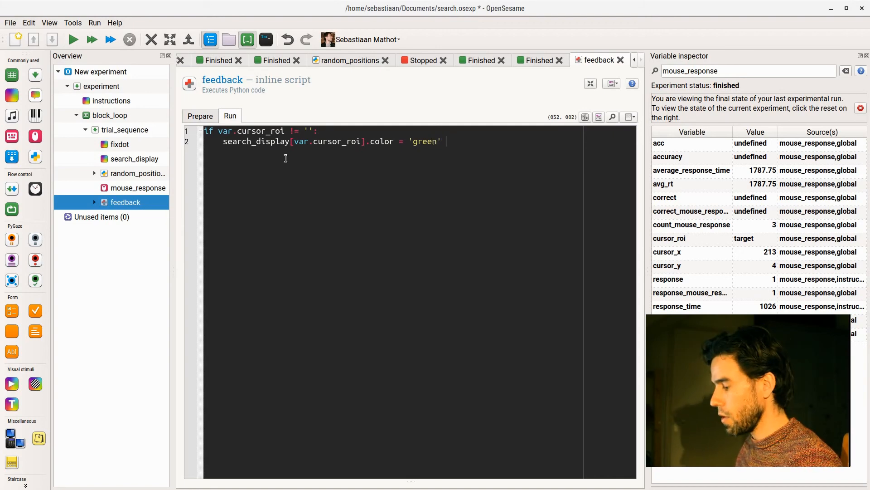
- Make the color assignment conditional by appending if var.cursor_roi == 'target' else 'red'
text(if var.roi)
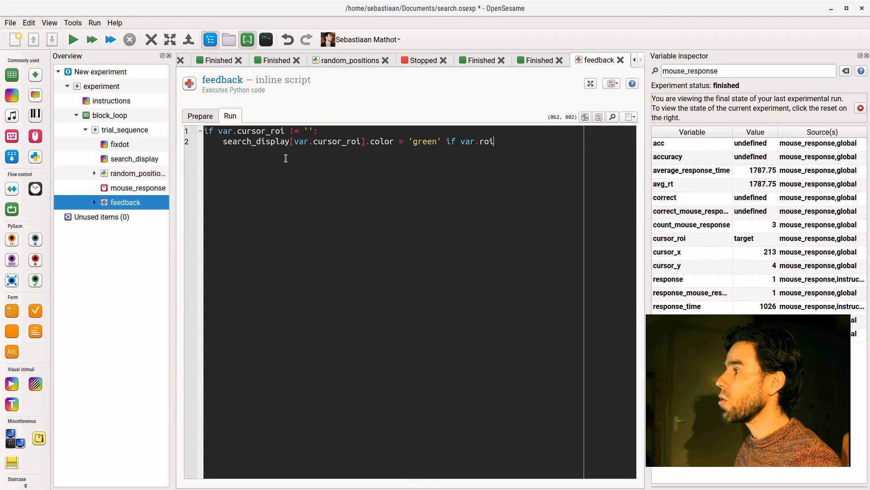
key(BackSpace)
key(BackSpace)
key(BackSpace)
text(cursor_roi )
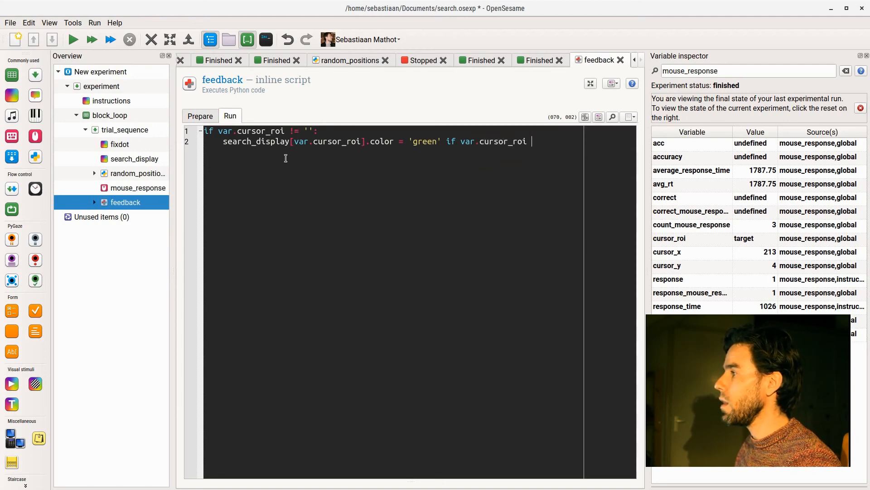
text(== 'target)
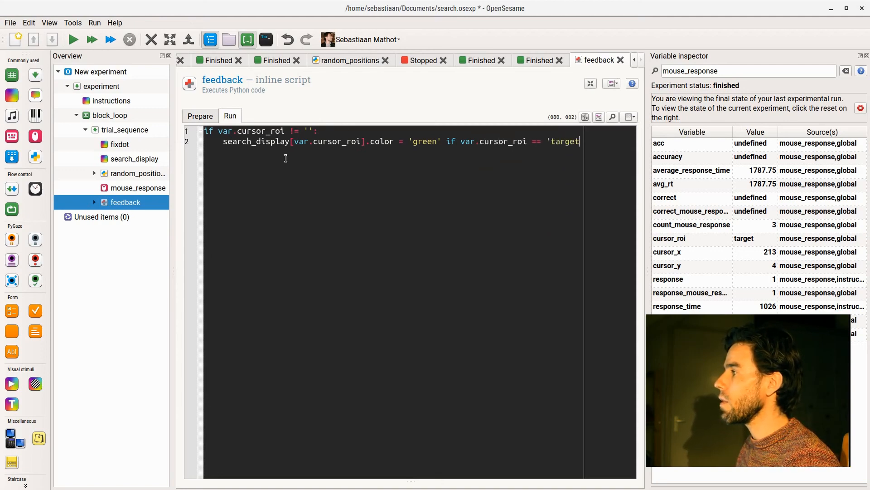
text(' else 'red')
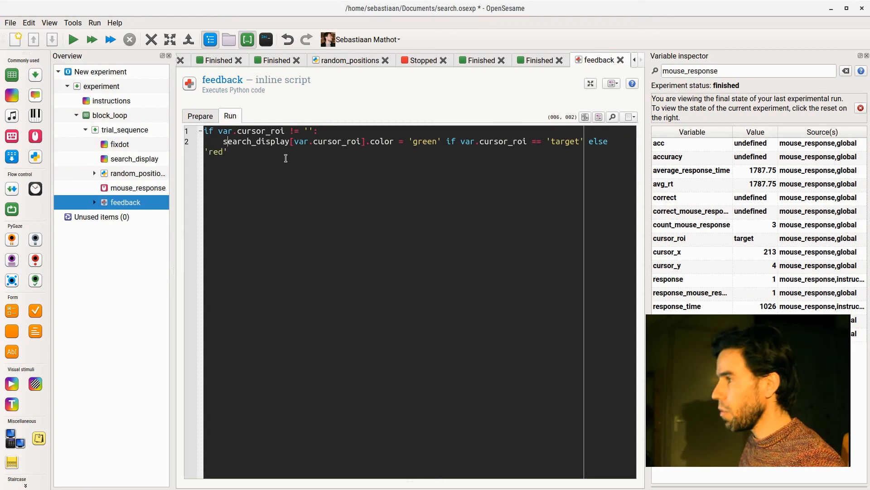
- Wrap the conditional color expression in parentheses, with the expression and the closing parenthesis each on its own line
key(ctrl+Right)
key(ctrl+Right)
key(ctrl+Right)
key(ctrl+Right)
key(ctrl+Right)
key(ctrl+Right)
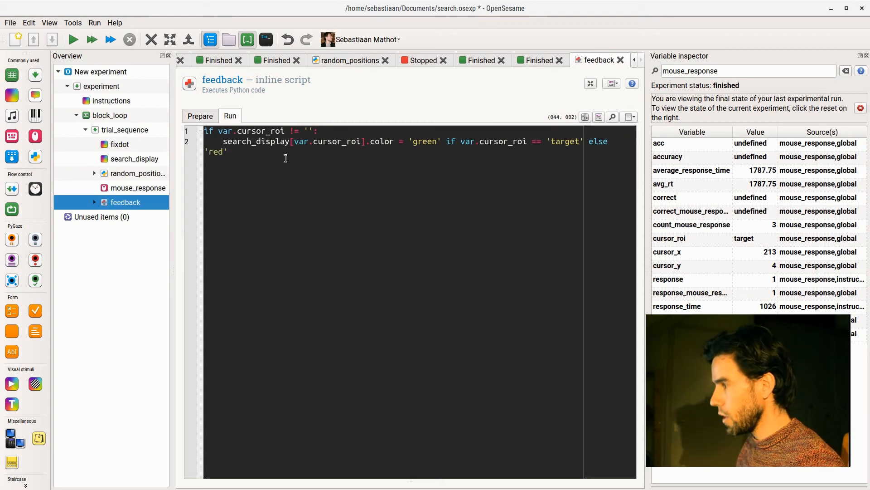
text(()
key(Return)
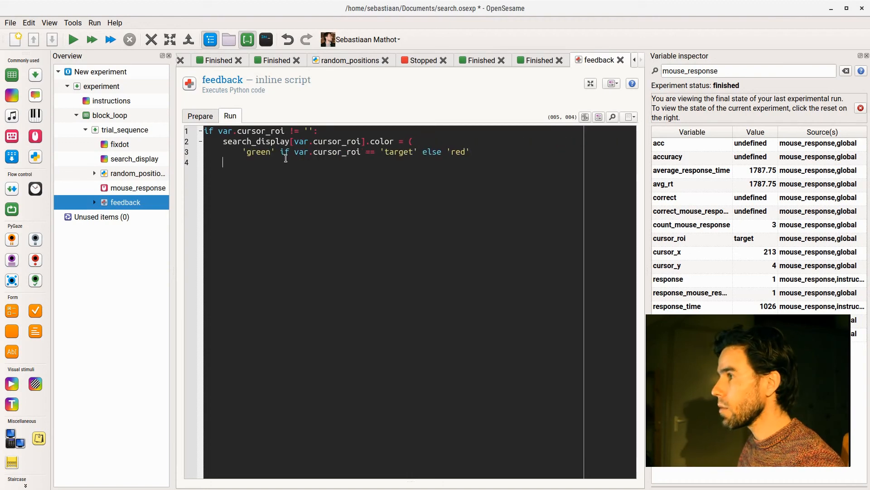
text())
- Review the 'green' and 'red' values in the conditional color expression
key(Up)
key(Home)
key(ctrl+shift+Right)
key(ctrl+shift+Right)
key(ctrl+shift+Right)
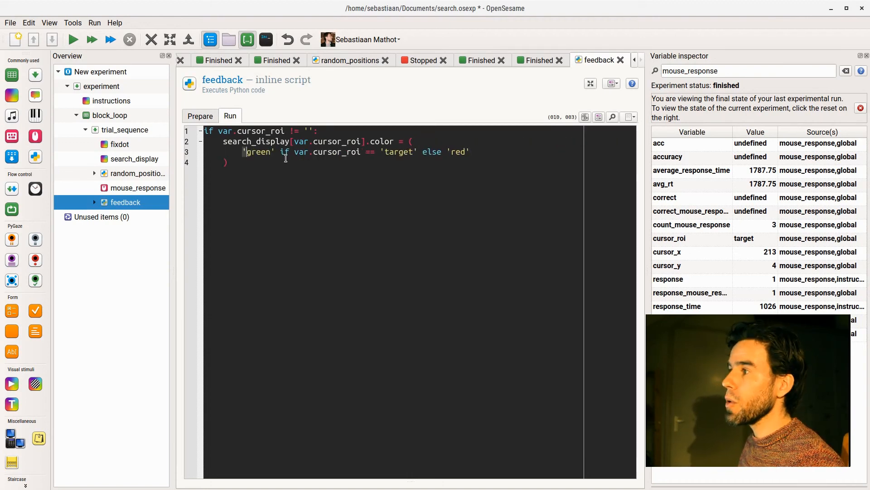
key(Right)
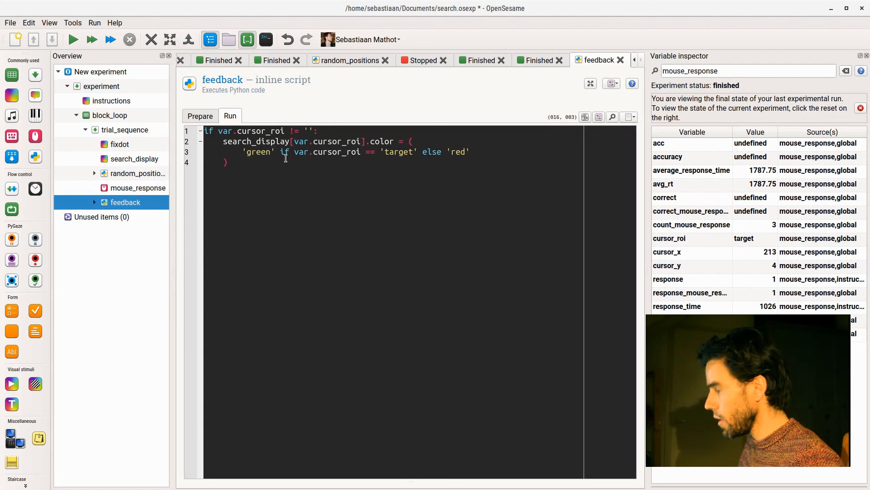
key(End)
key(Left)
key(Left)
key(Left)
key(Left)
key(Left)
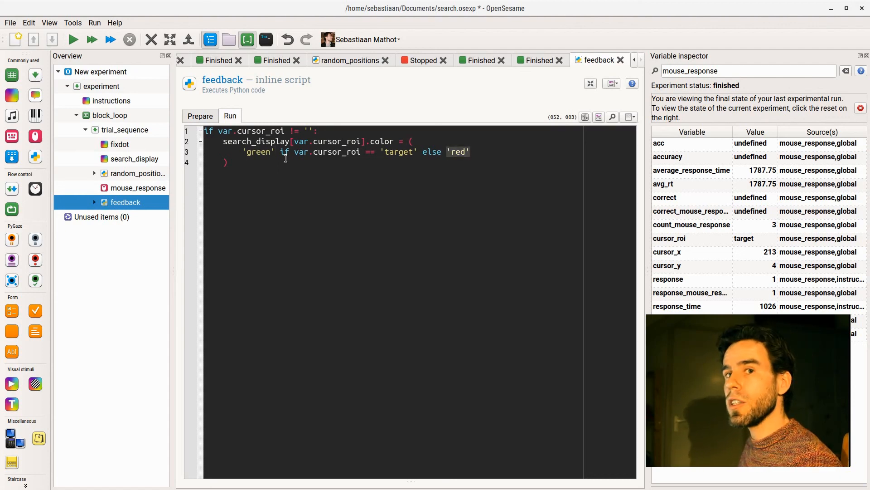
- Add search_display.show() after the color assignment, inside the if block
key(Down)
key(Return)
text(se)
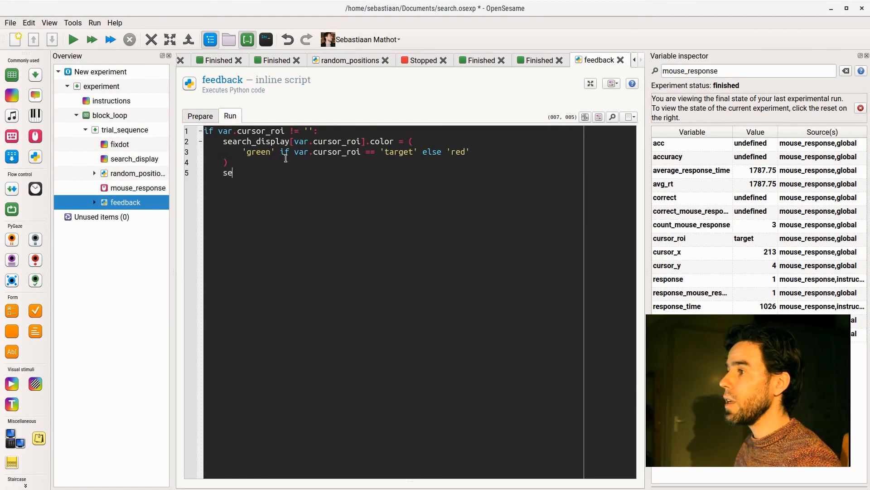
text(arch_di)
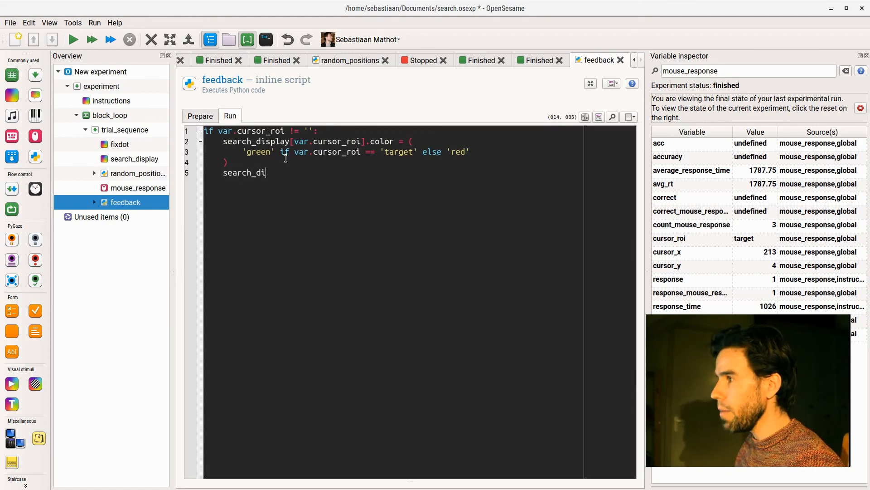
text(splay.show())
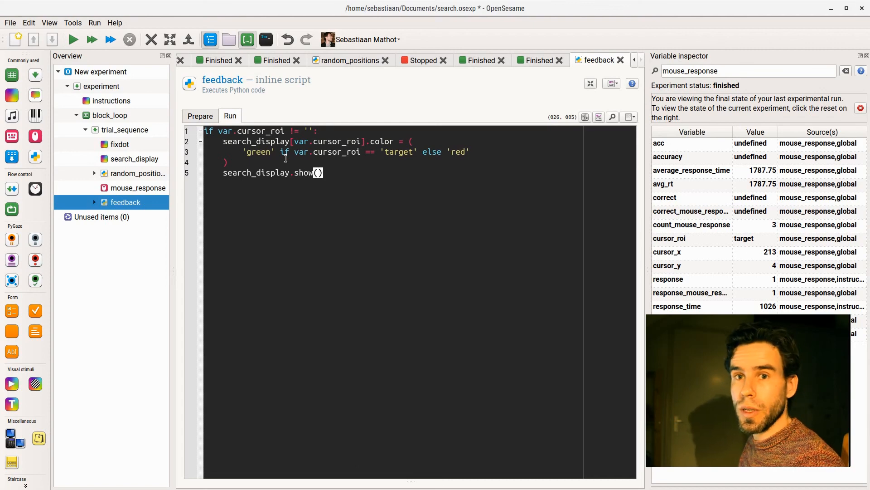
- Add an unindented clock.sleep(1000) line after the if block
key(Return)
key(BackSpace)
text(clock)
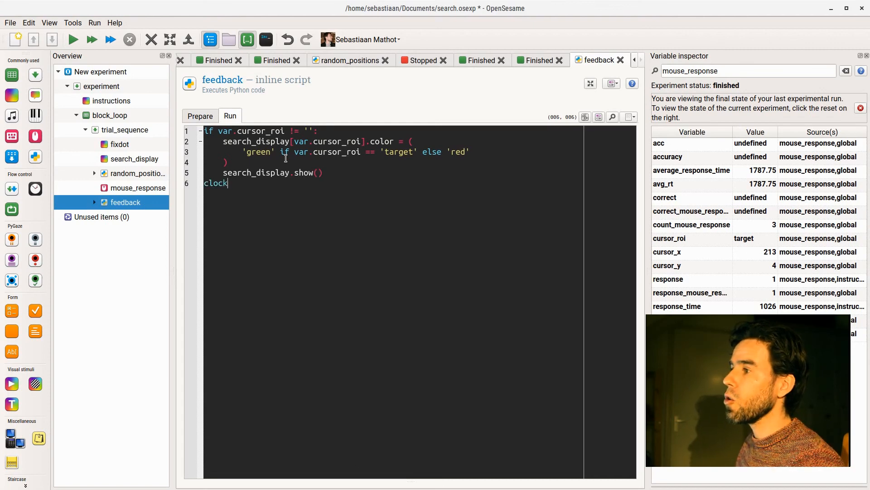
text(.sleep(1000))
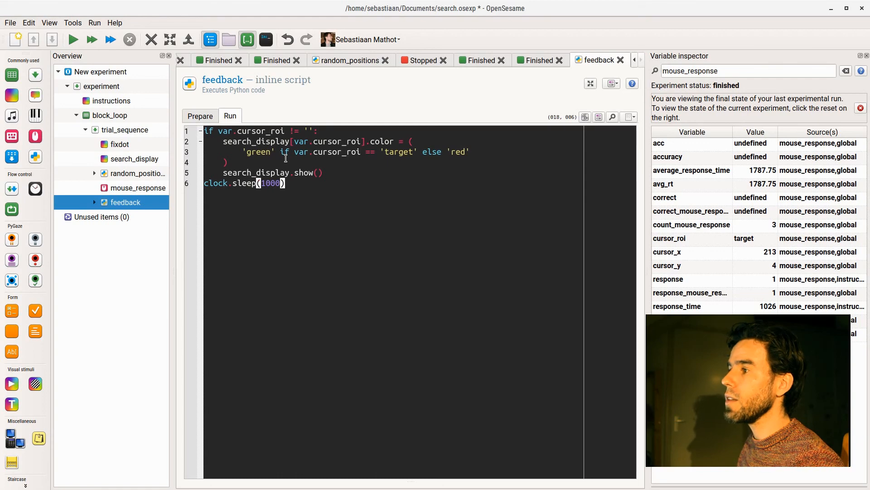
key(Return)
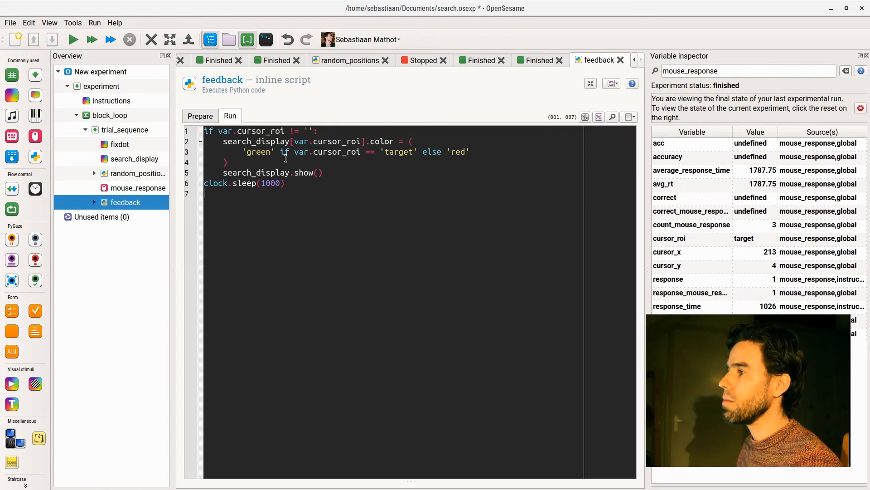
- Test-run the experiment beside the variable inspector, continue past the instructions, and choose the yellow square in the first trial
click(110, 39)
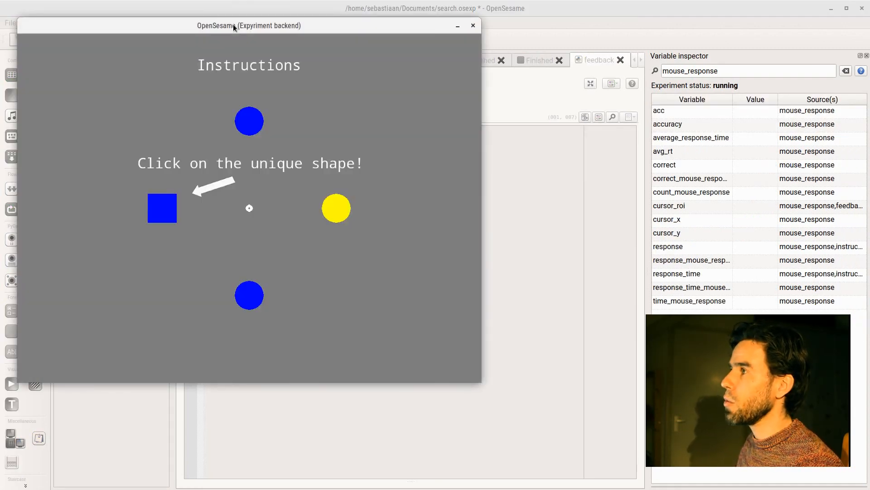
drag(234, 27, 370, 52)
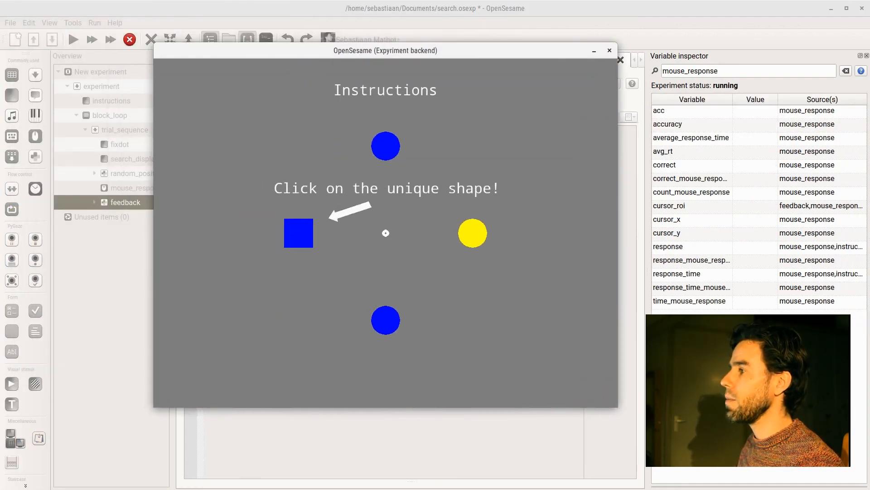
key(space)
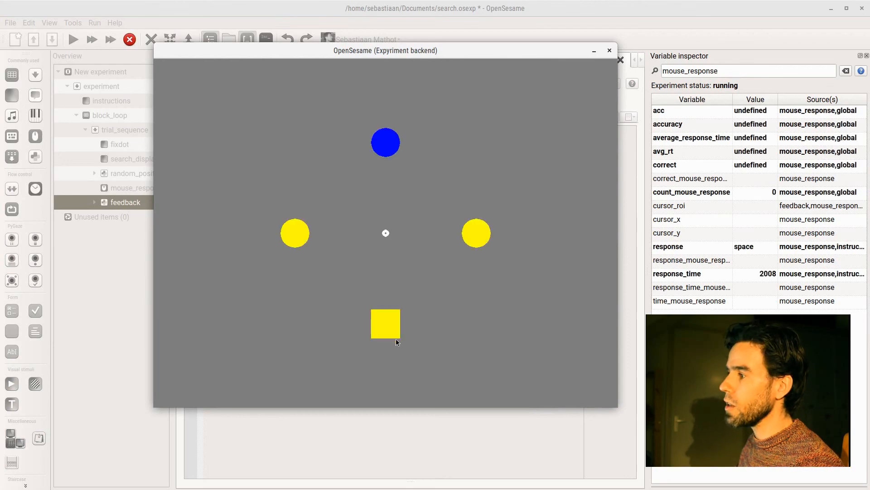
click(385, 319)
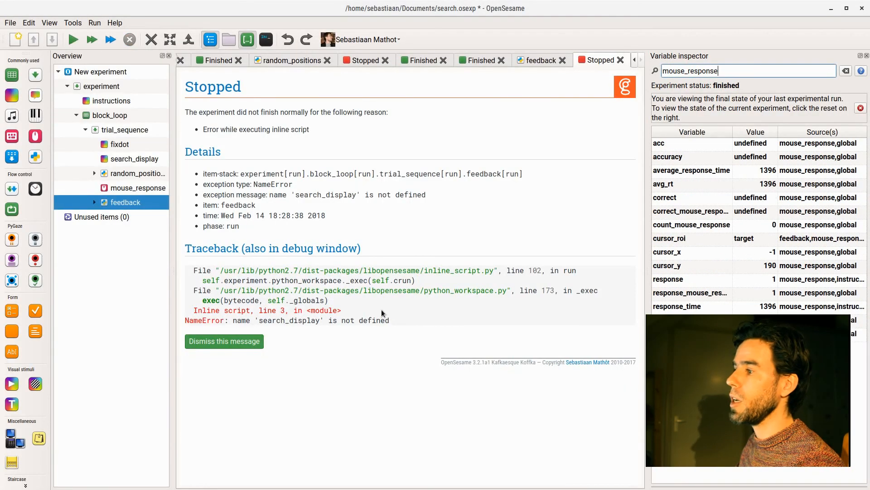
- In the feedback script's Run code, change search_display to search_canvas in the color assignment on line 2
click(143, 204)
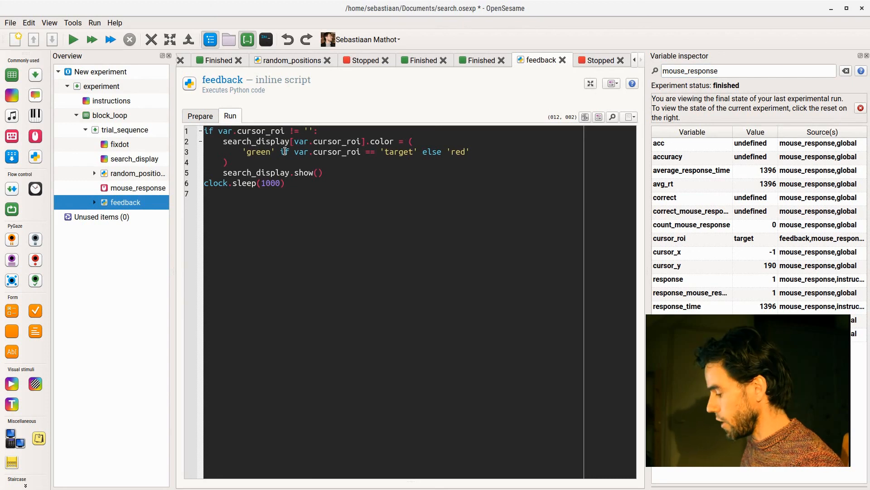
key(ctrl+shift+Right)
text(canvas)
key(ctrl+shift+Left)
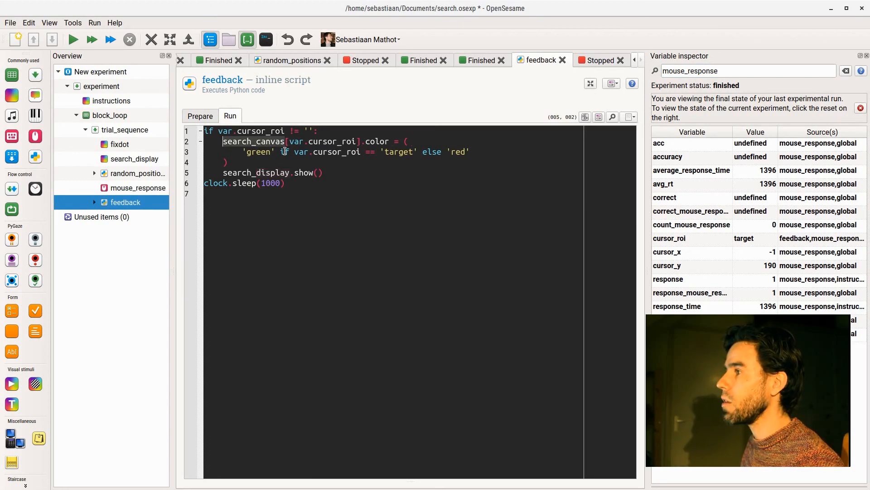
- Change search_display to search_canvas in the show() call on line 5 of the feedback script
key(Down)
key(Down)
key(Down)
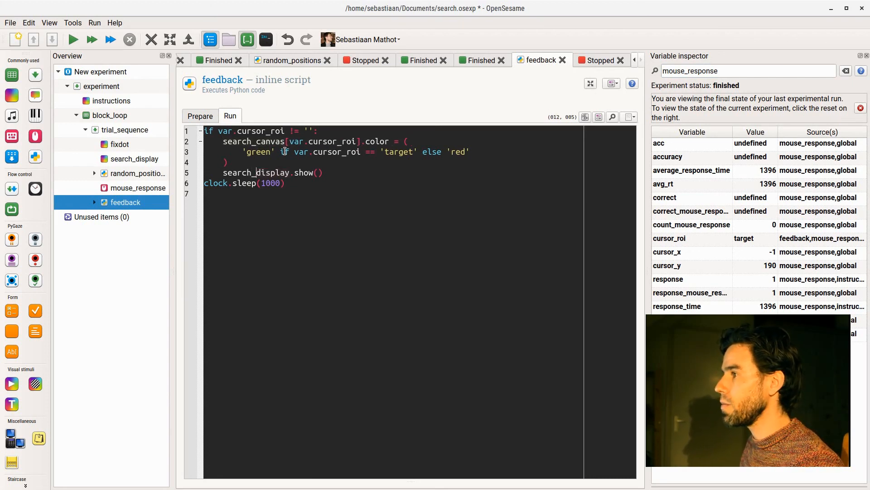
key(ctrl+shift+Right)
text(canvas)
key(Down)
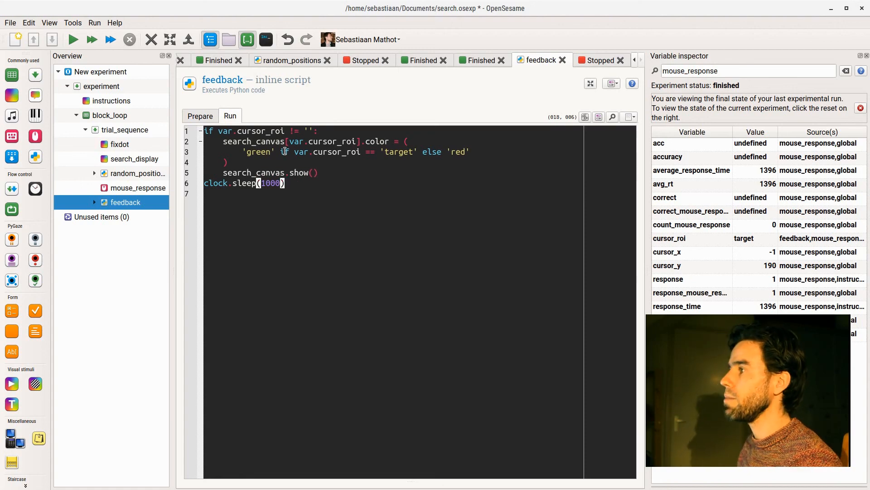
- Test-run the experiment beside the variable inspector, continue past the instructions, and respond to four trials, choosing a distractor in the second and the target otherwise
click(111, 39)
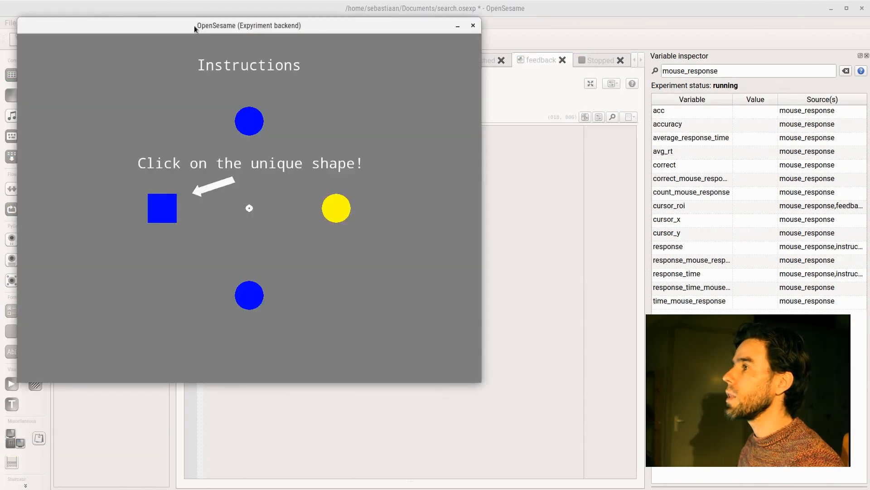
drag(194, 27, 318, 48)
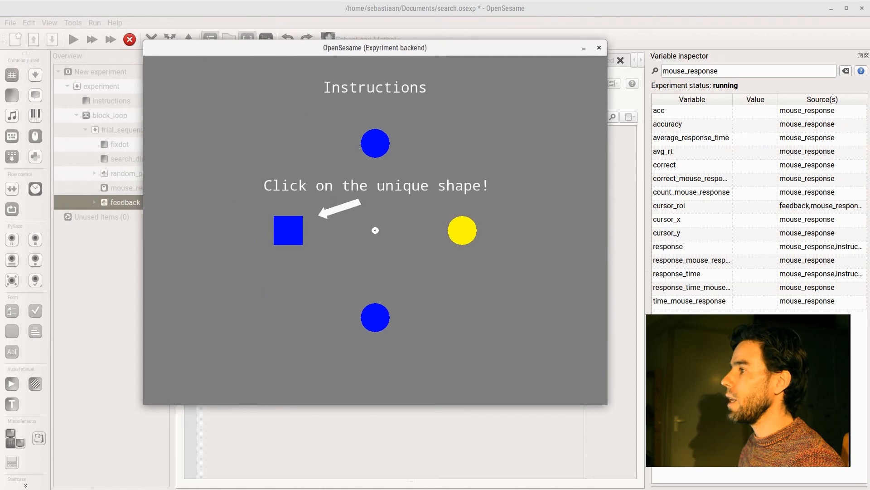
key(space)
click(468, 229)
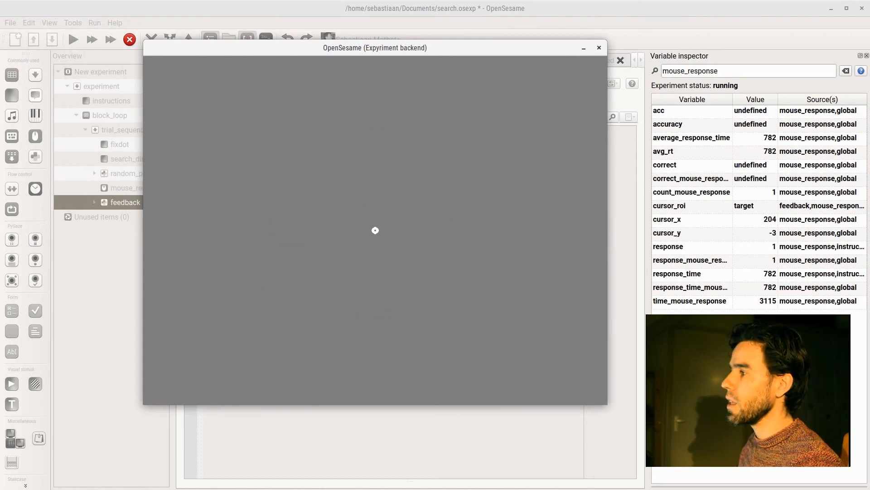
click(376, 142)
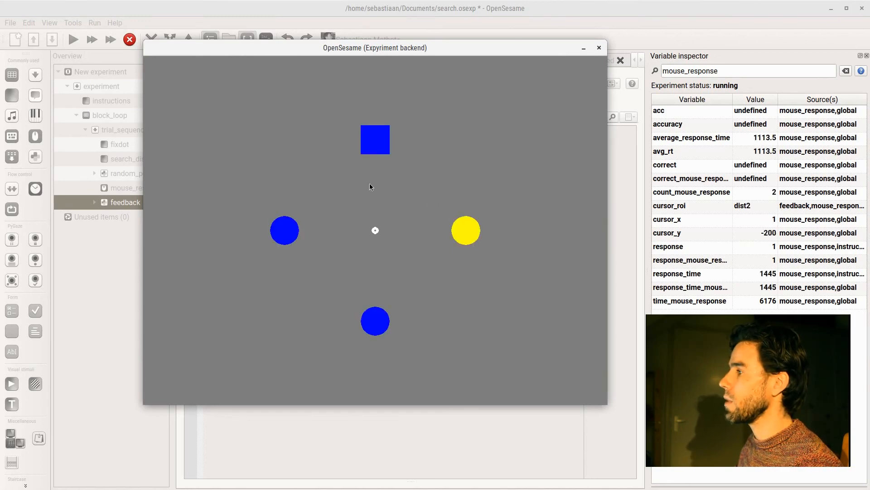
click(375, 141)
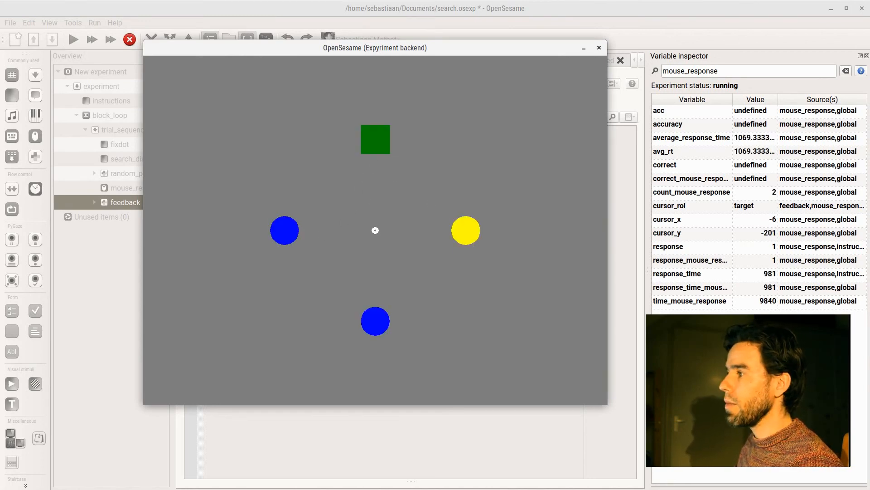
click(295, 222)
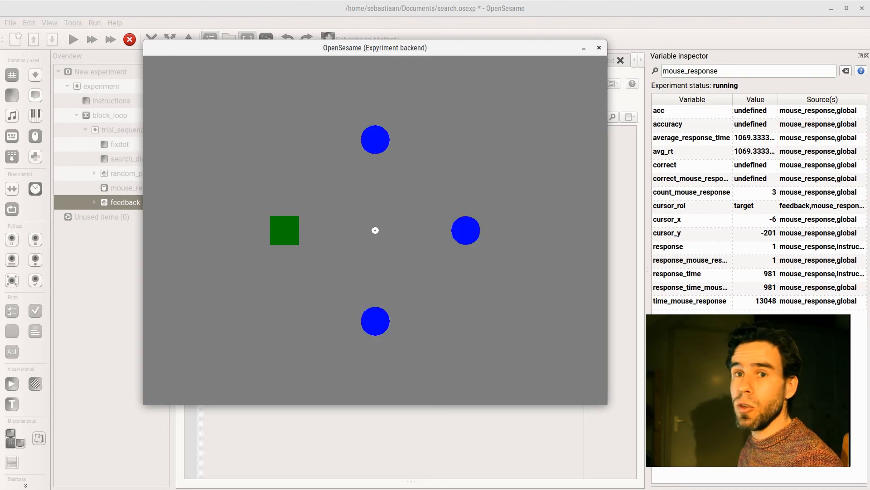